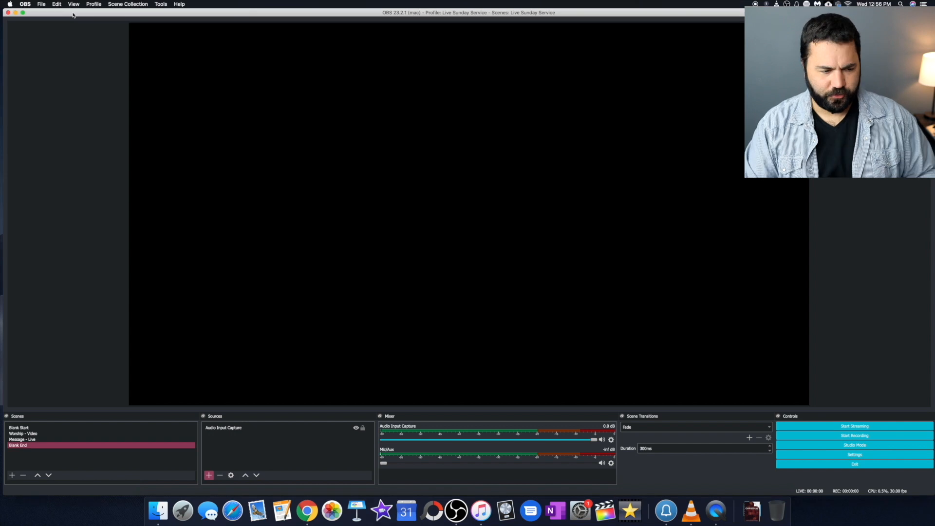
Open the general settings and try out the System and Dark (Default) interface themes.
{"action": "left_click", "coordinate": [25, 4]}
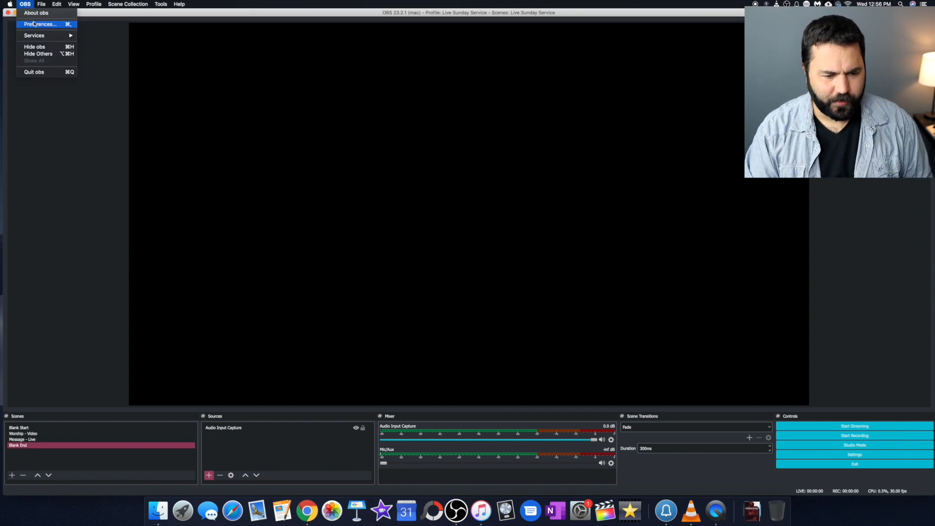
{"action": "left_click", "coordinate": [39, 21]}
{"action": "left_click", "coordinate": [453, 143]}
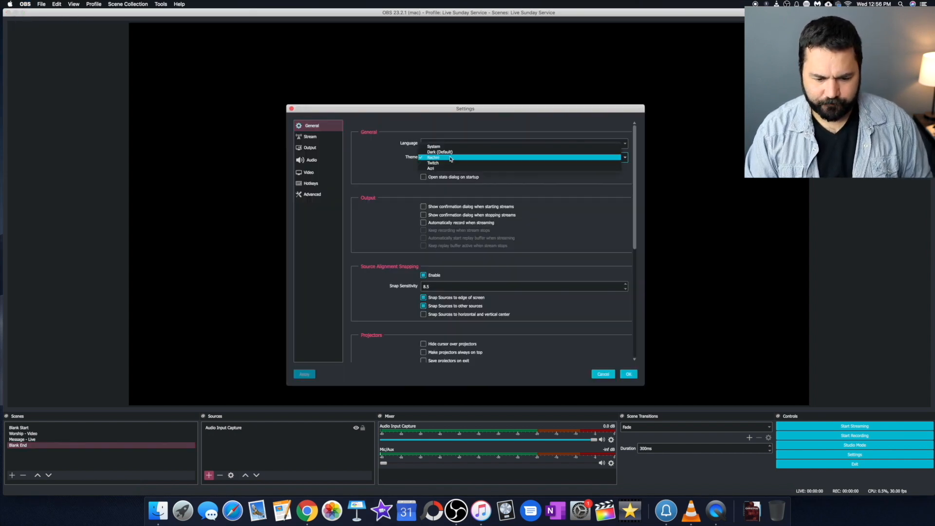
{"action": "left_click", "coordinate": [453, 148]}
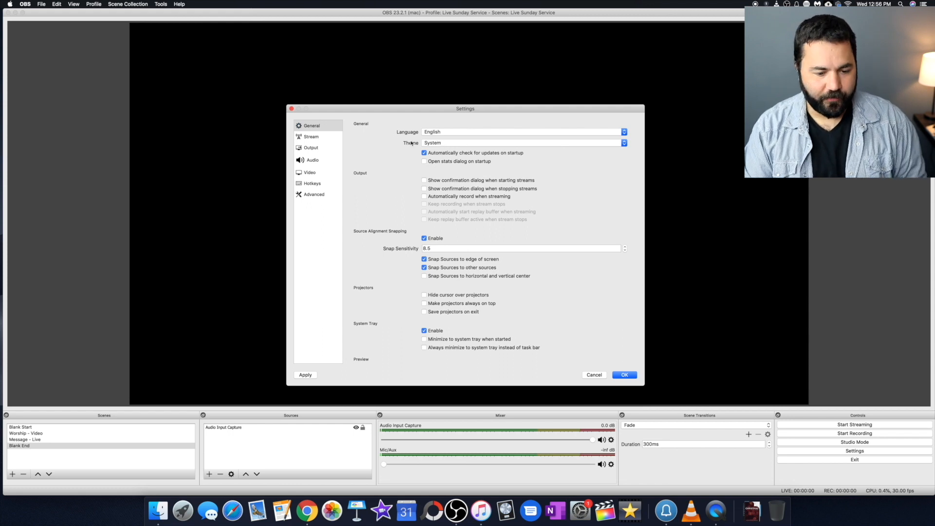
{"action": "left_click", "coordinate": [319, 126]}
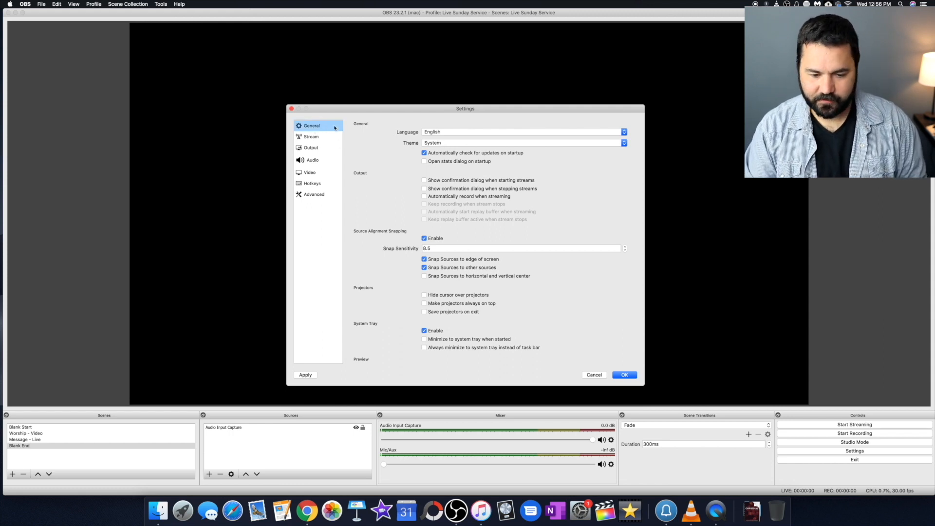
{"action": "left_click", "coordinate": [467, 142]}
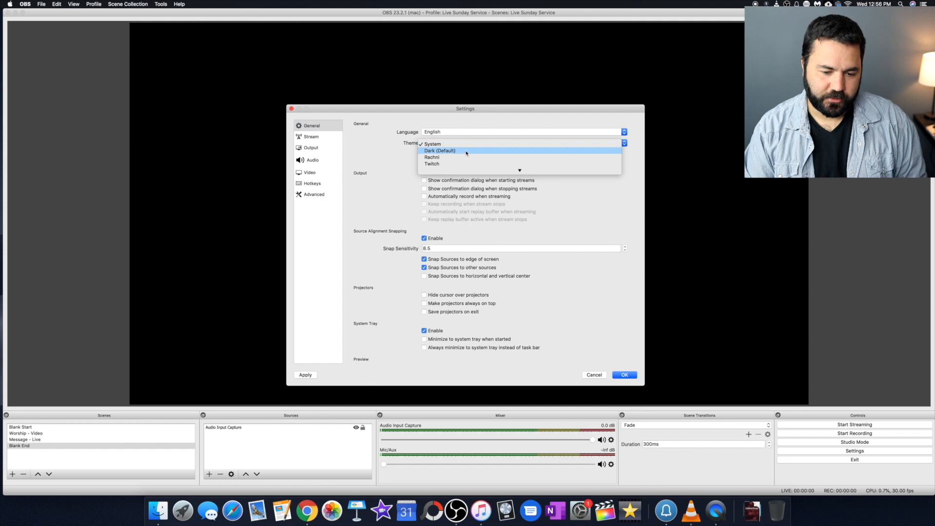
{"action": "left_click", "coordinate": [440, 151]}
Set the interface theme to Rachni and accept the settings.
{"action": "left_click", "coordinate": [456, 147]}
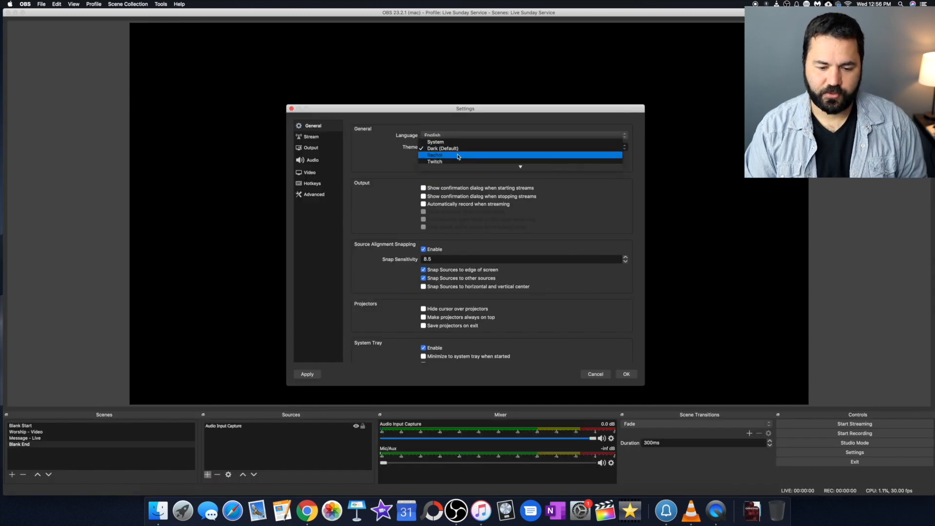
{"action": "left_click", "coordinate": [458, 155]}
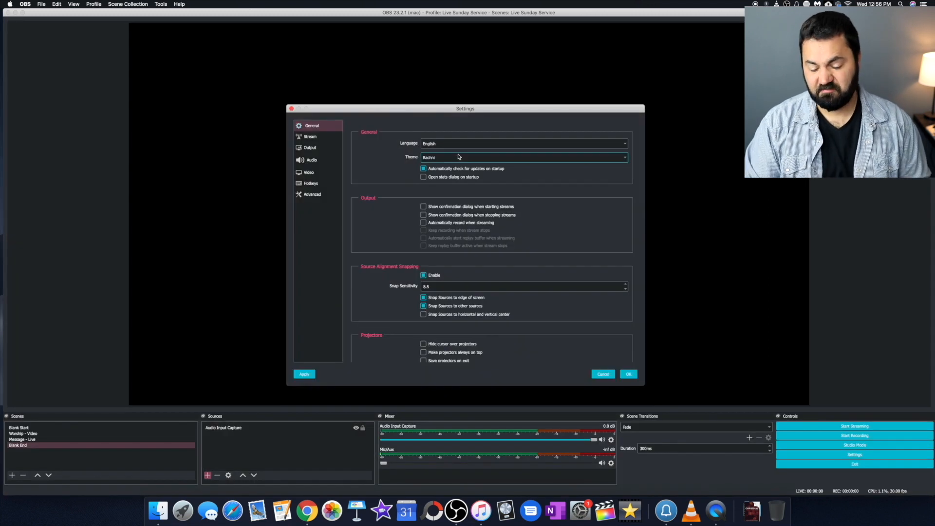
{"action": "left_click", "coordinate": [628, 375]}
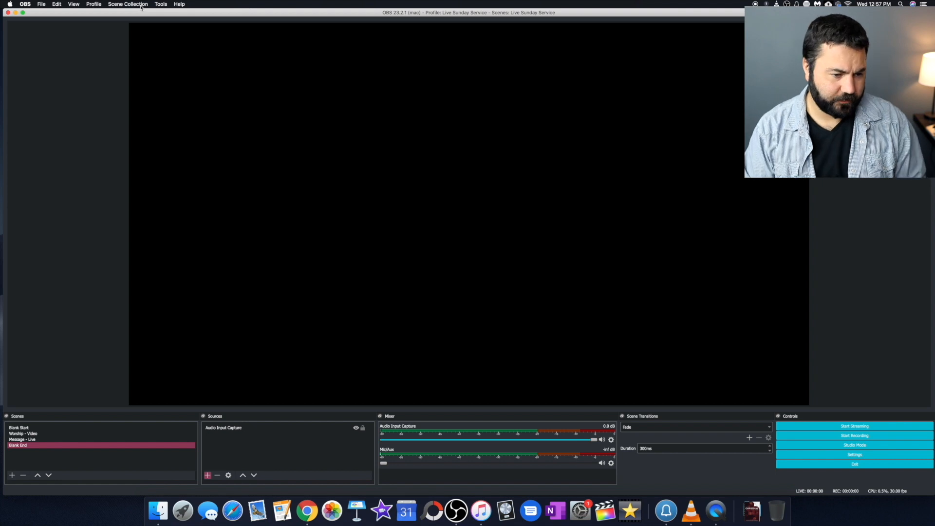
Create a new profile named "Online Sevice".
{"action": "left_click", "coordinate": [95, 5]}
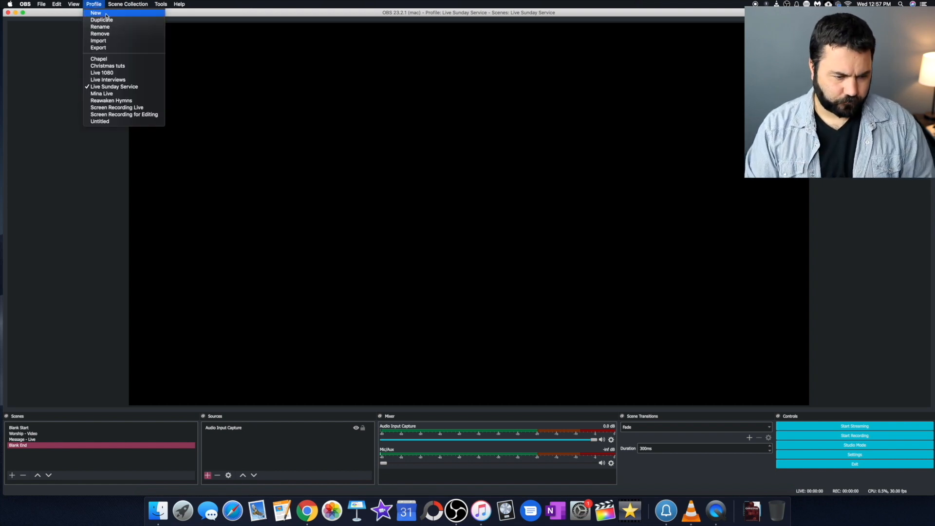
{"action": "left_click", "coordinate": [96, 13]}
{"action": "left_click", "coordinate": [439, 38]}
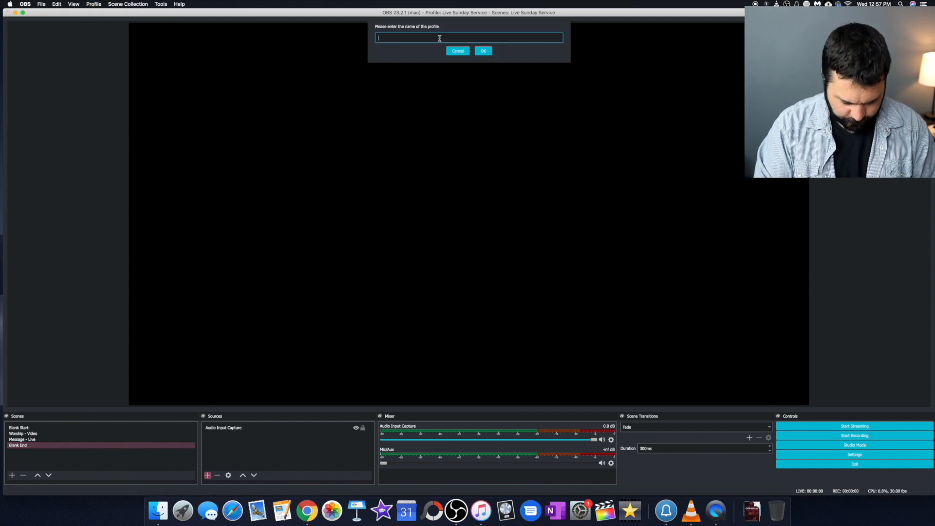
{"action": "type", "text": "online"}
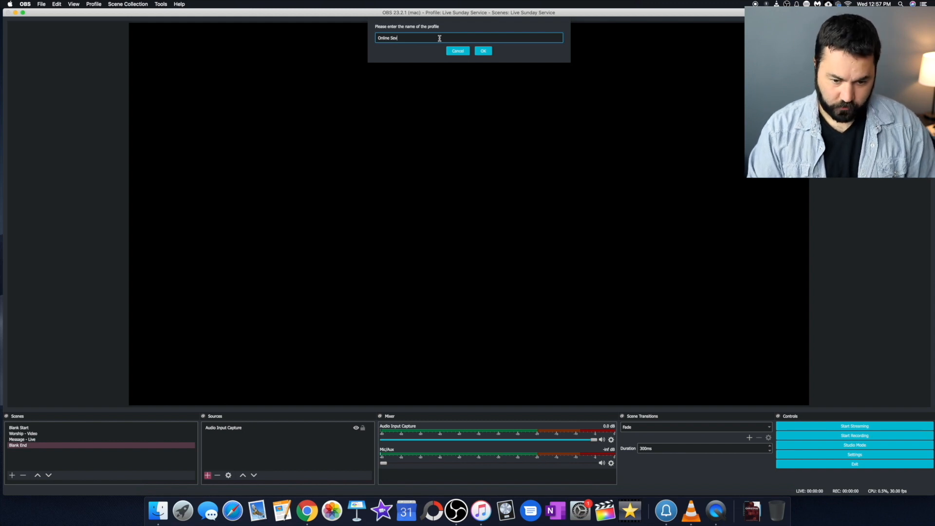
{"action": "left_click", "coordinate": [483, 51]}
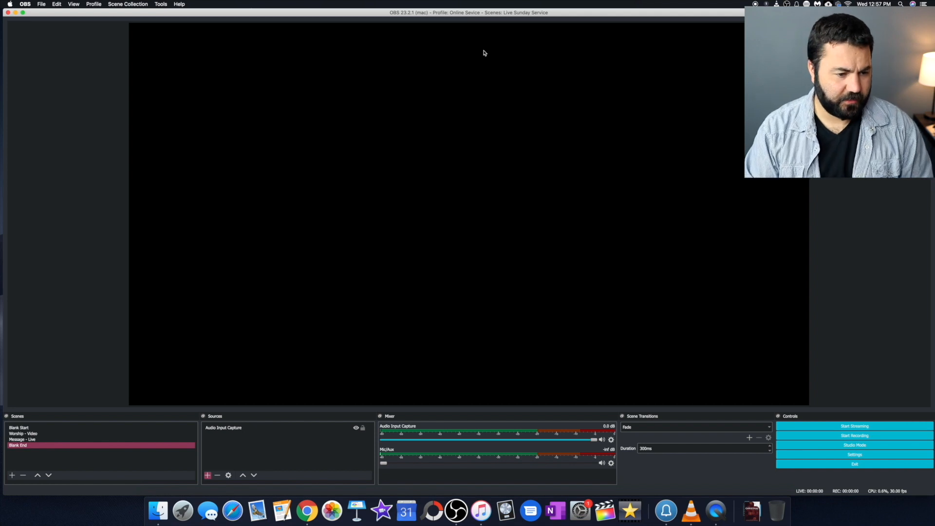
Create a new scene collection named "Online Service".
{"action": "left_click", "coordinate": [127, 5]}
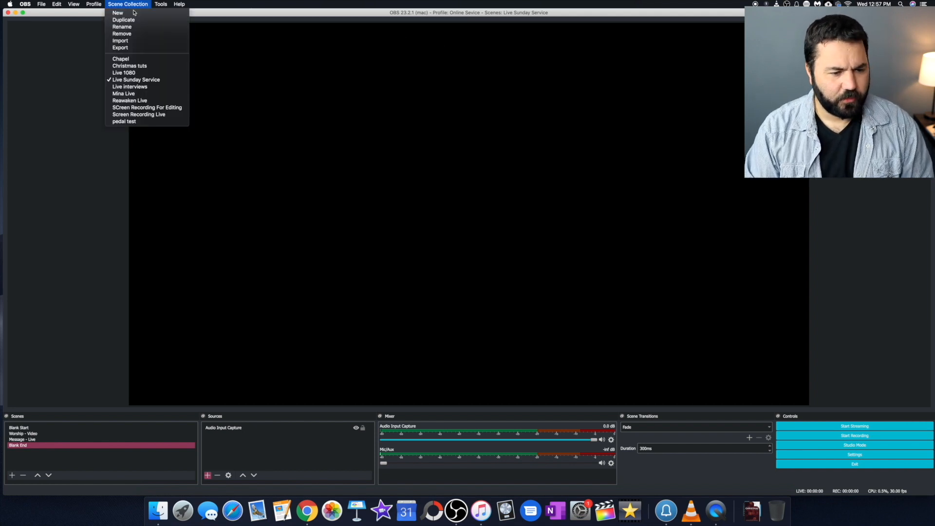
{"action": "left_click", "coordinate": [134, 13]}
{"action": "type", "text": "Online S"}
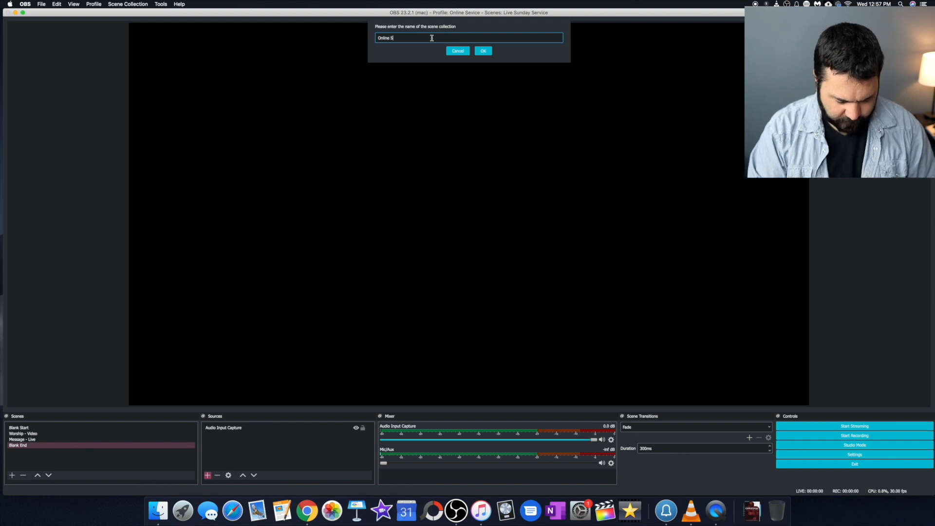
{"action": "type", "text": "ervice"}
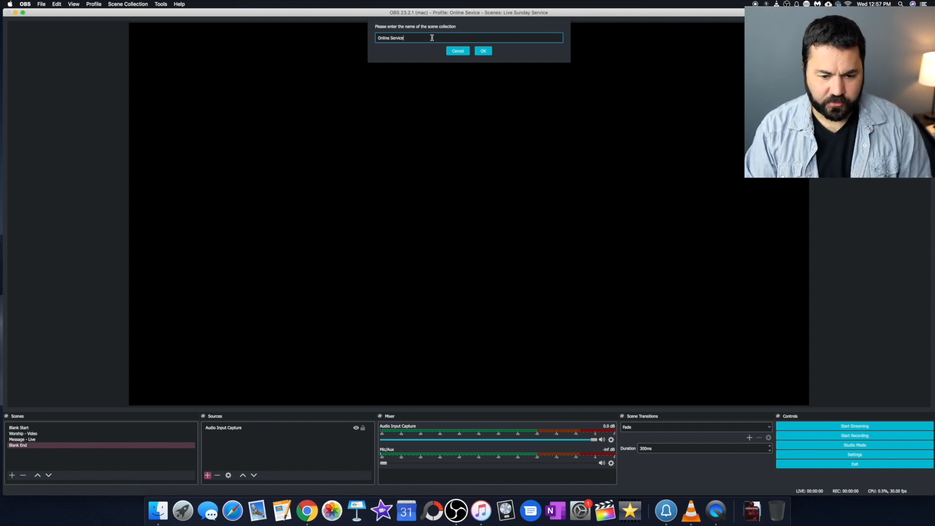
{"action": "left_click", "coordinate": [482, 51]}
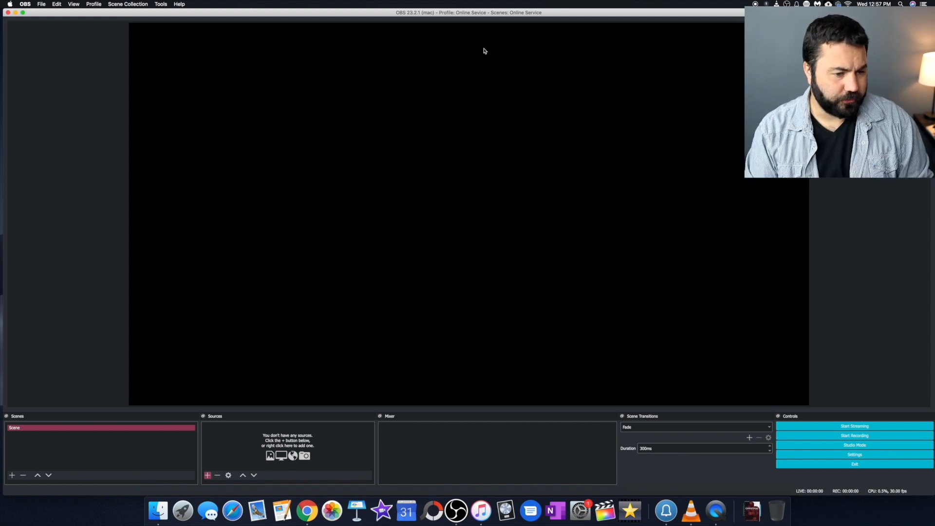
Check which profile and which scene collection are currently active.
{"action": "left_click", "coordinate": [100, 5]}
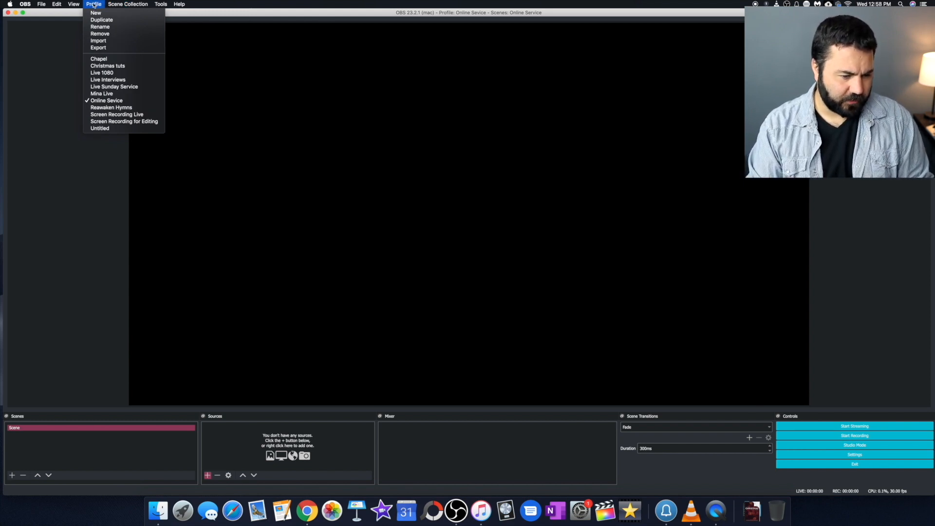
{"action": "left_click", "coordinate": [94, 4]}
{"action": "left_click", "coordinate": [127, 4]}
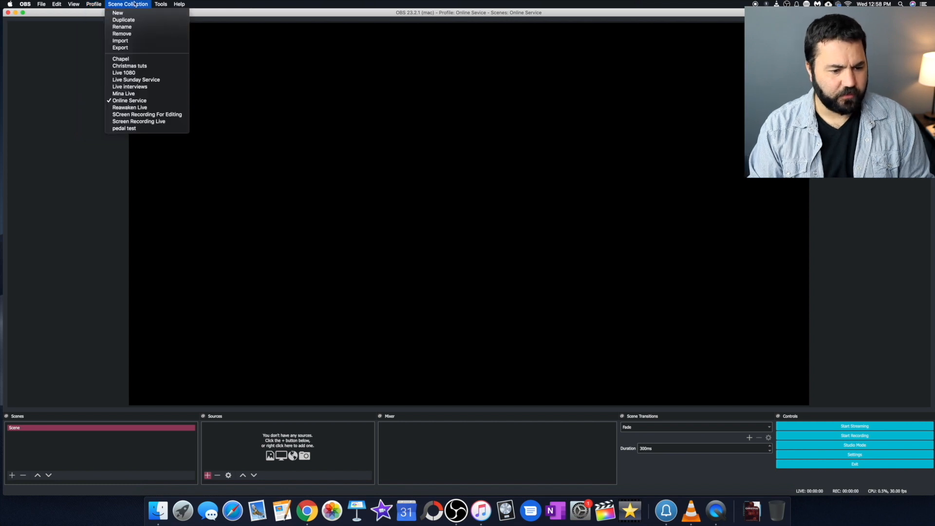
{"action": "left_click", "coordinate": [145, 105]}
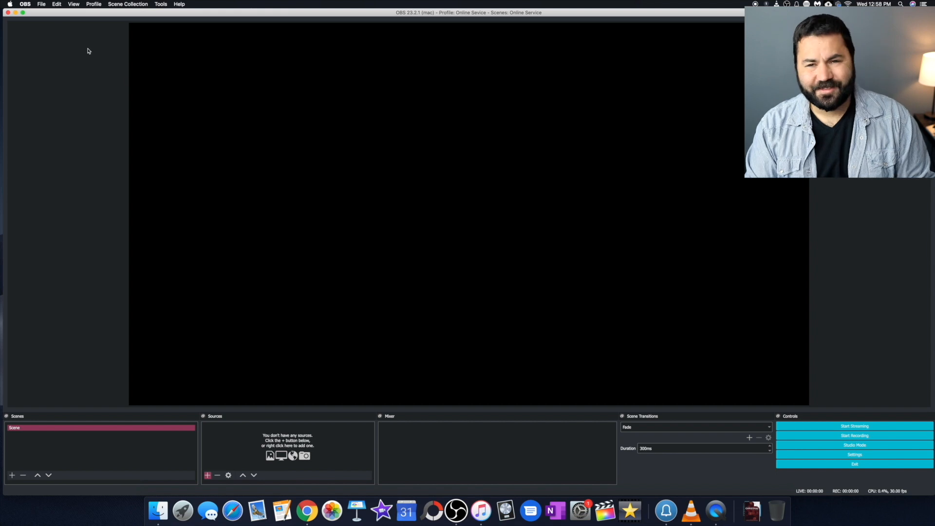
Open the settings, review all General options and go to the Stream settings.
{"action": "left_click", "coordinate": [26, 4]}
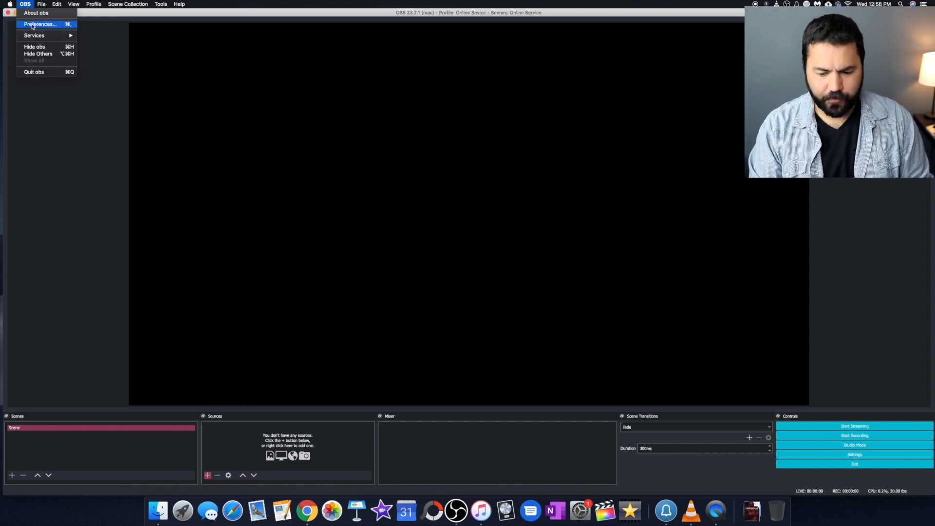
{"action": "key", "text": "Escape"}
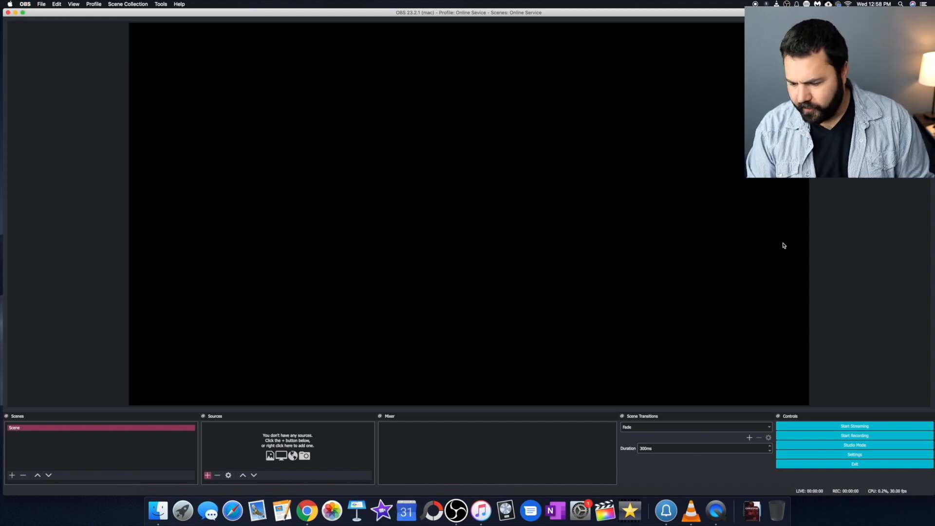
{"action": "left_click", "coordinate": [880, 457]}
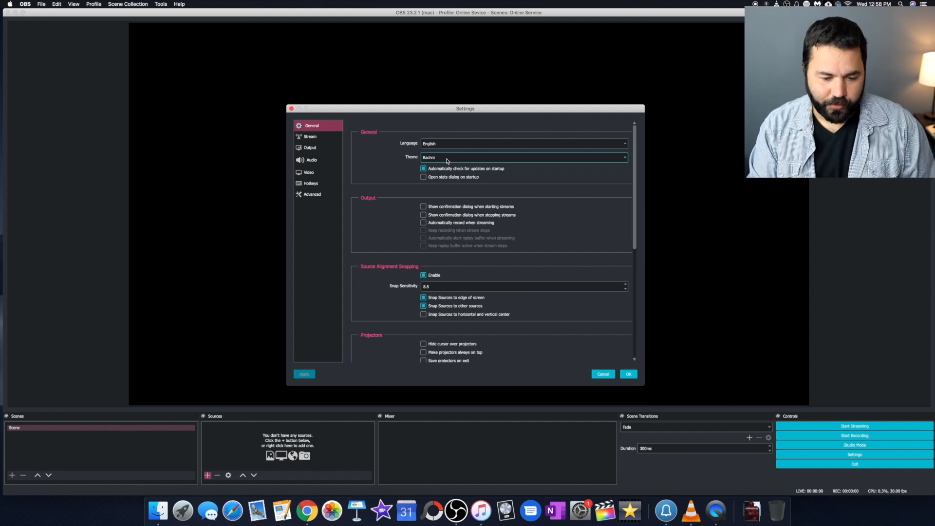
{"action": "scroll", "coordinate": [406, 175], "scroll_direction": "down", "scroll_amount": 2}
{"action": "scroll", "coordinate": [407, 175], "scroll_direction": "down", "scroll_amount": 8}
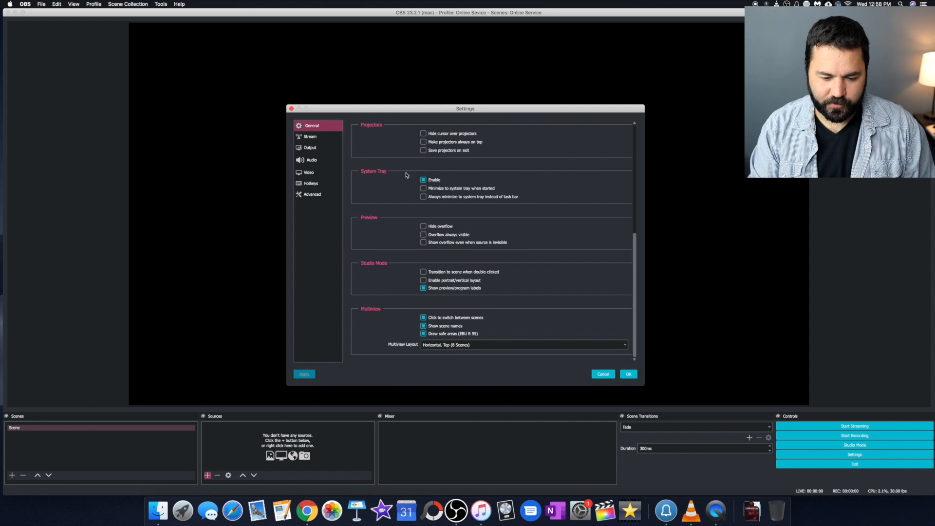
{"action": "left_click", "coordinate": [322, 138]}
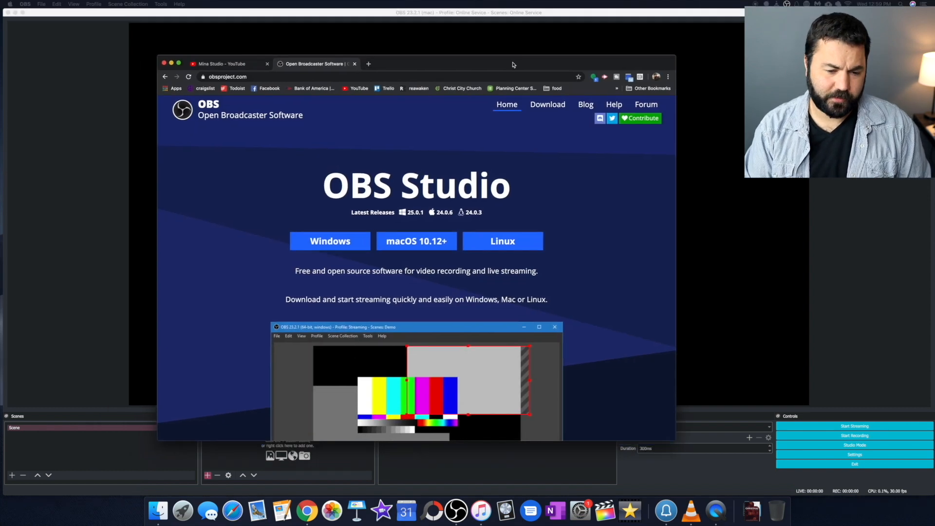
Switch to the YouTube channel in Chrome, choose to go live and start a new stream without copying previous settings.
{"action": "left_click_drag", "start_coordinate": [513, 62], "coordinate": [503, 14]}
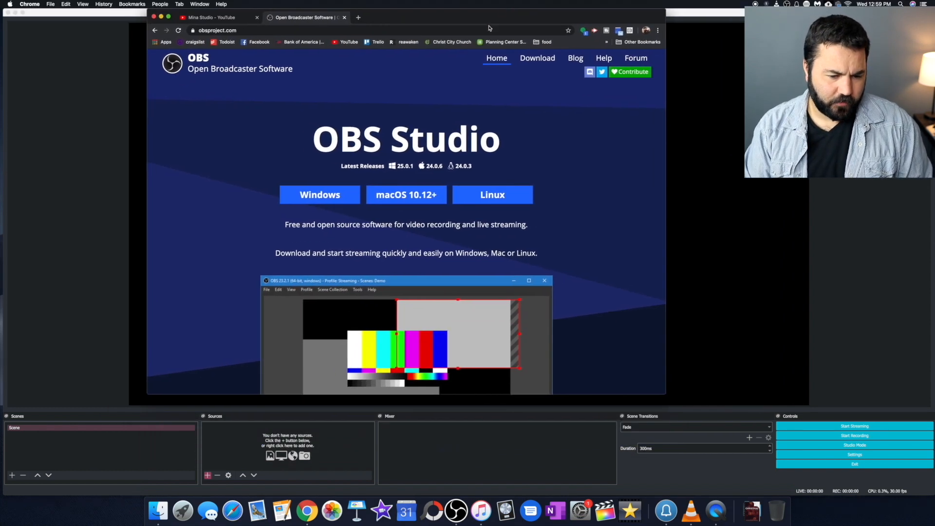
{"action": "left_click", "coordinate": [229, 17]}
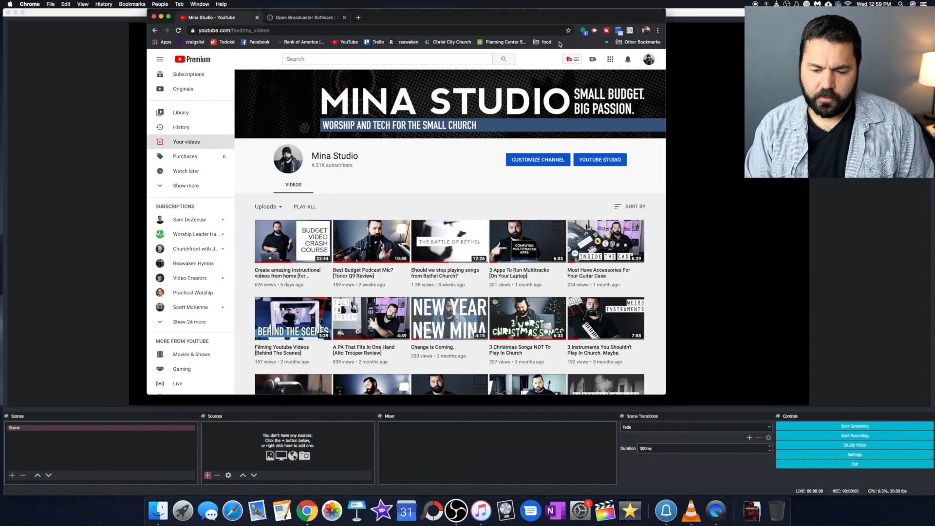
{"action": "left_click", "coordinate": [592, 60]}
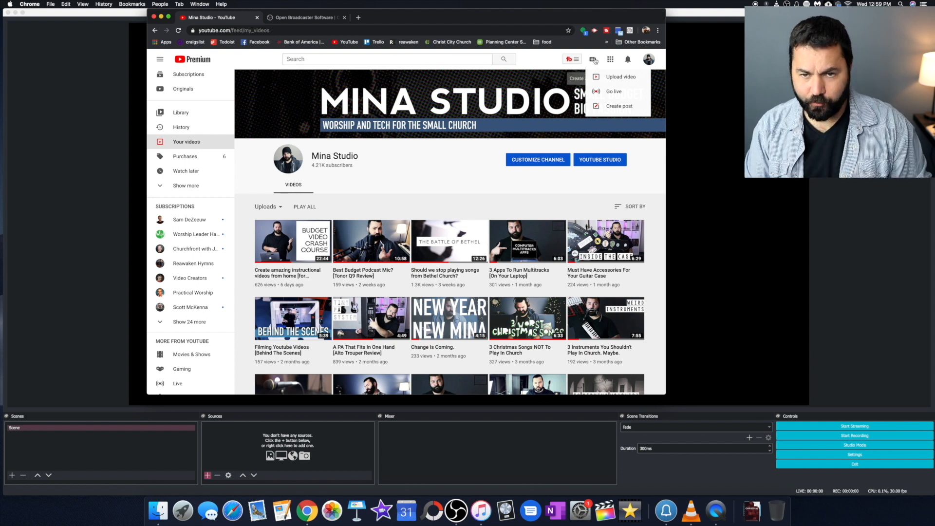
{"action": "left_click", "coordinate": [611, 91]}
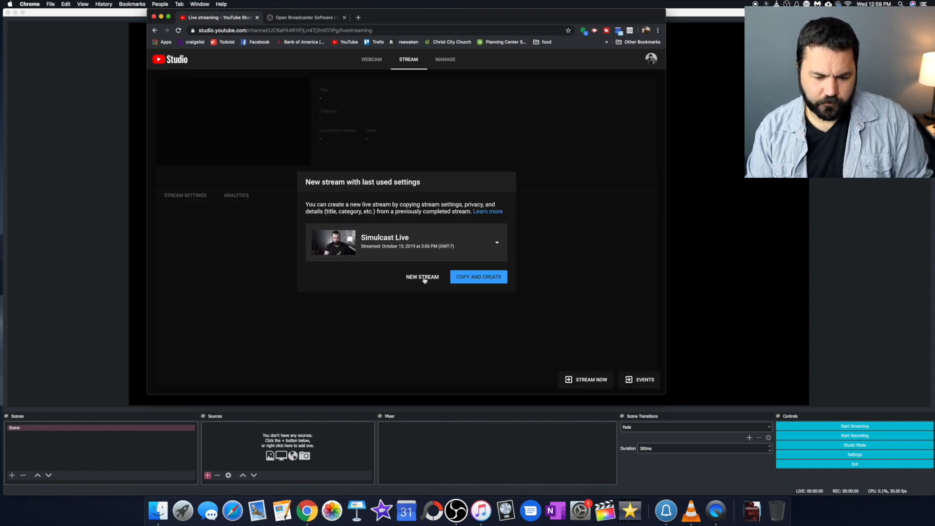
{"action": "left_click", "coordinate": [423, 280]}
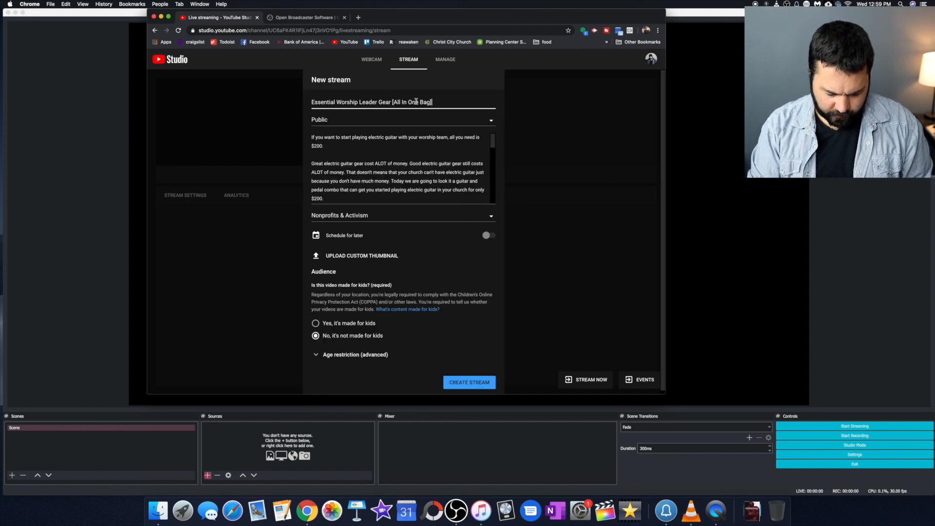
Title the new stream "Online Service 1" and set its visibility to Private.
{"action": "left_click_drag", "start_coordinate": [432, 102], "coordinate": [306, 104]}
{"action": "type", "text": "On"}
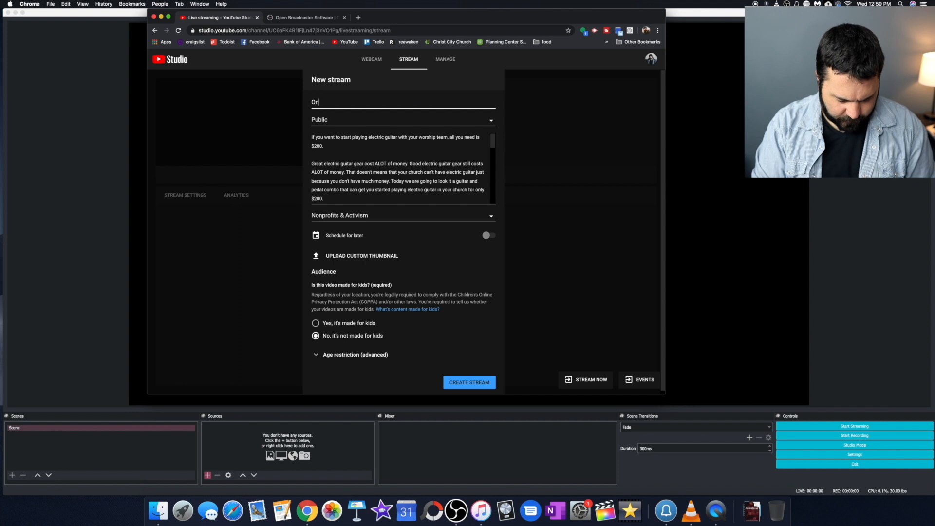
{"action": "type", "text": "line Service 1"}
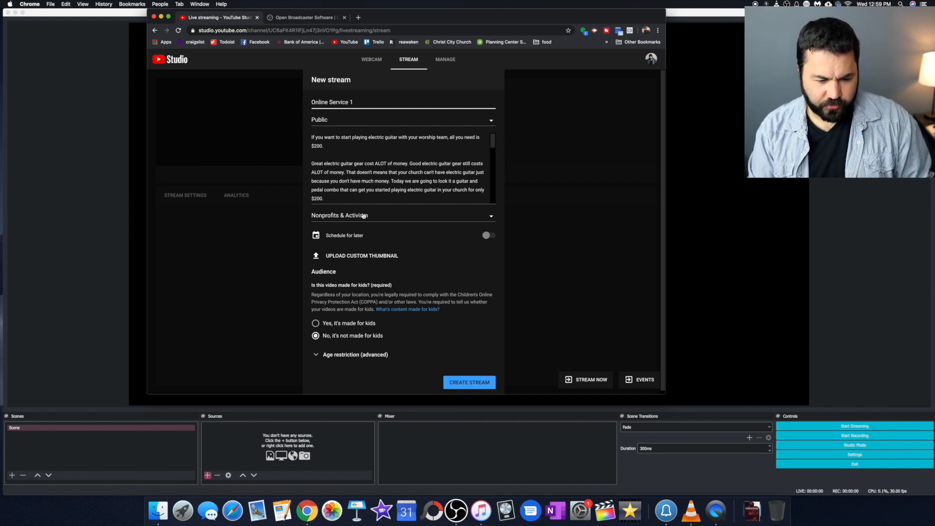
{"action": "left_click", "coordinate": [351, 123]}
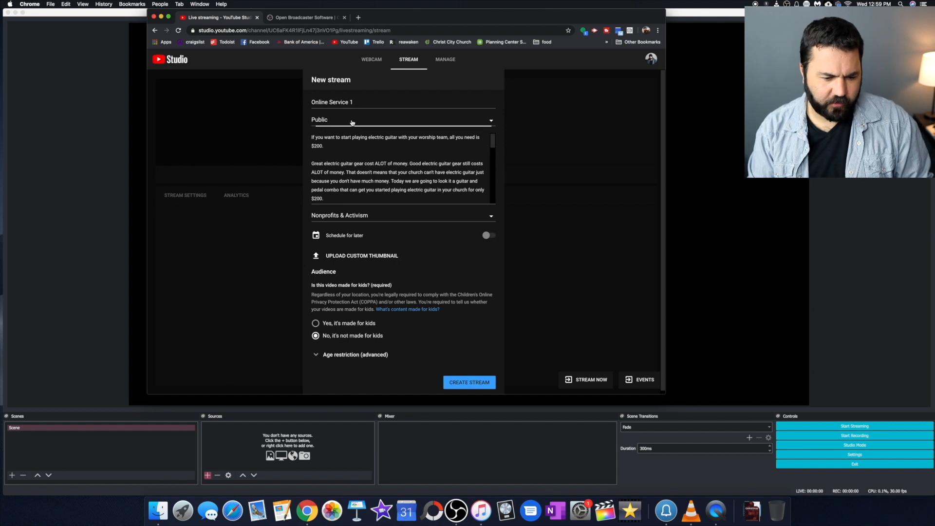
{"action": "left_click", "coordinate": [360, 173]}
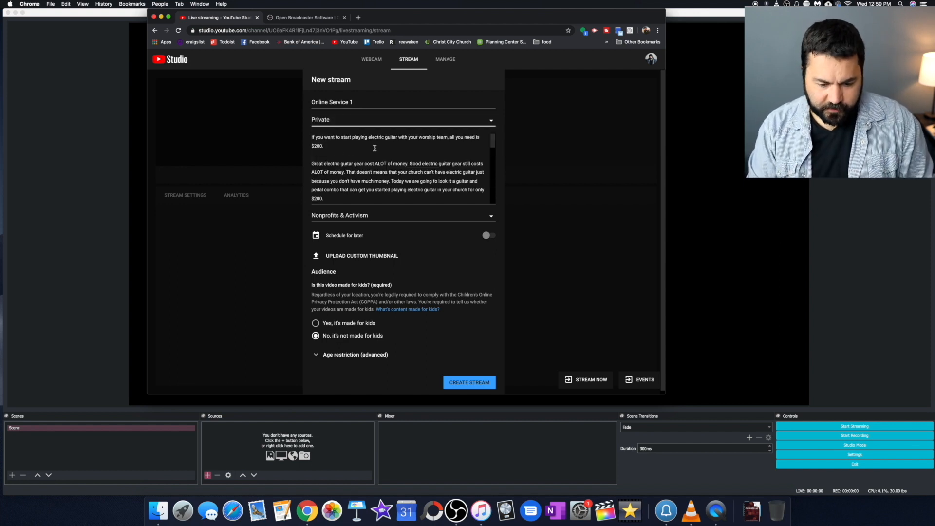
Schedule the stream for Fri, Apr 3 and create it.
{"action": "left_click", "coordinate": [489, 236]}
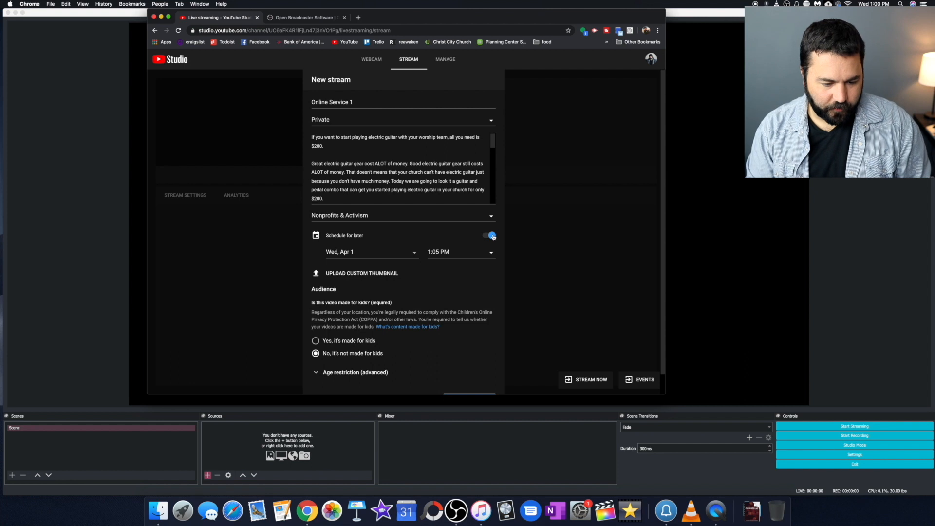
{"action": "left_click", "coordinate": [372, 254]}
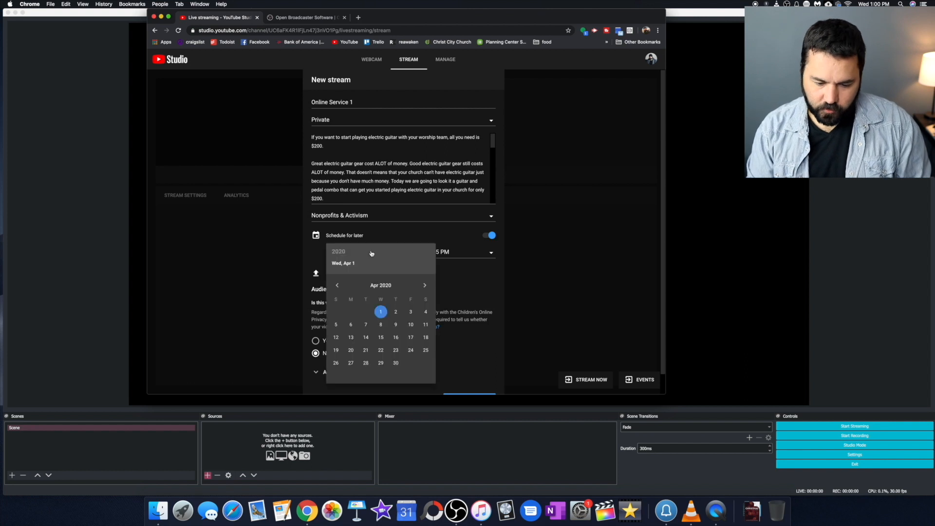
{"action": "left_click", "coordinate": [411, 312]}
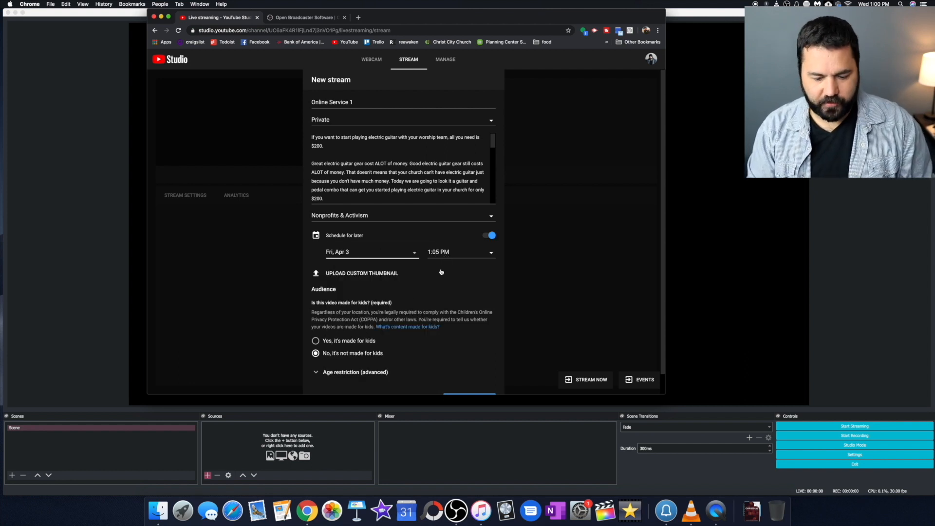
{"action": "scroll", "coordinate": [441, 270], "scroll_direction": "down", "scroll_amount": 1}
{"action": "left_click", "coordinate": [471, 381]}
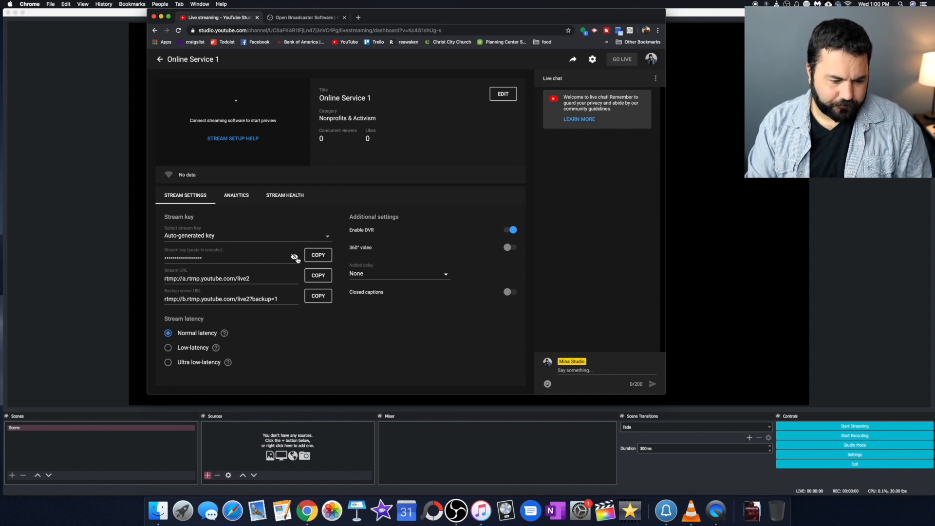
Reveal the auto-generated stream key of the new YouTube stream and copy it.
{"action": "left_click", "coordinate": [294, 258]}
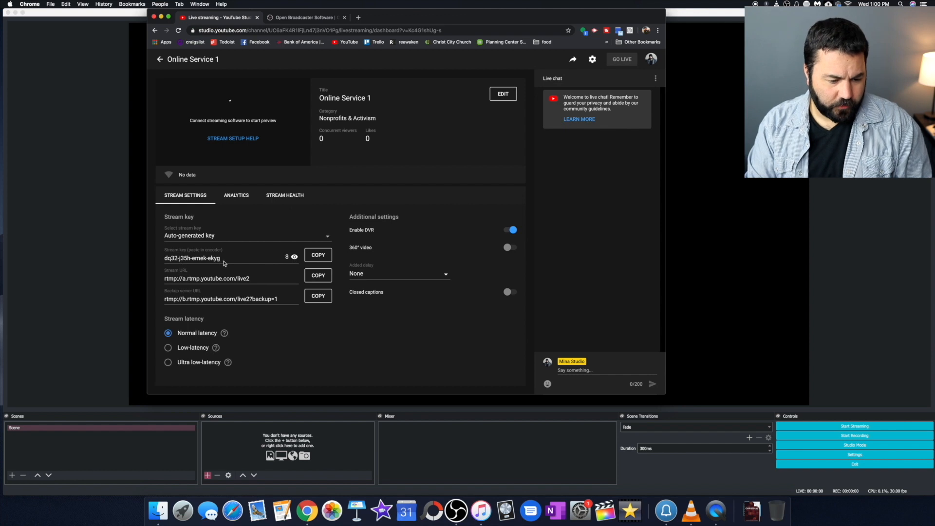
{"action": "double_click", "coordinate": [211, 259]}
{"action": "left_click", "coordinate": [317, 256]}
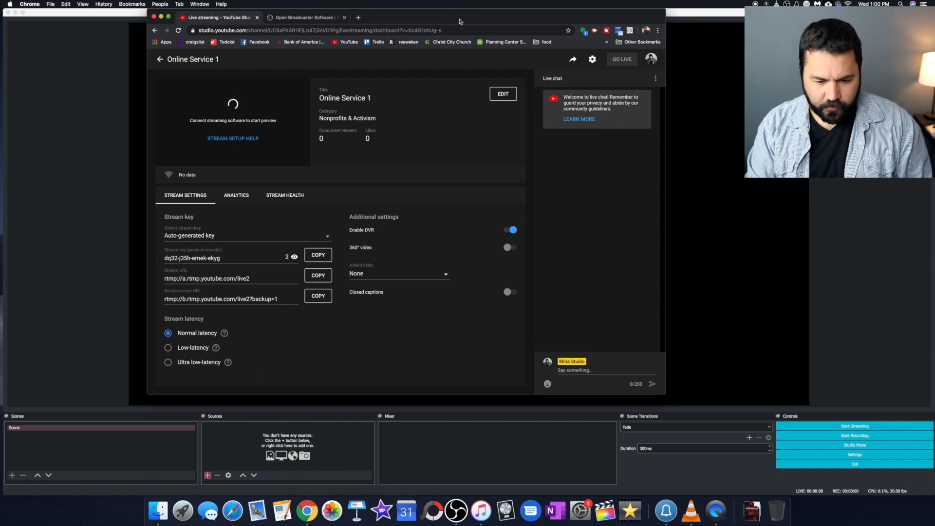
Switch to OBS and set the streaming service to YouTube / YouTube Gaming.
{"action": "key", "text": "super+Tab"}
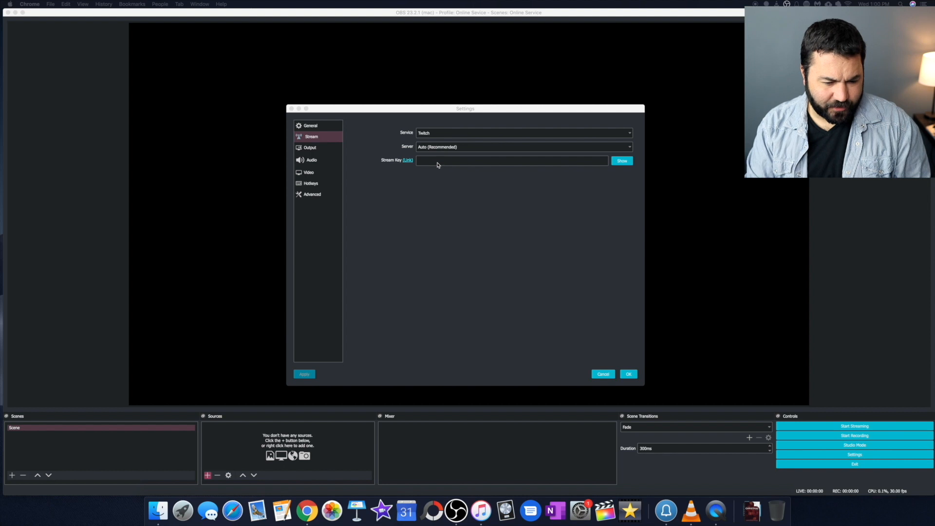
{"action": "left_click", "coordinate": [438, 133]}
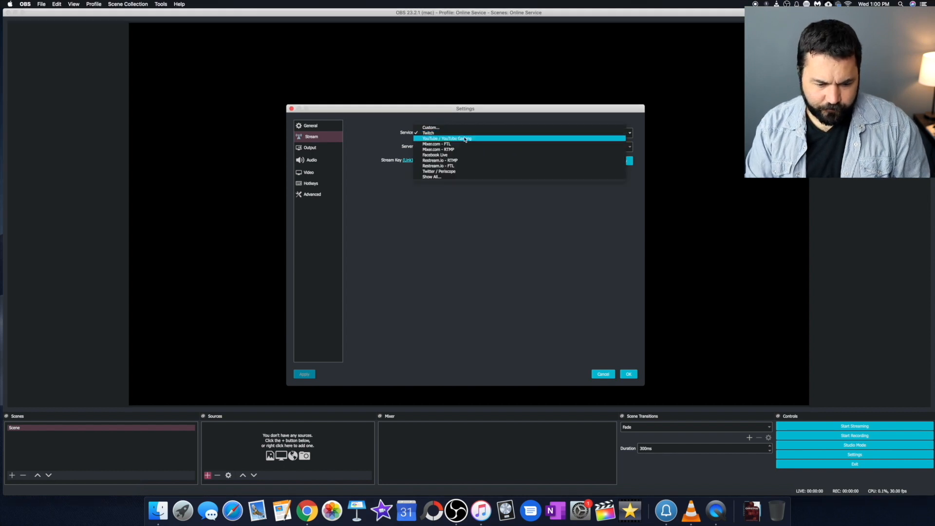
{"action": "left_click", "coordinate": [489, 139]}
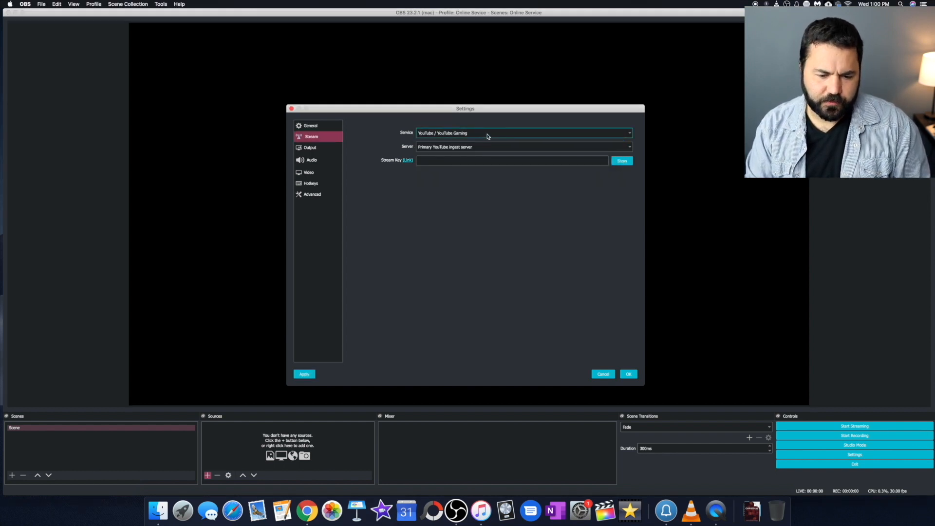
{"action": "left_click", "coordinate": [487, 133]}
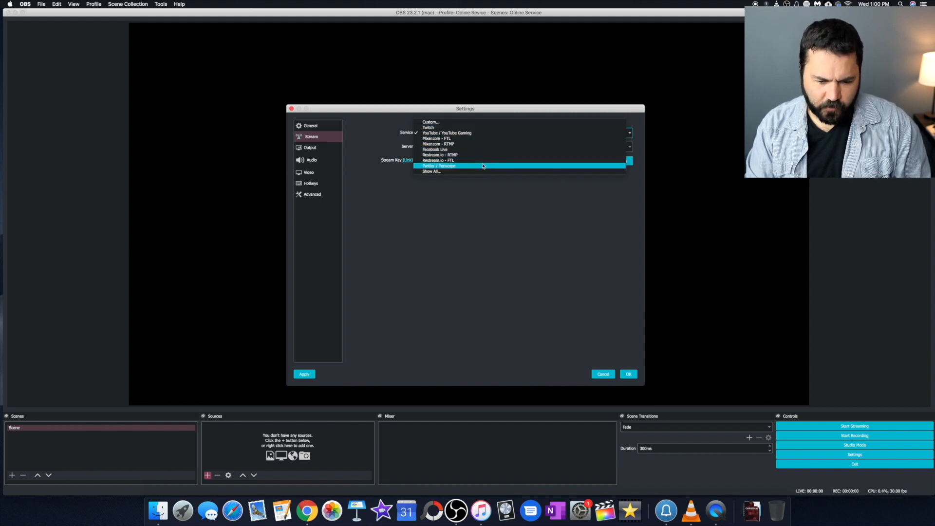
{"action": "left_click", "coordinate": [385, 129]}
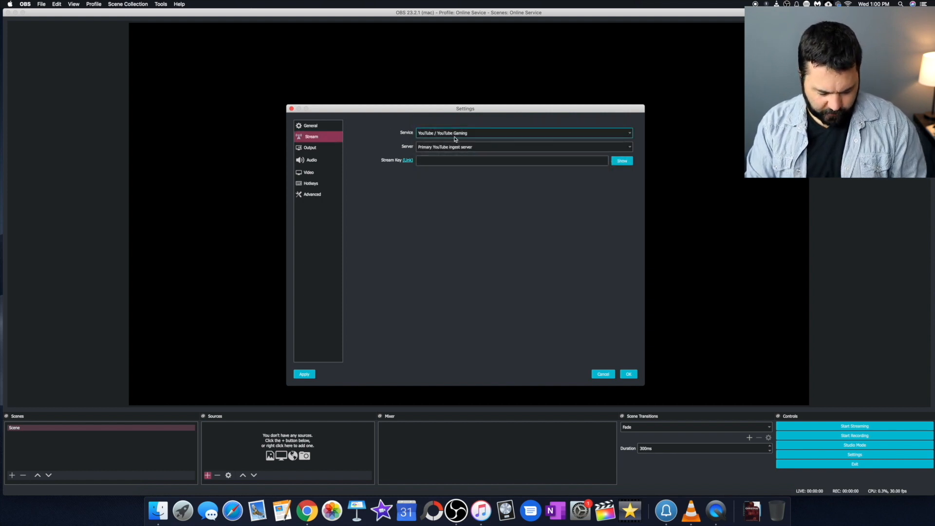
Paste the copied stream key into the Stream settings and reveal it for checking.
{"action": "left_click", "coordinate": [439, 163]}
{"action": "key", "text": "super+v"}
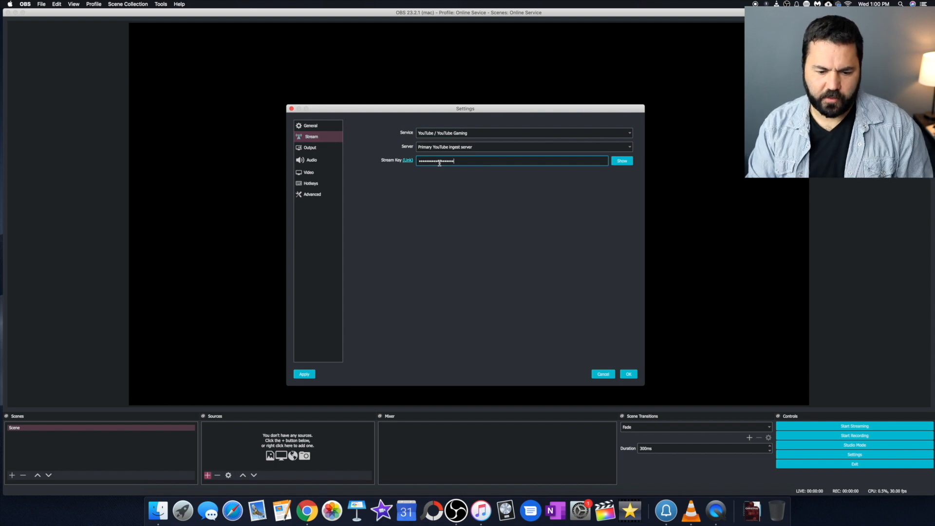
{"action": "left_click", "coordinate": [624, 161]}
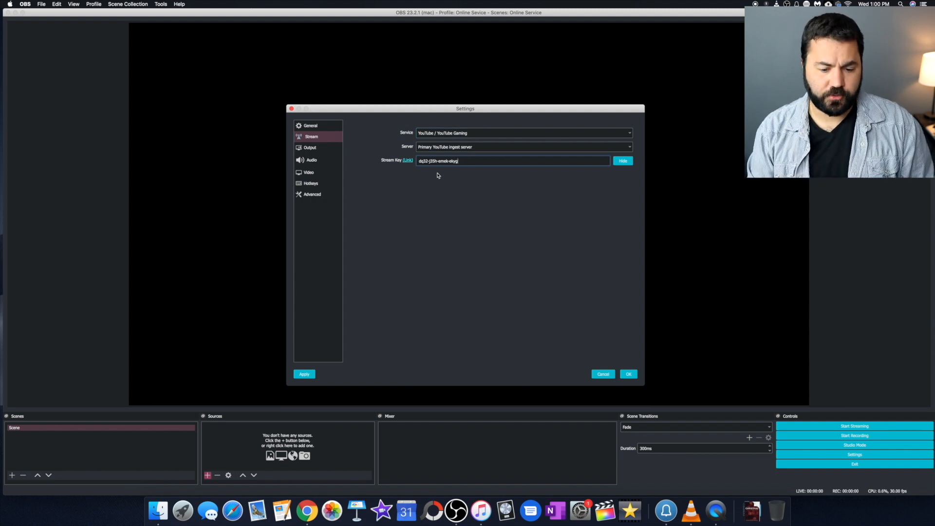
Review the Output settings for streaming and recording, and check the devices in the Audio settings.
{"action": "left_click", "coordinate": [316, 148]}
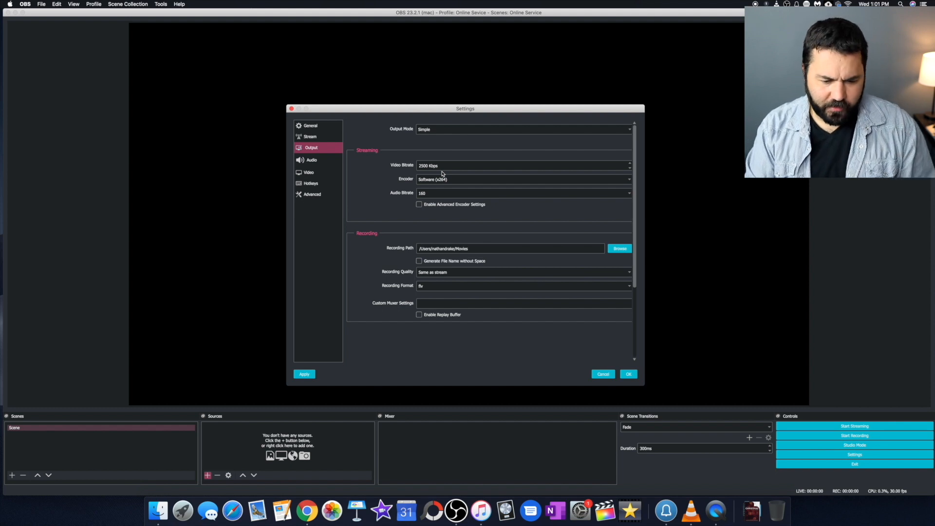
{"action": "scroll", "coordinate": [455, 182], "scroll_direction": "down", "scroll_amount": 3}
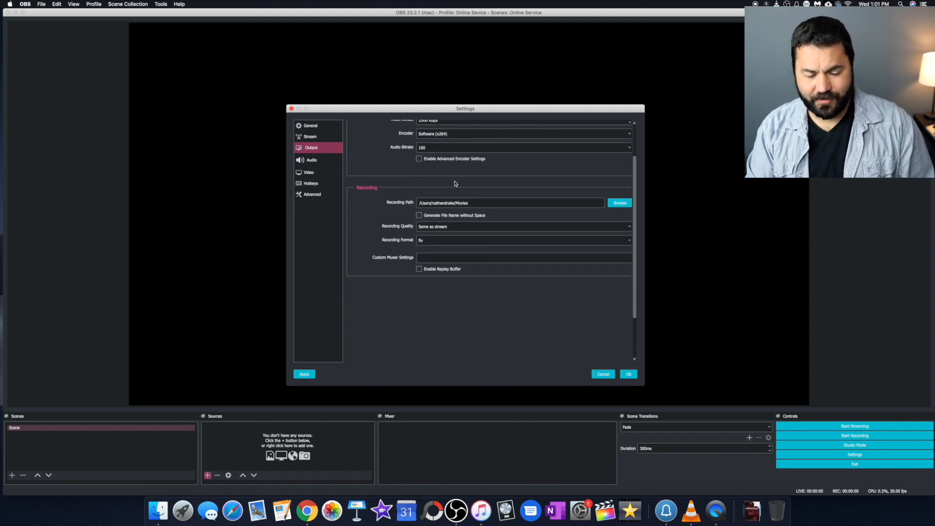
{"action": "left_click", "coordinate": [325, 163]}
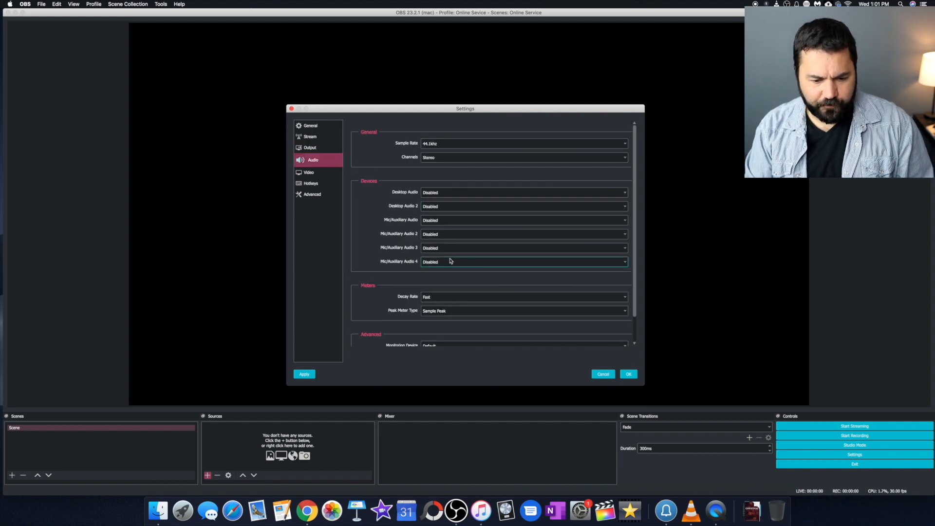
Set the output (scaled) resolution to 1920x1080 in the Video settings.
{"action": "left_click", "coordinate": [330, 177]}
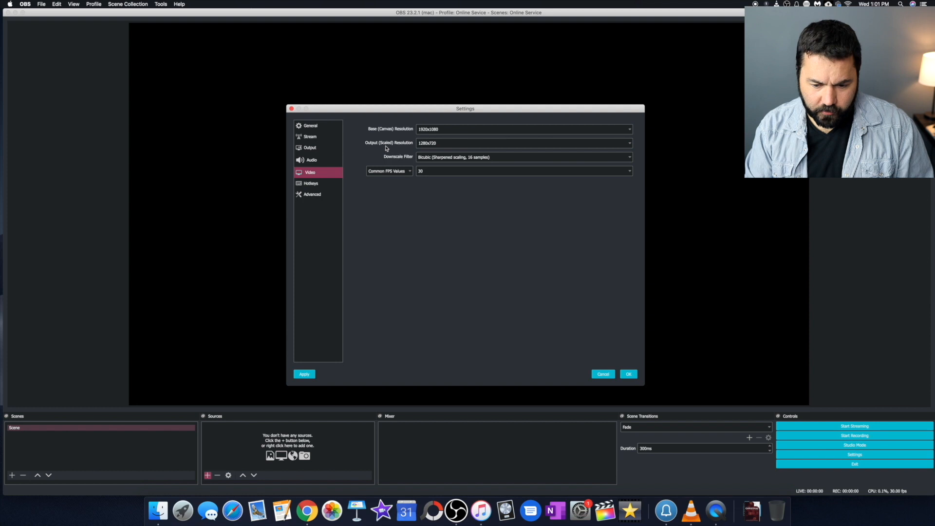
{"action": "left_click", "coordinate": [470, 145]}
{"action": "left_click", "coordinate": [629, 143]}
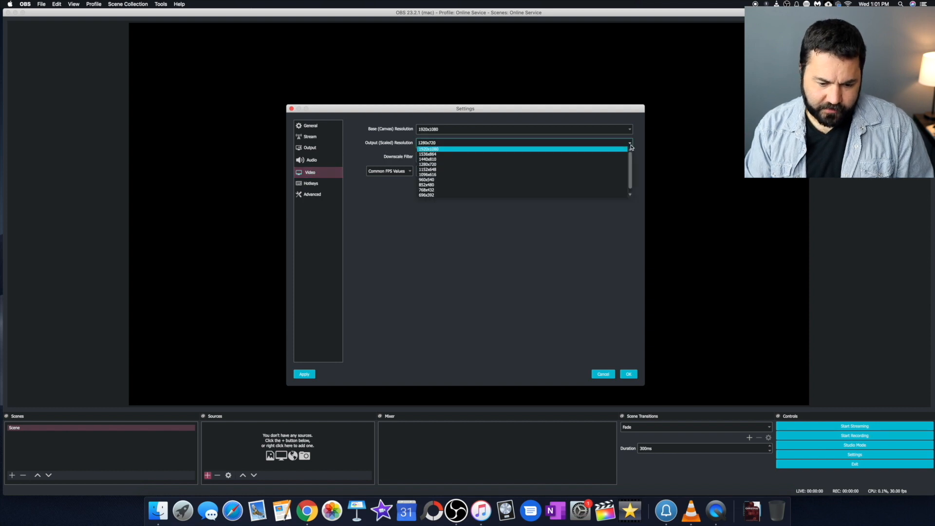
{"action": "left_click", "coordinate": [581, 150]}
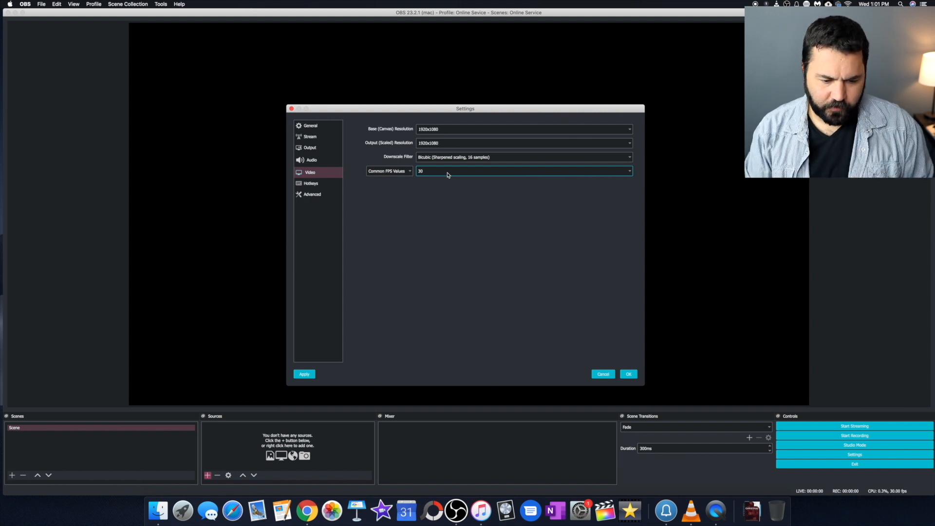
Look over the Advanced settings, then save all settings changes and close the dialog.
{"action": "left_click", "coordinate": [323, 195]}
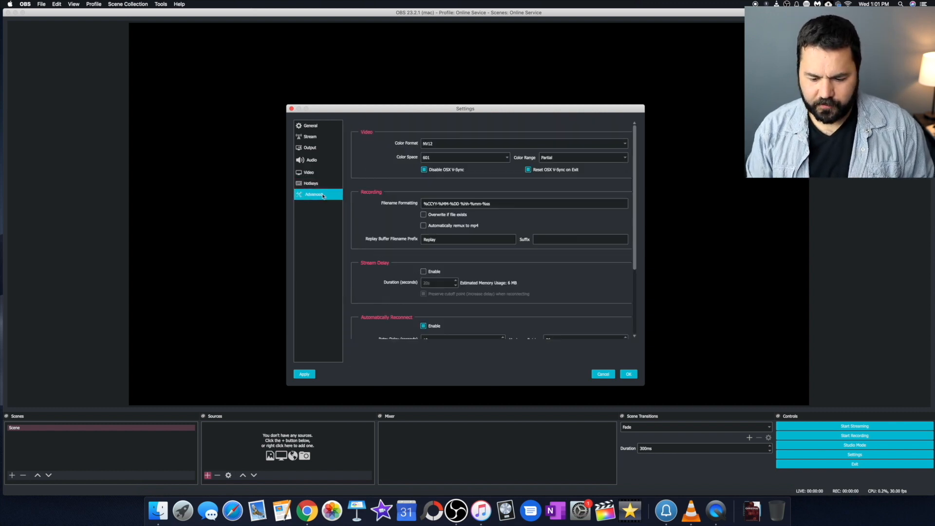
{"action": "left_click", "coordinate": [628, 374]}
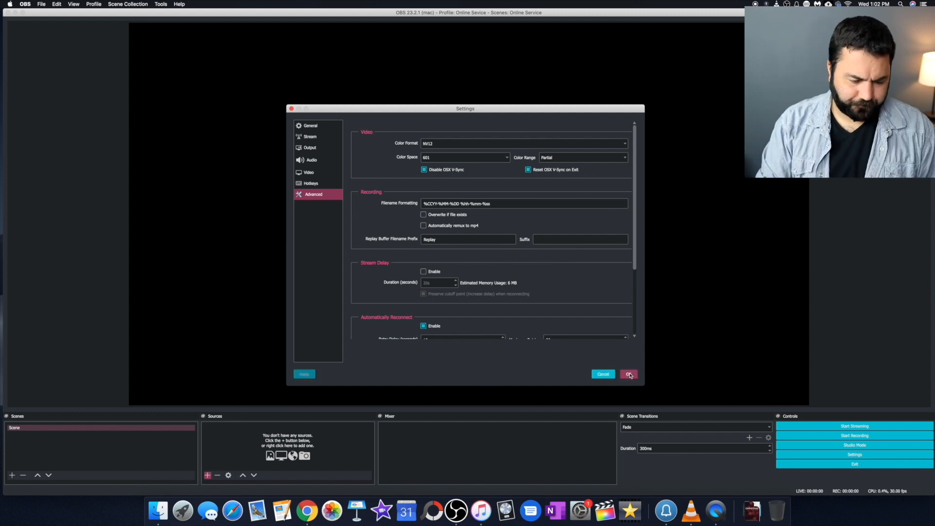
{"action": "left_click", "coordinate": [629, 375]}
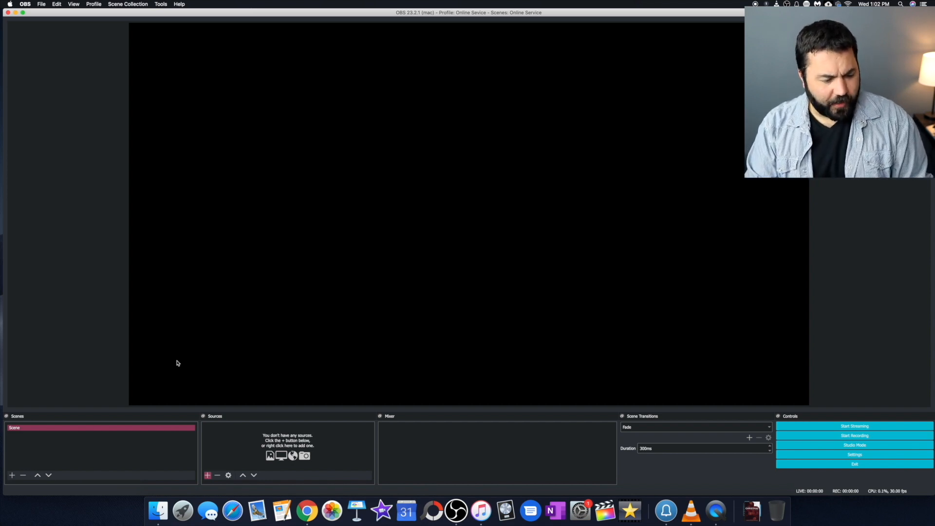
{"action": "left_click", "coordinate": [73, 428]}
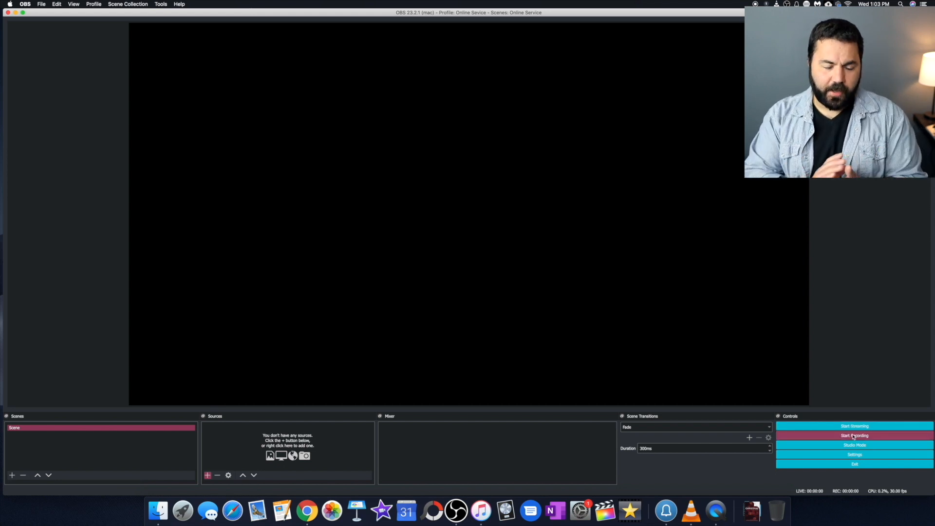
{"action": "left_click", "coordinate": [58, 428]}
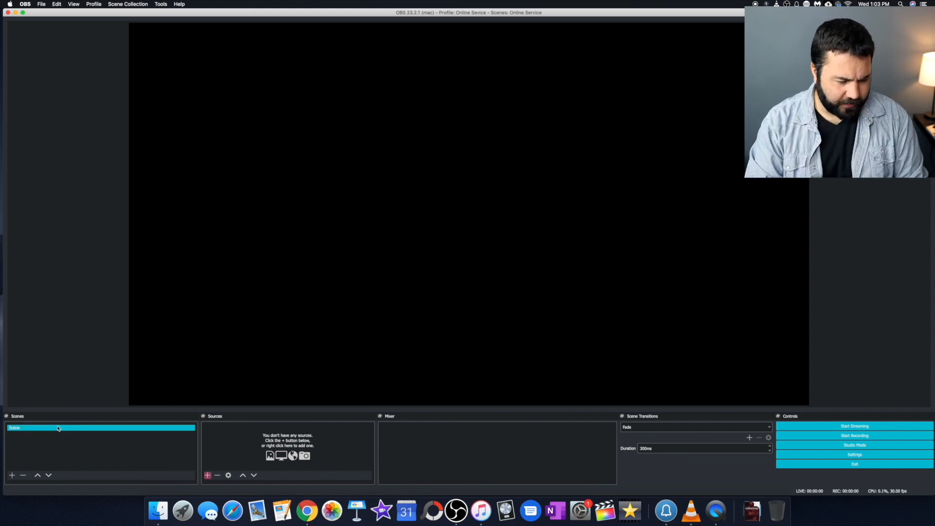
{"action": "left_click", "coordinate": [73, 444]}
{"action": "left_click", "coordinate": [91, 428]}
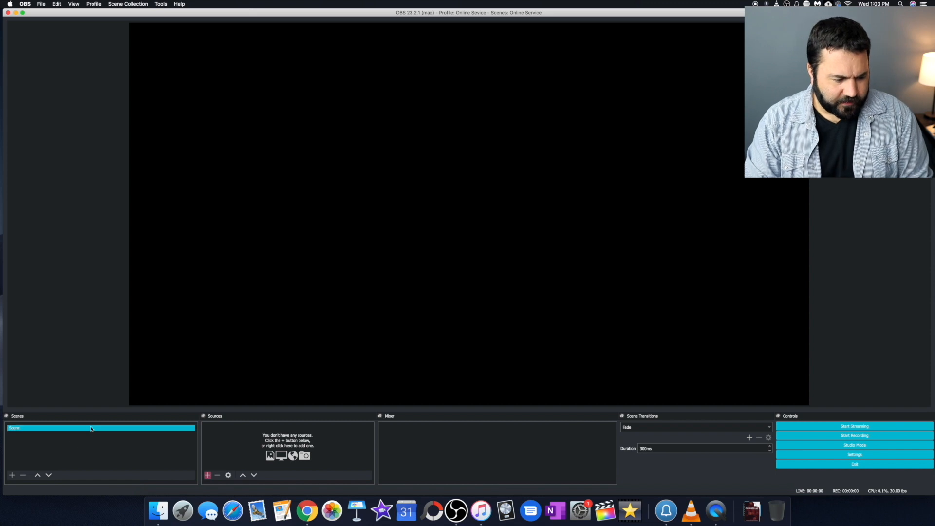
{"action": "left_click", "coordinate": [33, 455]}
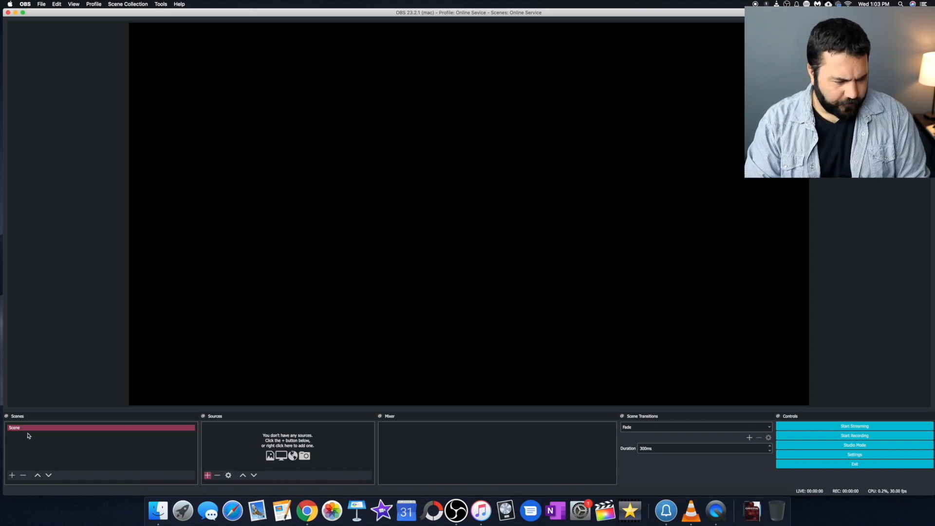
Rename the default scene as Countdown.
{"action": "left_click", "coordinate": [32, 429]}
{"action": "right_click", "coordinate": [32, 430]}
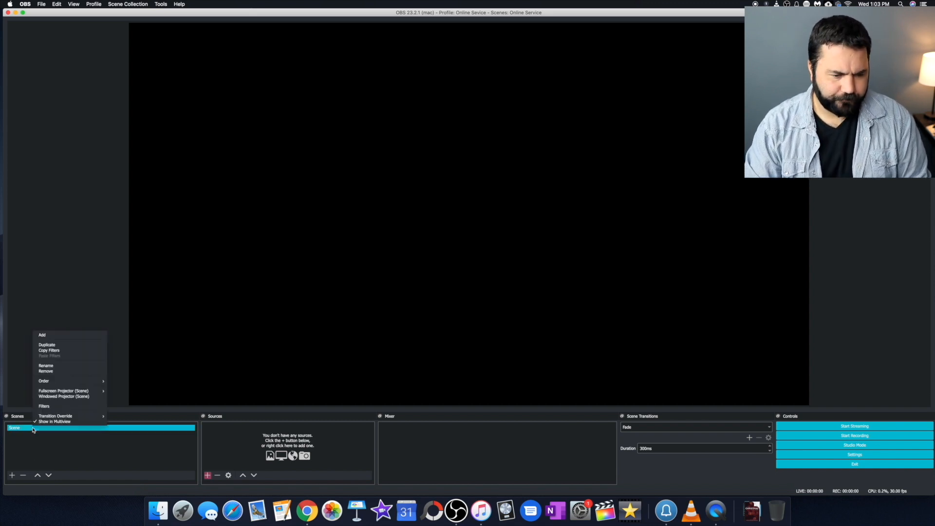
{"action": "left_click", "coordinate": [68, 365]}
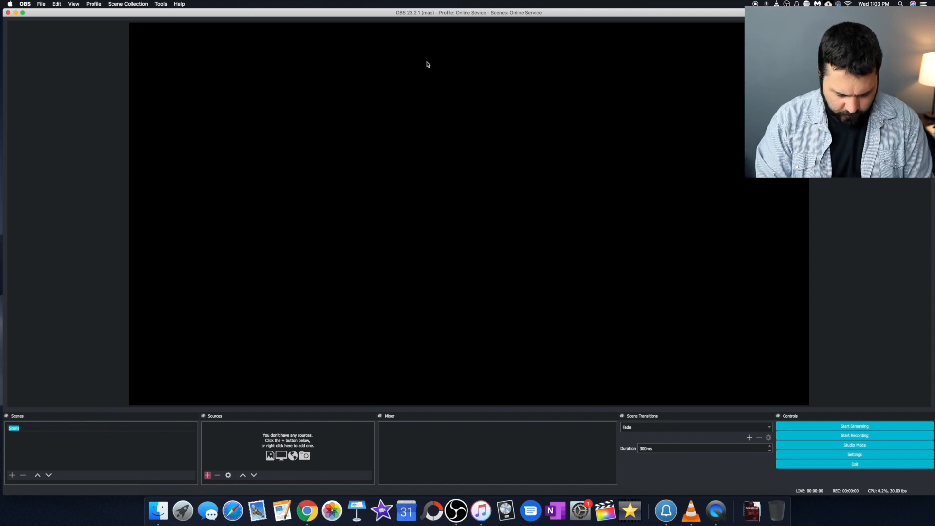
{"action": "type", "text": "On"}
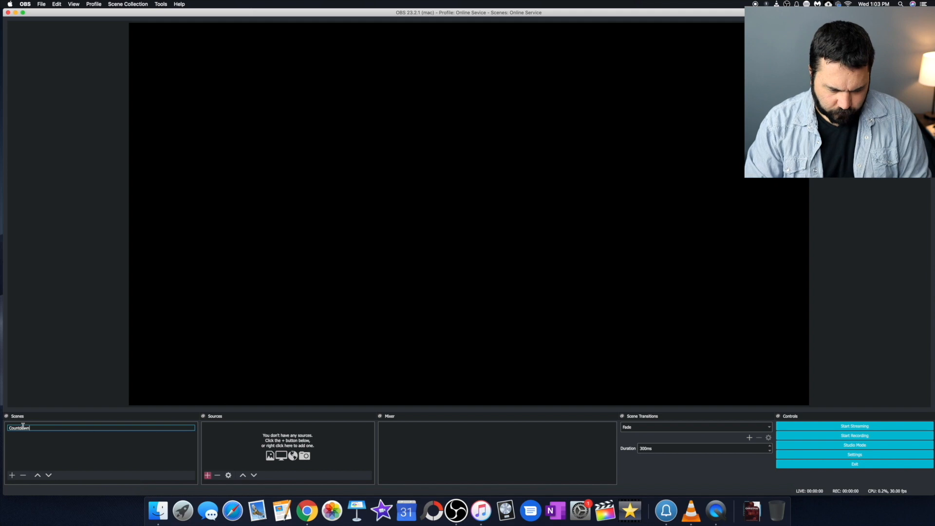
{"action": "left_click", "coordinate": [58, 453]}
{"action": "left_click", "coordinate": [73, 431]}
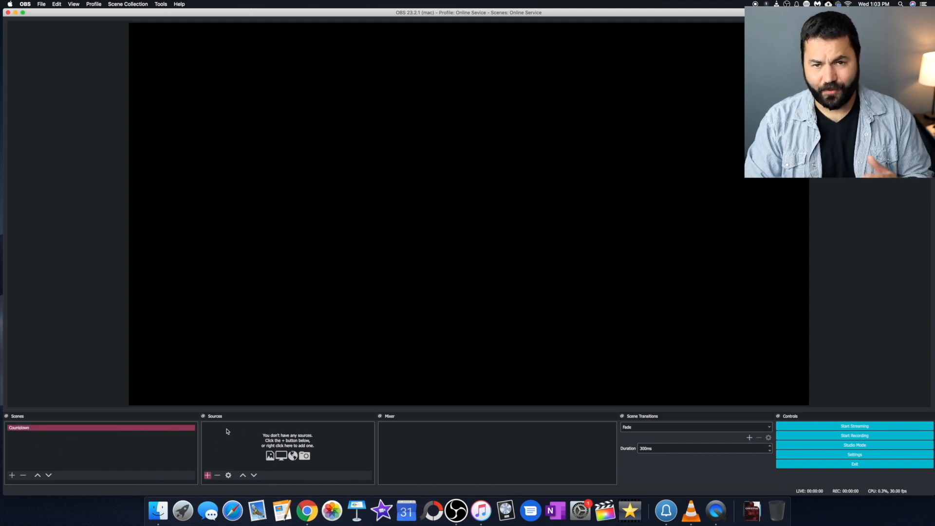
Add a new, visible source named Countdown to the Countdown scene.
{"action": "left_click", "coordinate": [208, 475]}
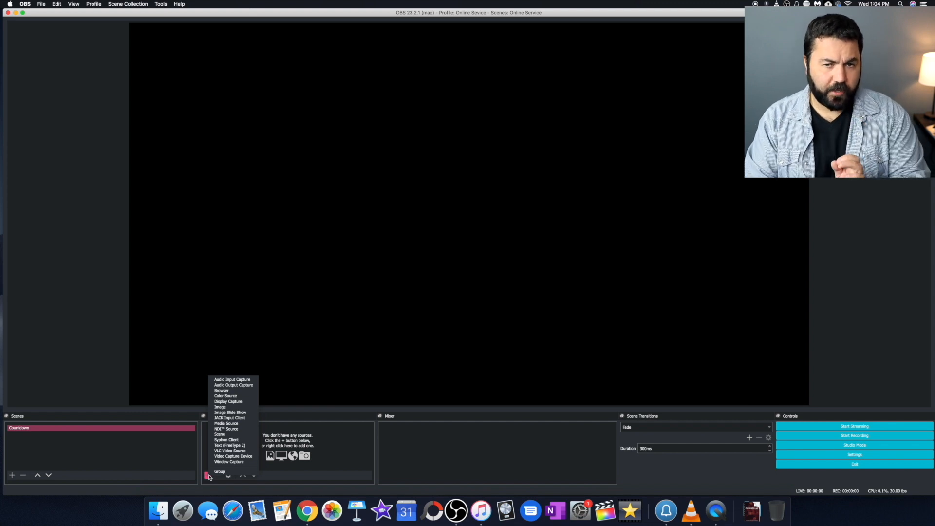
{"action": "left_click", "coordinate": [209, 476]}
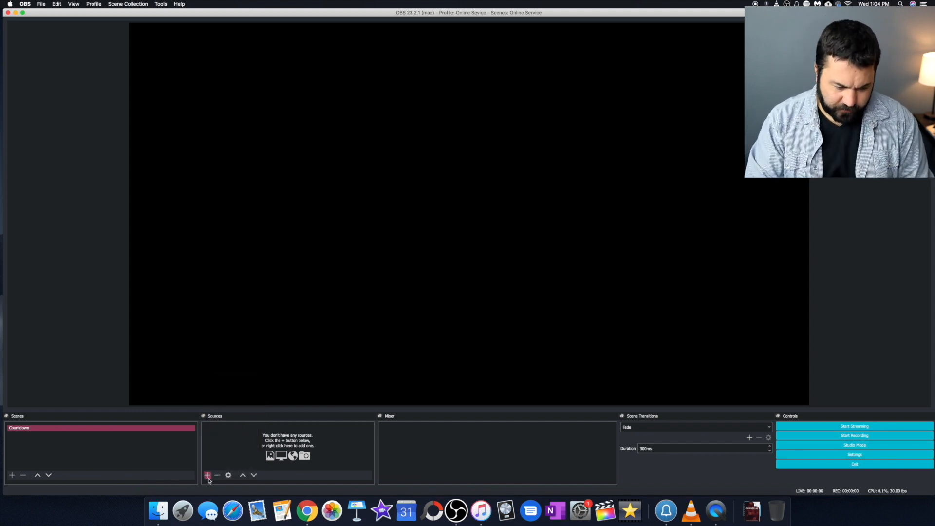
{"action": "left_click", "coordinate": [208, 475]}
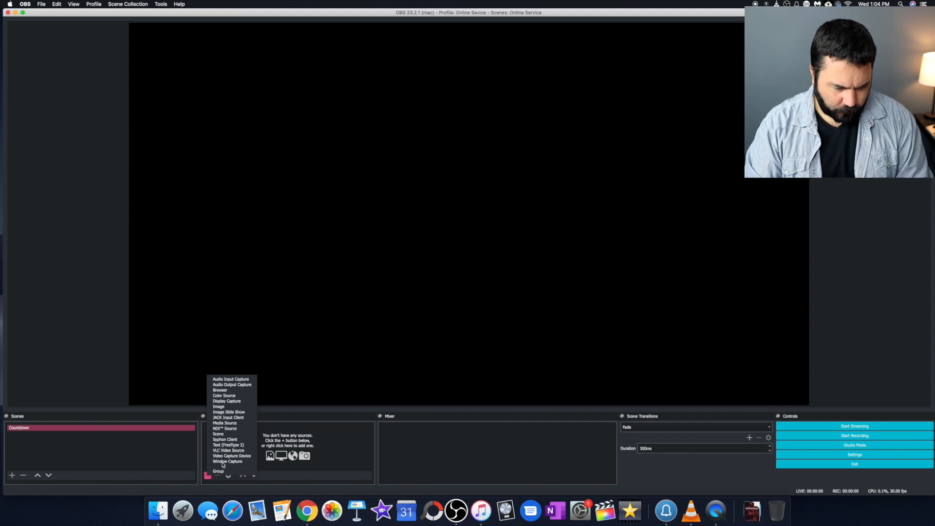
{"action": "left_click", "coordinate": [248, 447]}
{"action": "left_click", "coordinate": [462, 41]}
{"action": "left_click_drag", "start_coordinate": [462, 40], "coordinate": [413, 41]}
{"action": "type", "text": "Countdown"}
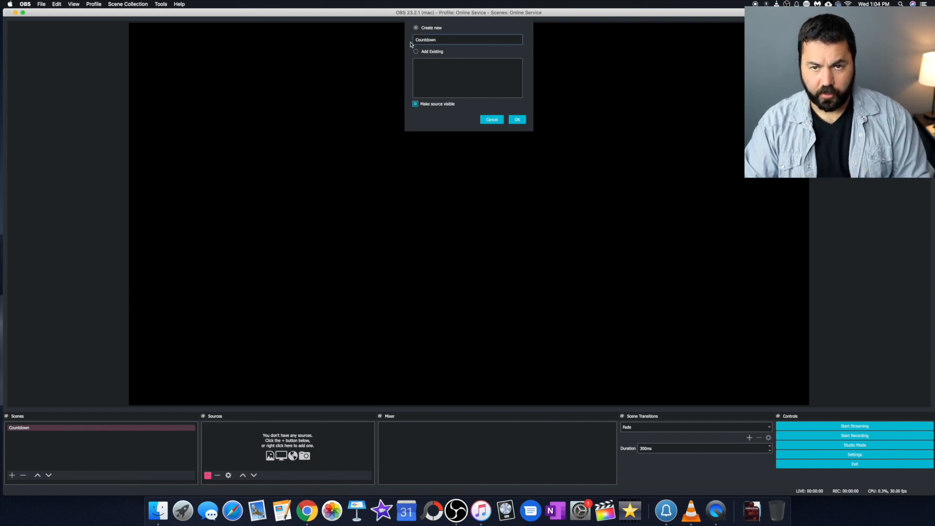
{"action": "left_click", "coordinate": [511, 120]}
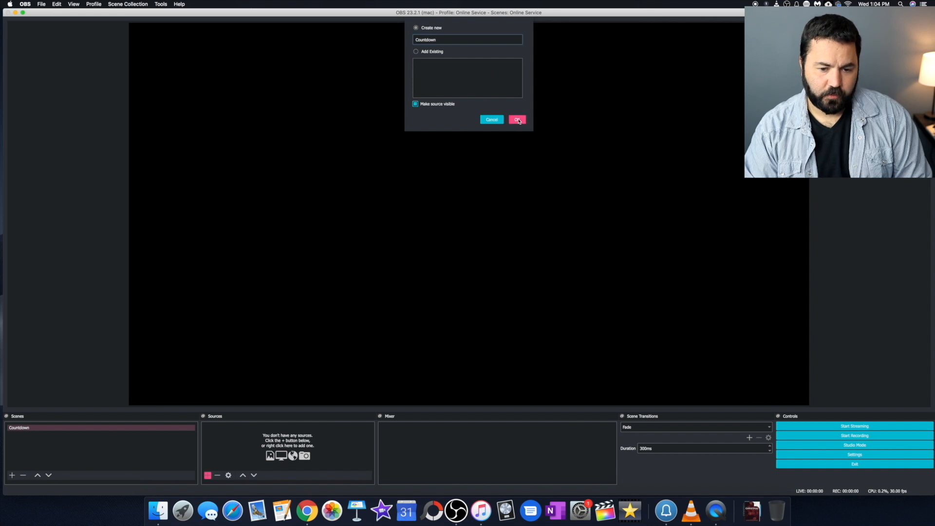
Name the new text source Countdown timer, create it, and enter "timer" as its placeholder text.
{"action": "left_click", "coordinate": [497, 82]}
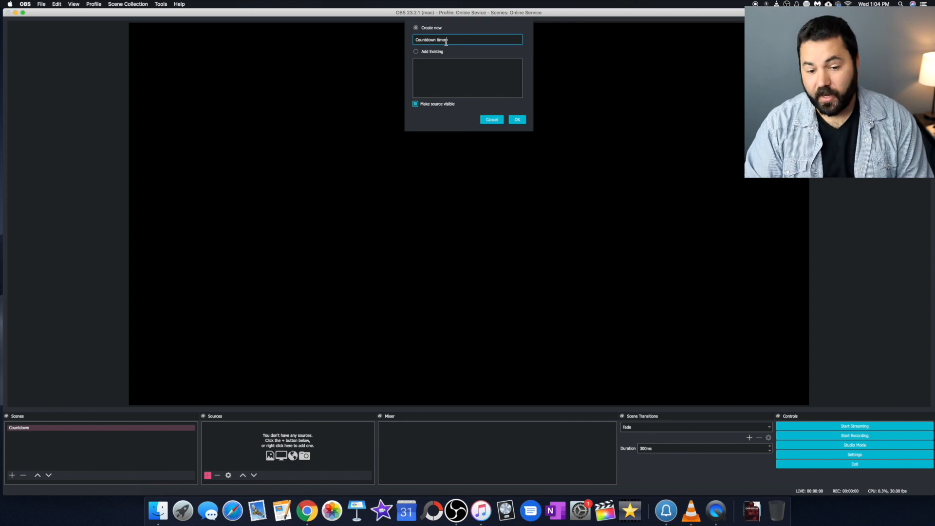
{"action": "left_click", "coordinate": [515, 119]}
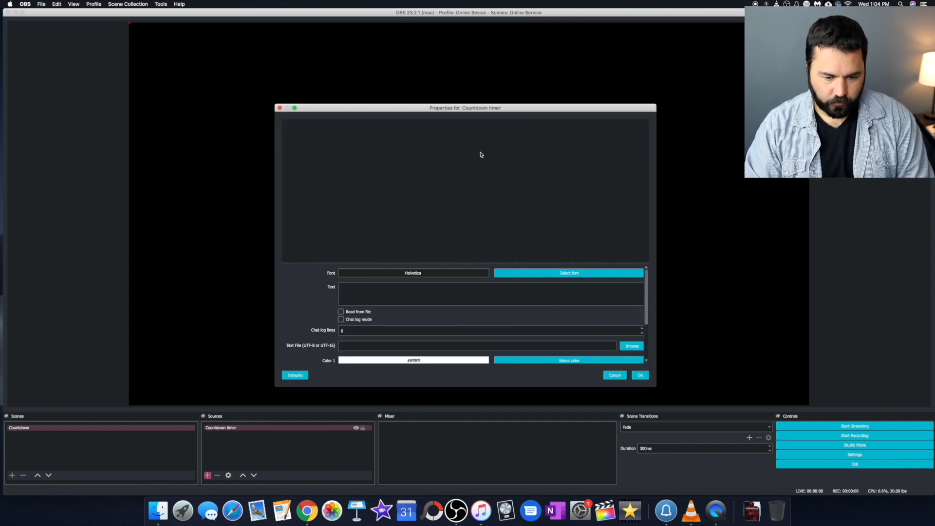
{"action": "left_click", "coordinate": [375, 234]}
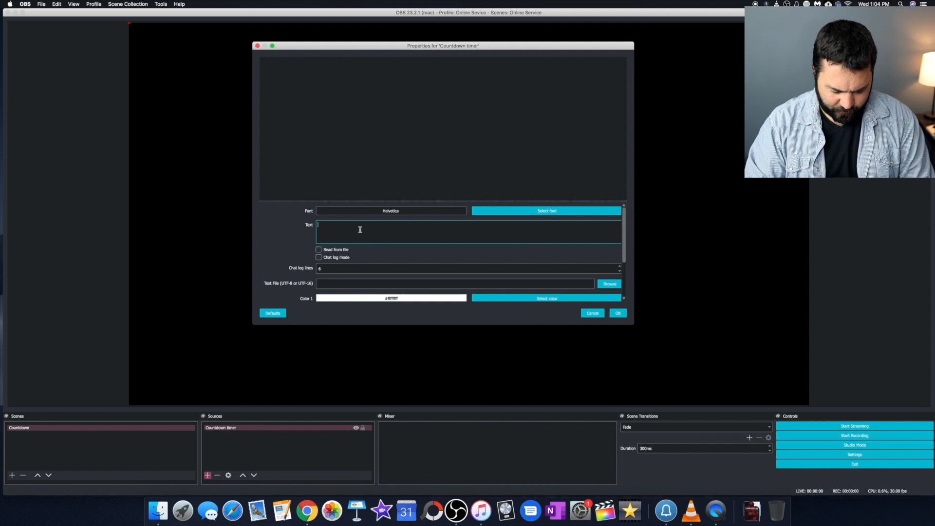
{"action": "type", "text": "timer"}
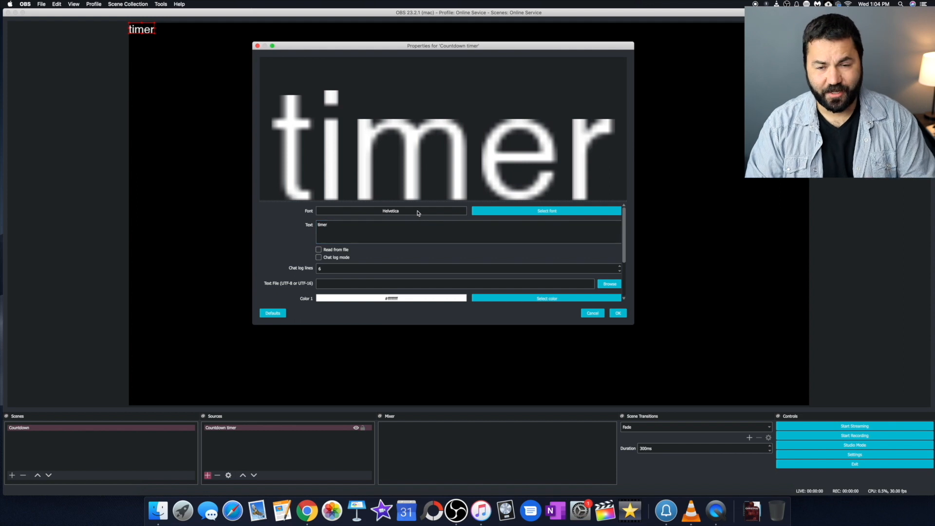
Set the Countdown timer text's font to Menlo Regular at size 144.
{"action": "left_click", "coordinate": [503, 215]}
{"action": "scroll", "coordinate": [399, 151], "scroll_direction": "down", "scroll_amount": 2}
{"action": "scroll", "coordinate": [399, 150], "scroll_direction": "down", "scroll_amount": 8}
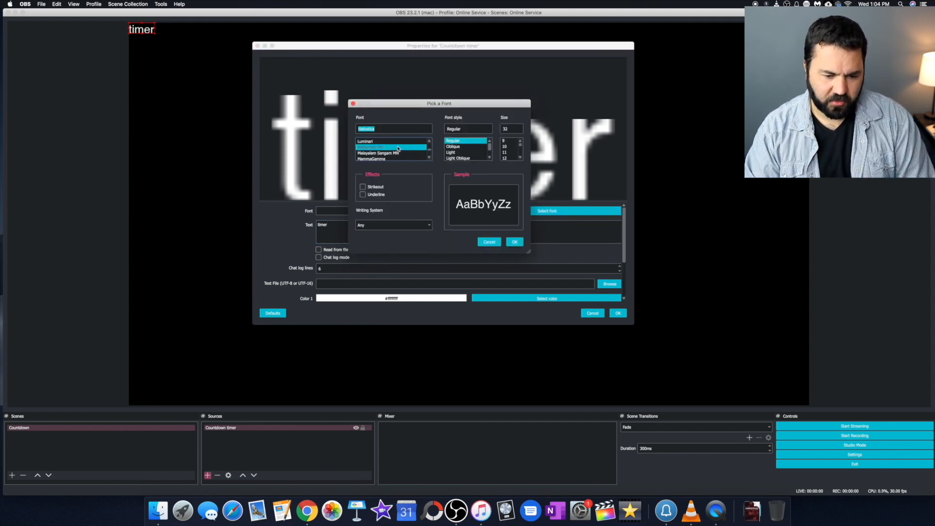
{"action": "left_click", "coordinate": [402, 142]}
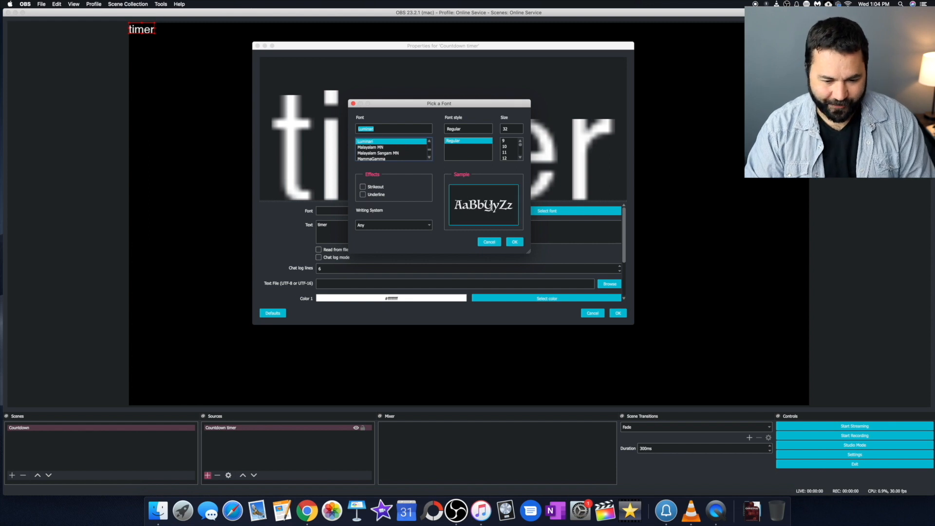
{"action": "scroll", "coordinate": [506, 152], "scroll_direction": "down", "scroll_amount": 5}
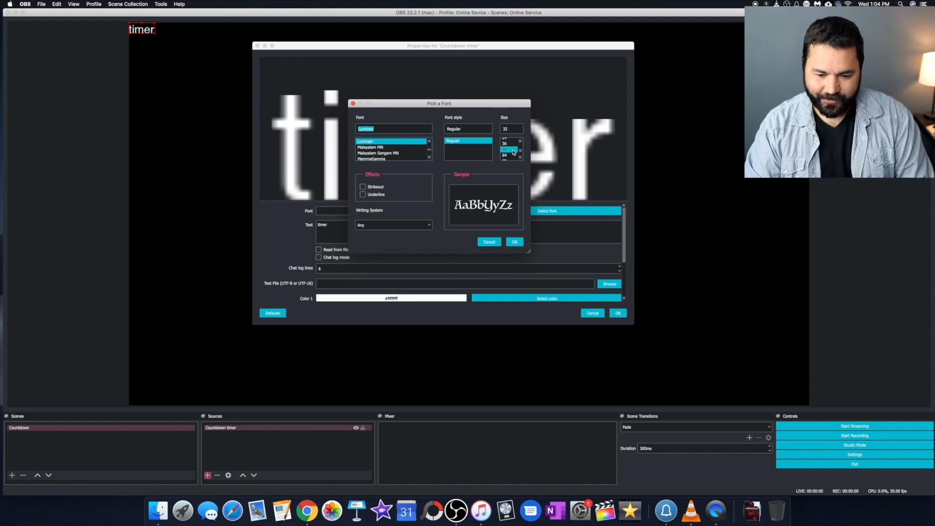
{"action": "left_click", "coordinate": [514, 152]}
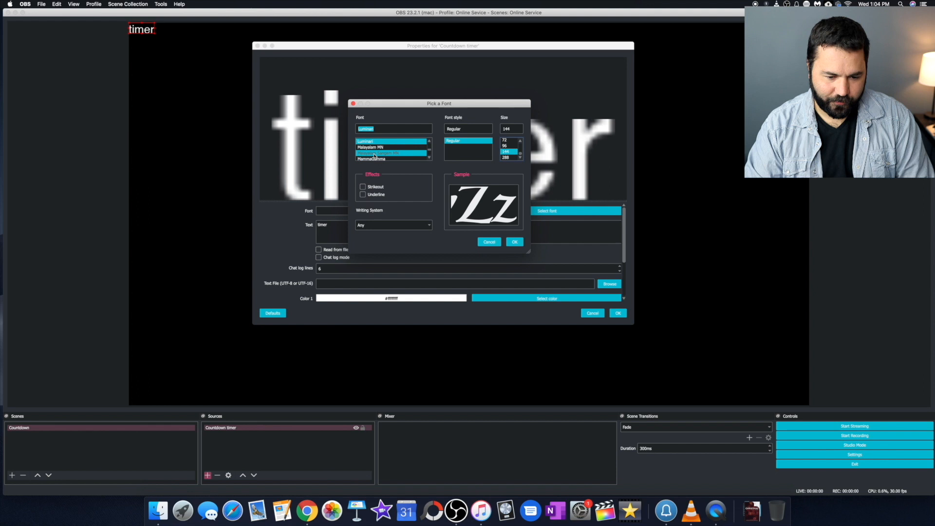
{"action": "scroll", "coordinate": [392, 152], "scroll_direction": "down", "scroll_amount": 1}
{"action": "left_click", "coordinate": [403, 151]}
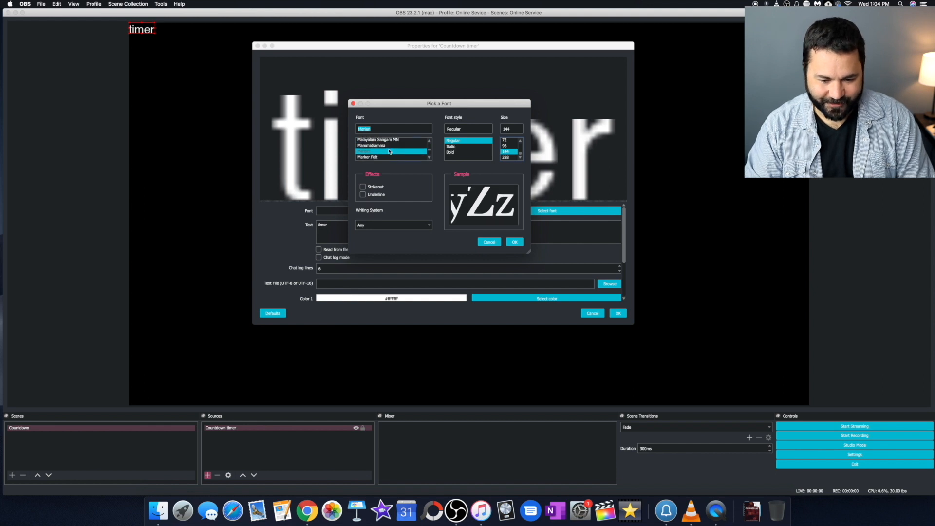
{"action": "scroll", "coordinate": [404, 152], "scroll_direction": "down", "scroll_amount": 1}
{"action": "left_click", "coordinate": [399, 153]}
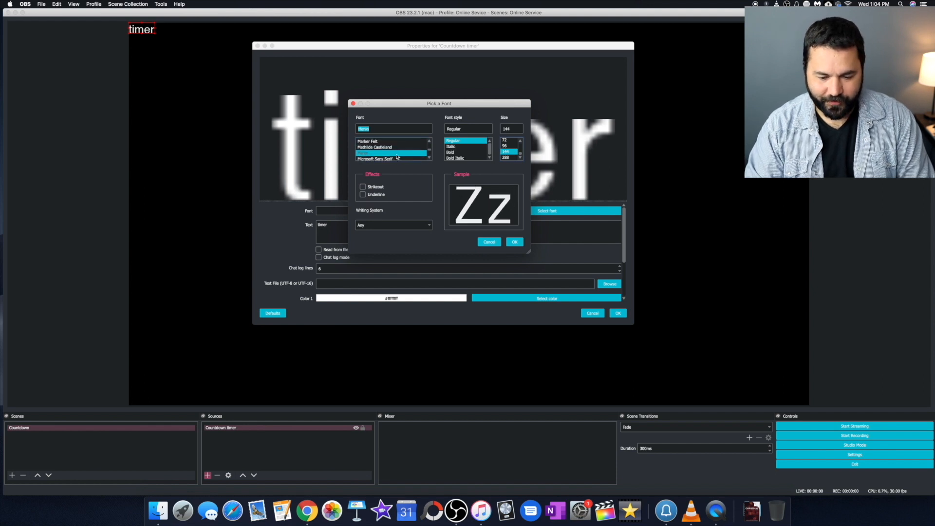
{"action": "left_click", "coordinate": [514, 242]}
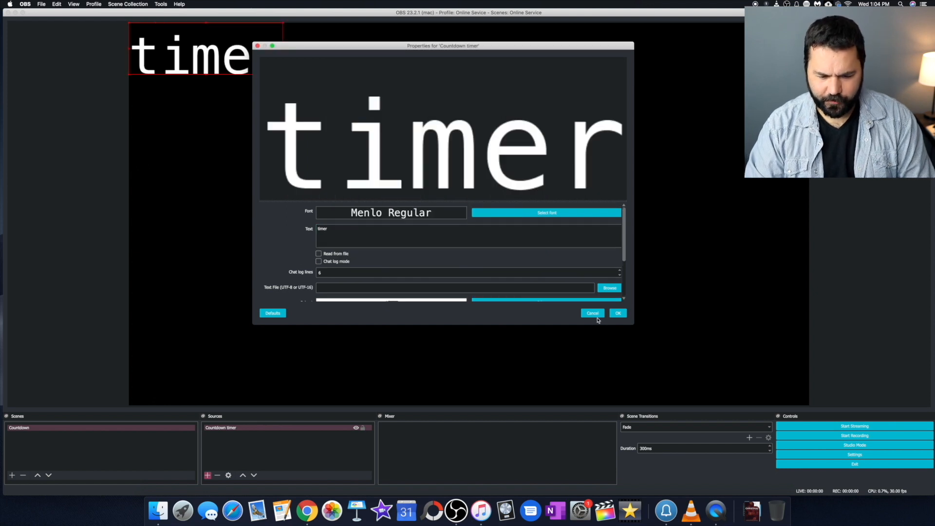
Accept the Countdown timer's properties and move the text to about the middle of the canvas.
{"action": "scroll", "coordinate": [609, 292], "scroll_direction": "down", "scroll_amount": 3}
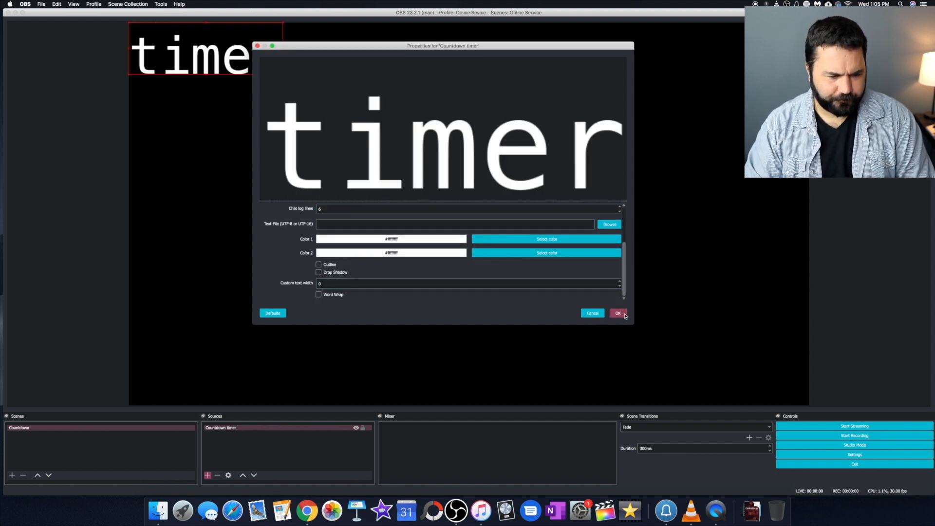
{"action": "left_click", "coordinate": [618, 313]}
{"action": "left_click_drag", "start_coordinate": [271, 62], "coordinate": [507, 207]}
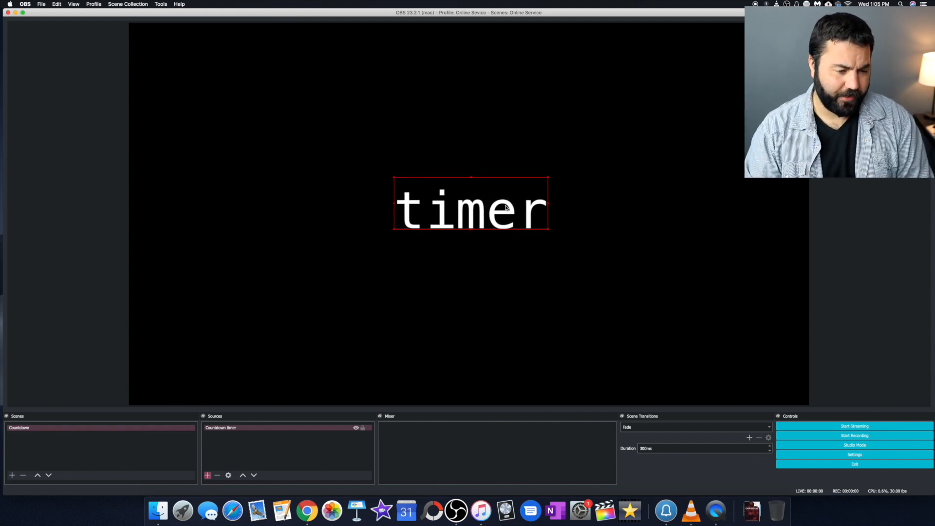
Open the script manager and remove the already loaded countdown.lua script.
{"action": "left_click", "coordinate": [161, 5]}
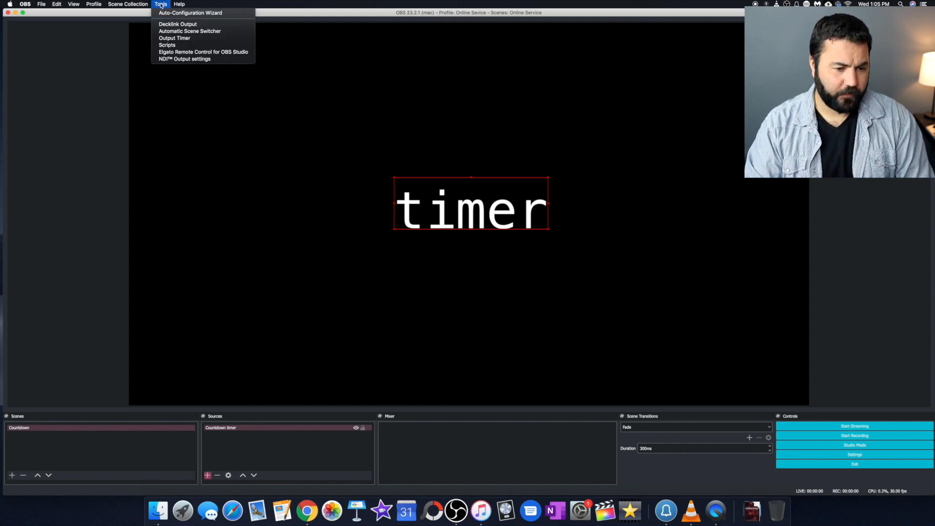
{"action": "left_click", "coordinate": [196, 47]}
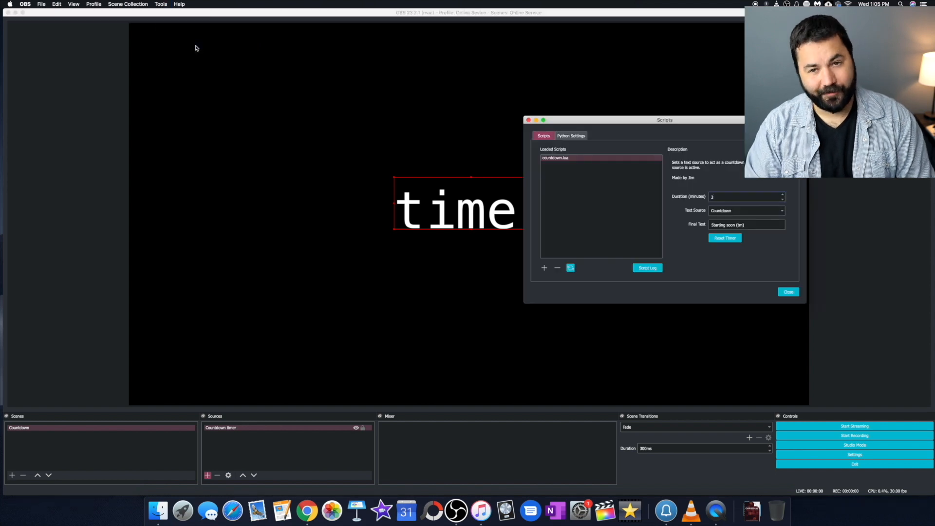
{"action": "left_click_drag", "start_coordinate": [679, 116], "coordinate": [689, 39]}
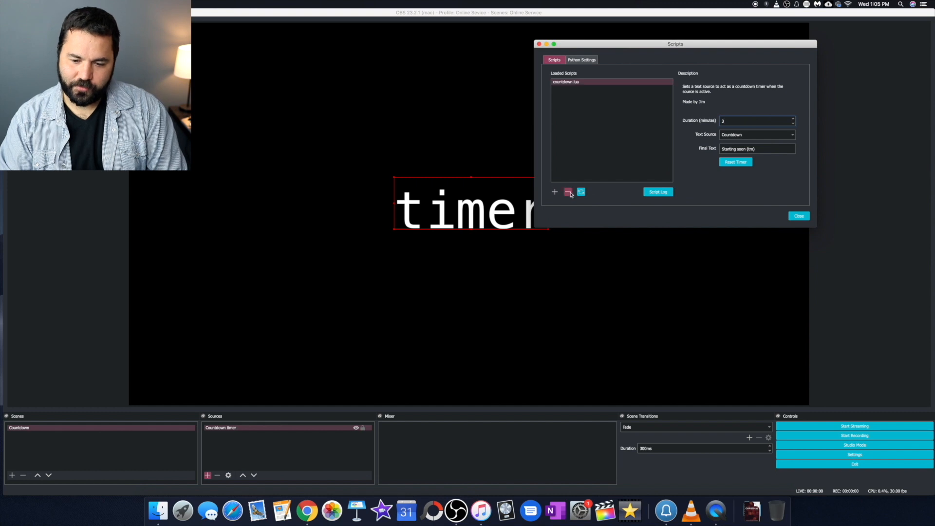
{"action": "left_click", "coordinate": [568, 192]}
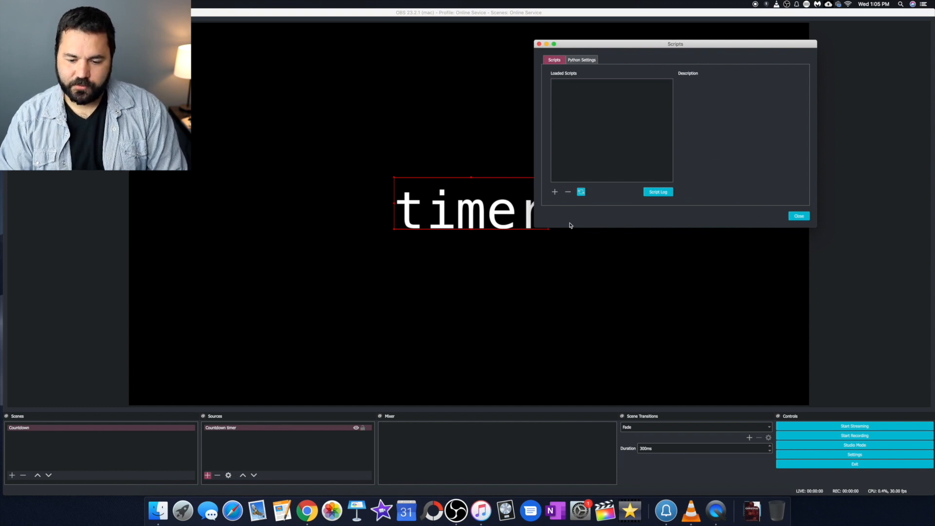
Load the countdown.lua script from the scripts folder and select it to show its options.
{"action": "left_click", "coordinate": [555, 192]}
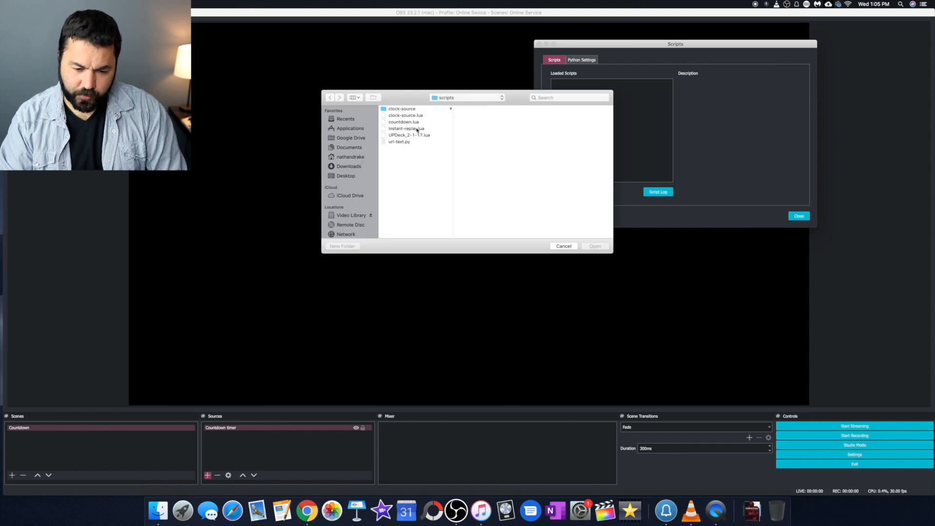
{"action": "left_click", "coordinate": [402, 123]}
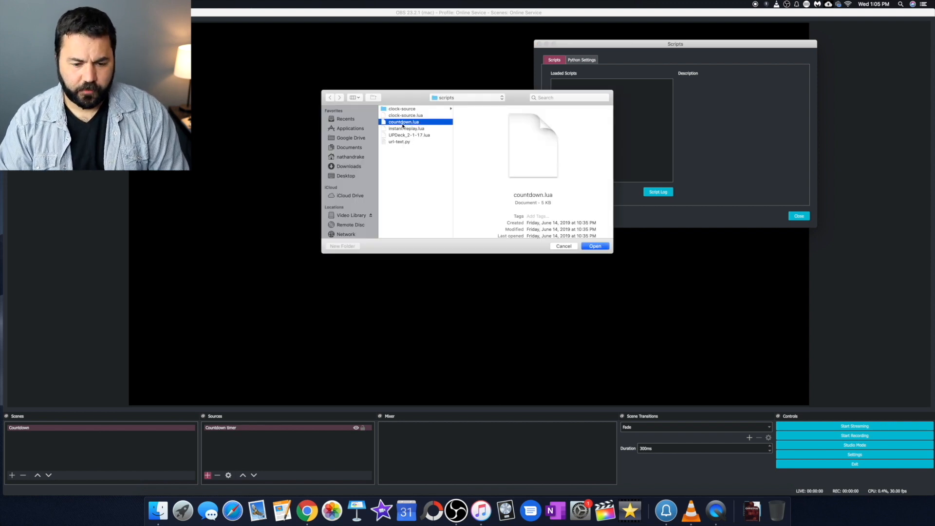
{"action": "left_click", "coordinate": [598, 246]}
{"action": "left_click", "coordinate": [582, 84]}
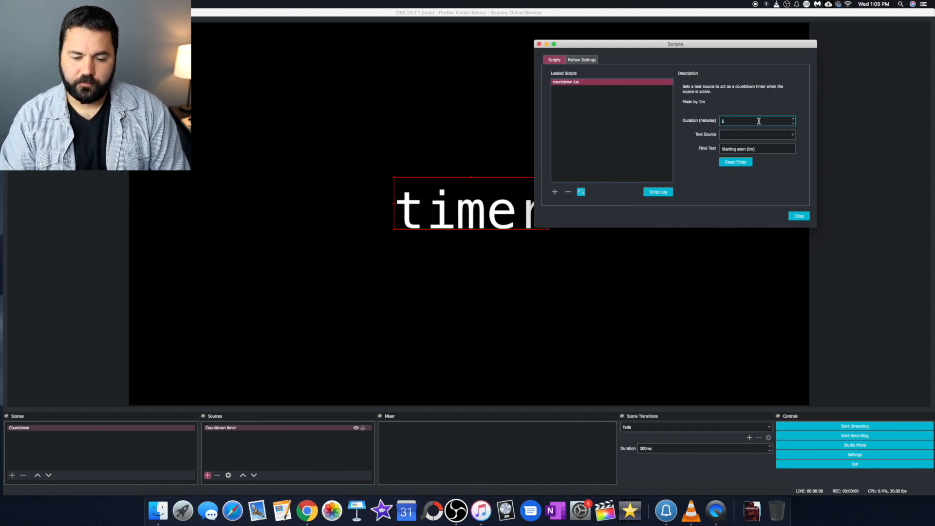
Set the countdown script's duration to 5 minutes and its text source to Countdown timer.
{"action": "left_click", "coordinate": [754, 123]}
{"action": "left_click", "coordinate": [793, 119]}
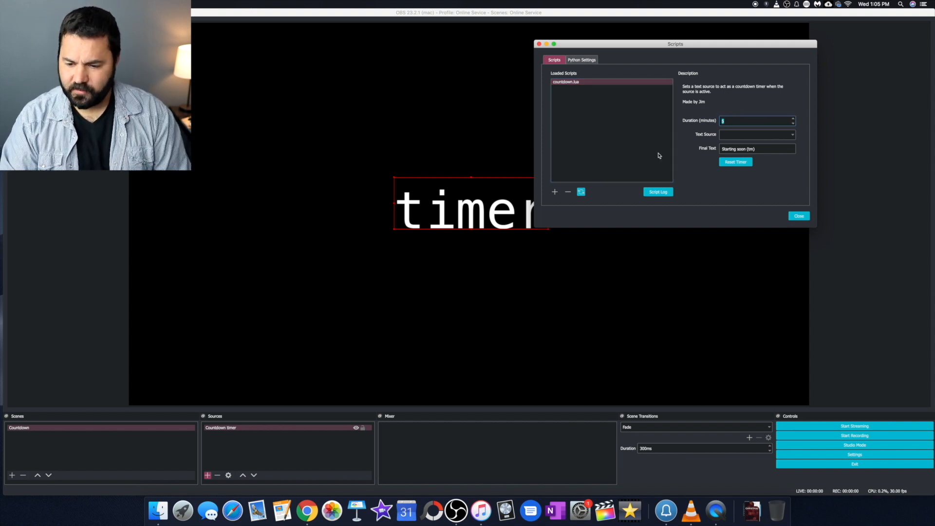
{"action": "left_click", "coordinate": [793, 136]}
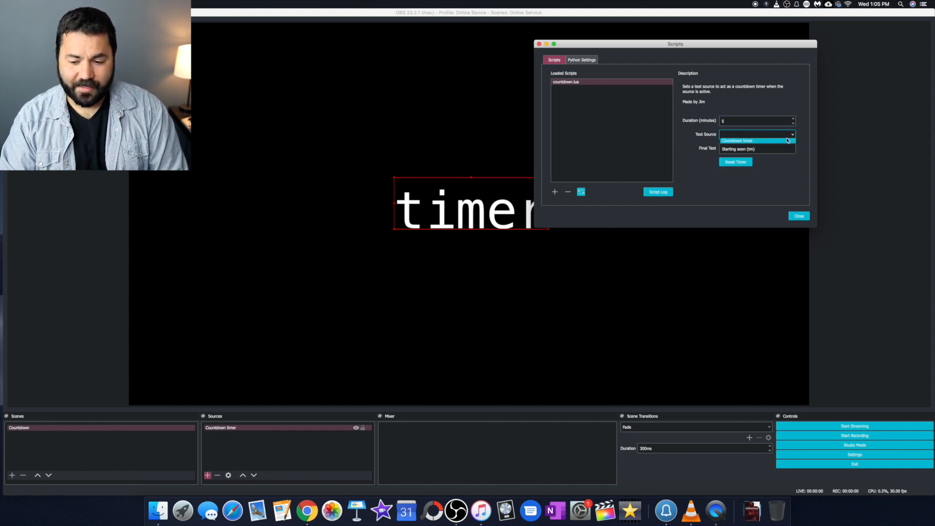
{"action": "left_click", "coordinate": [754, 141]}
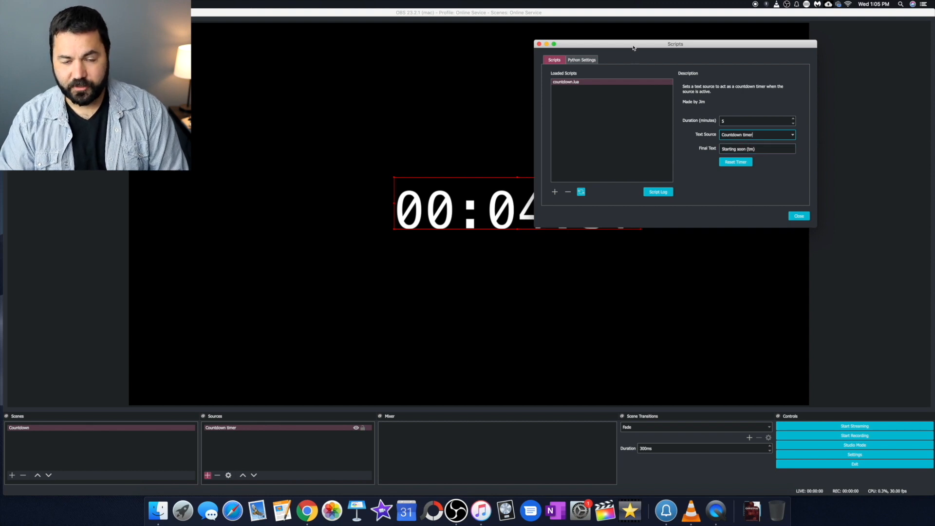
{"action": "left_click_drag", "start_coordinate": [634, 45], "coordinate": [701, 42]}
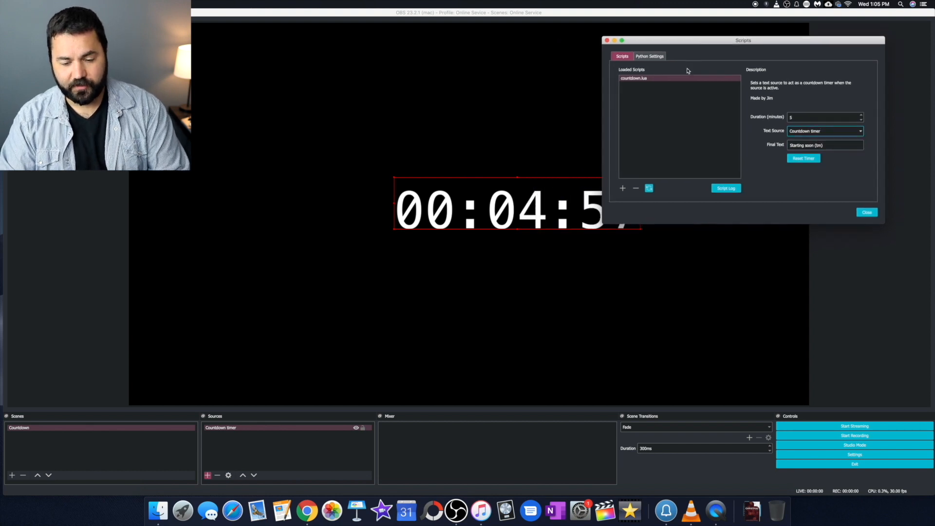
Shorten the countdown script's final text to "Starting soon" and close the script manager.
{"action": "triple_click", "coordinate": [823, 146]}
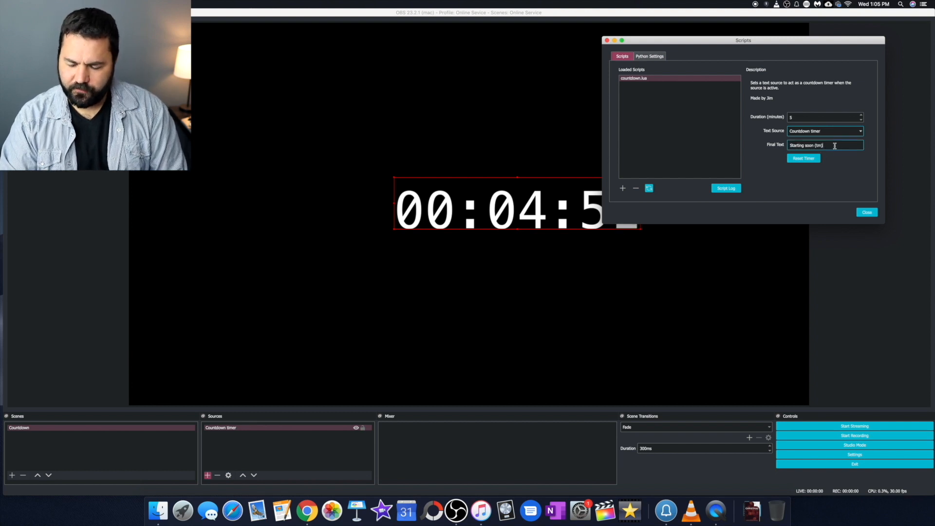
{"action": "key", "text": "BackSpace"}
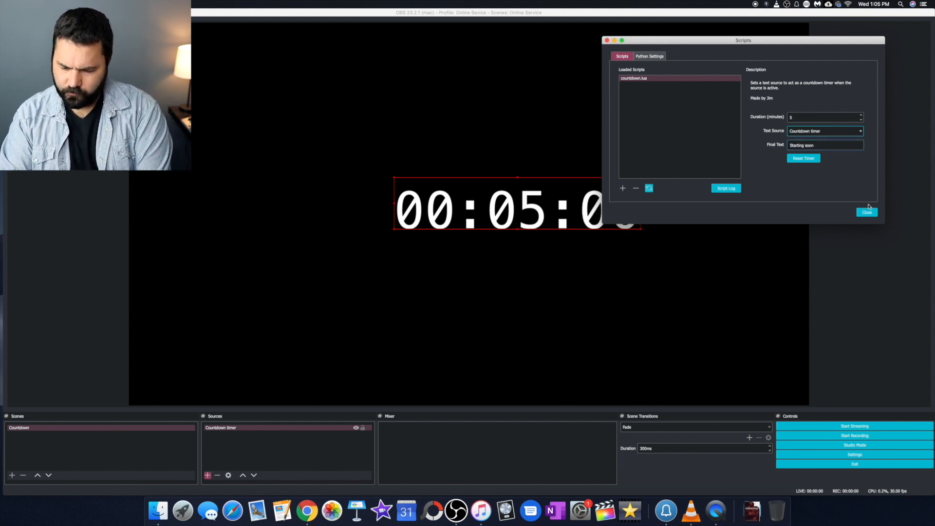
{"action": "left_click", "coordinate": [867, 212]}
Reposition the running countdown timer so it sits centred on the canvas.
{"action": "left_click_drag", "start_coordinate": [550, 215], "coordinate": [473, 230]}
{"action": "left_click_drag", "start_coordinate": [331, 197], "coordinate": [354, 199]}
{"action": "left_click", "coordinate": [264, 430]}
{"action": "double_click", "coordinate": [264, 429]}
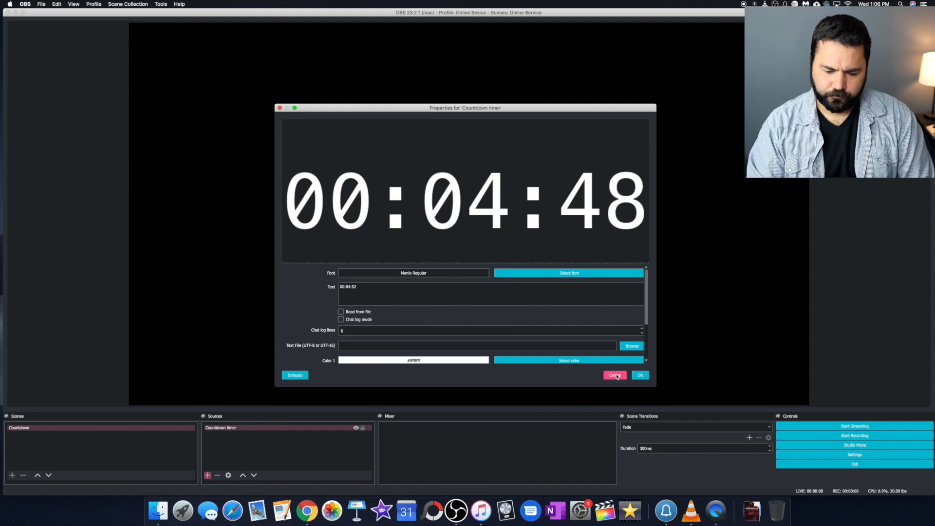
{"action": "left_click", "coordinate": [613, 375]}
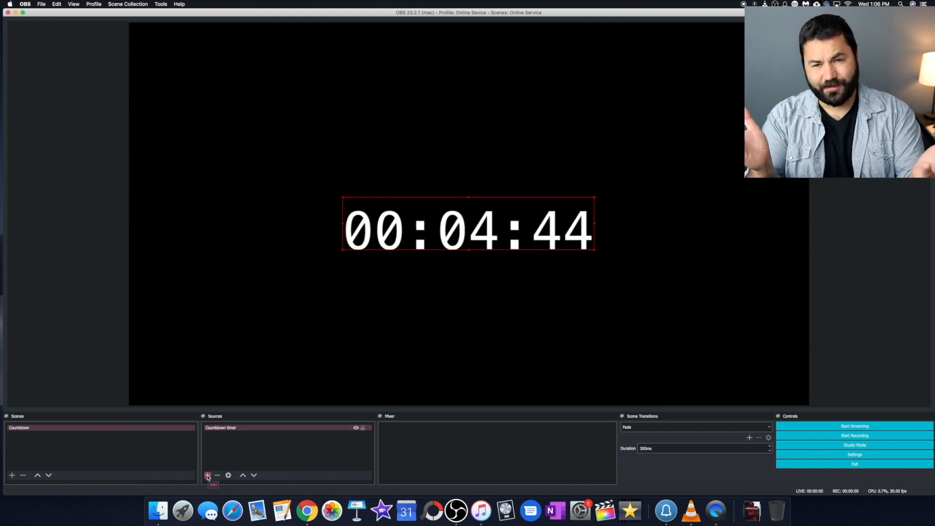
Add a new visible Text (FreeType 2) source named begins to the Countdown scene.
{"action": "left_click", "coordinate": [208, 476]}
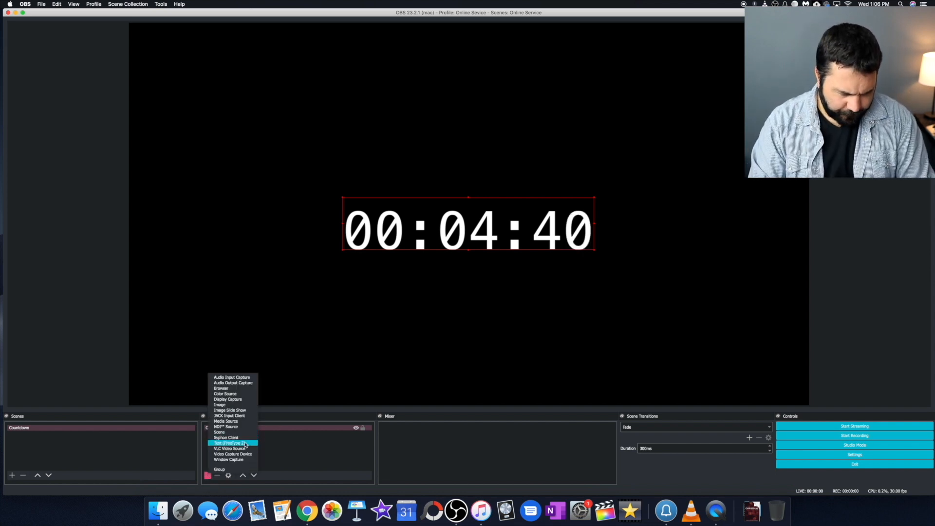
{"action": "left_click", "coordinate": [228, 443]}
{"action": "left_click_drag", "start_coordinate": [462, 40], "coordinate": [409, 42]}
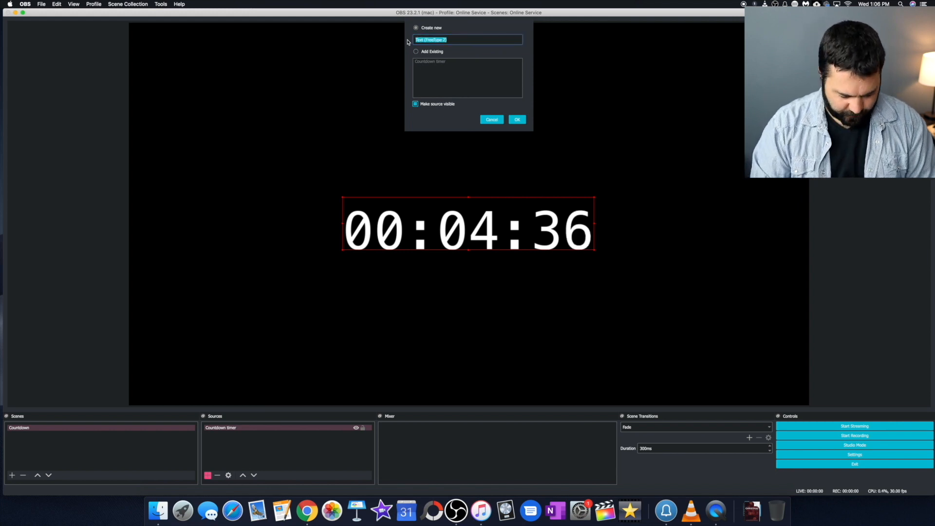
{"action": "type", "text": "begins"}
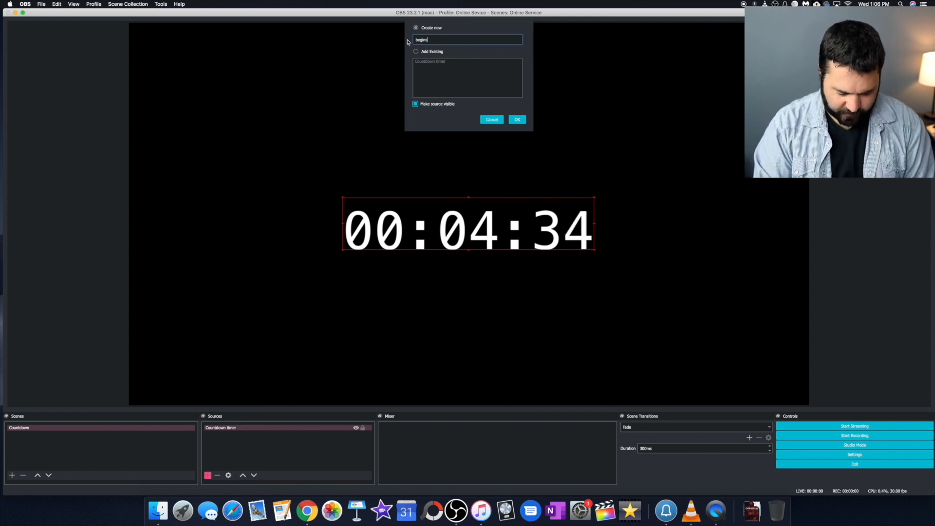
{"action": "left_click", "coordinate": [517, 119]}
Enter "WORSHIP BEGINS IN" as the text of the begins source.
{"action": "left_click", "coordinate": [423, 290]}
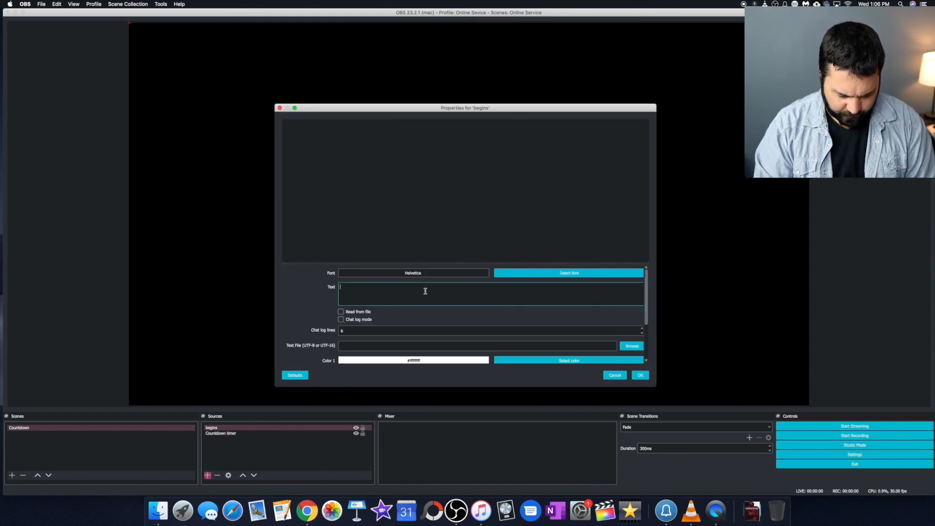
{"action": "type", "text": "WORSHIP"}
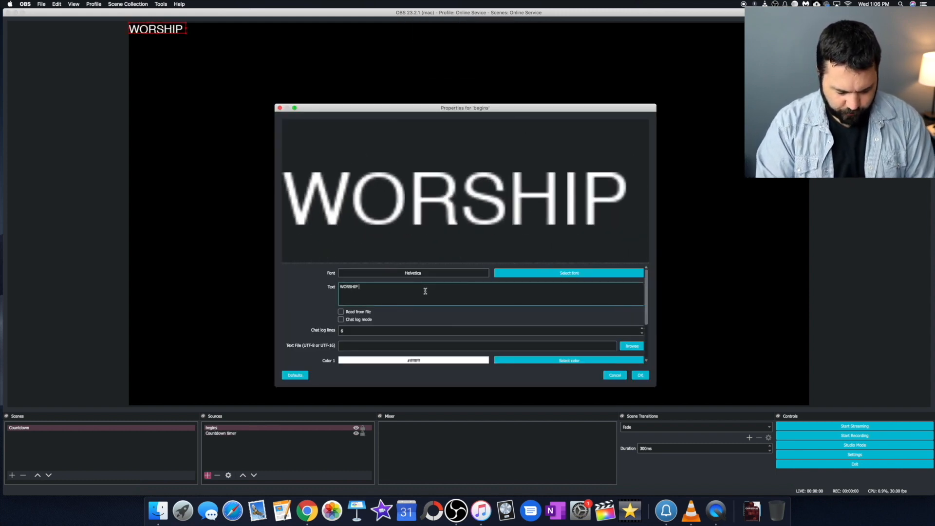
{"action": "type", "text": " BEGINS IN"}
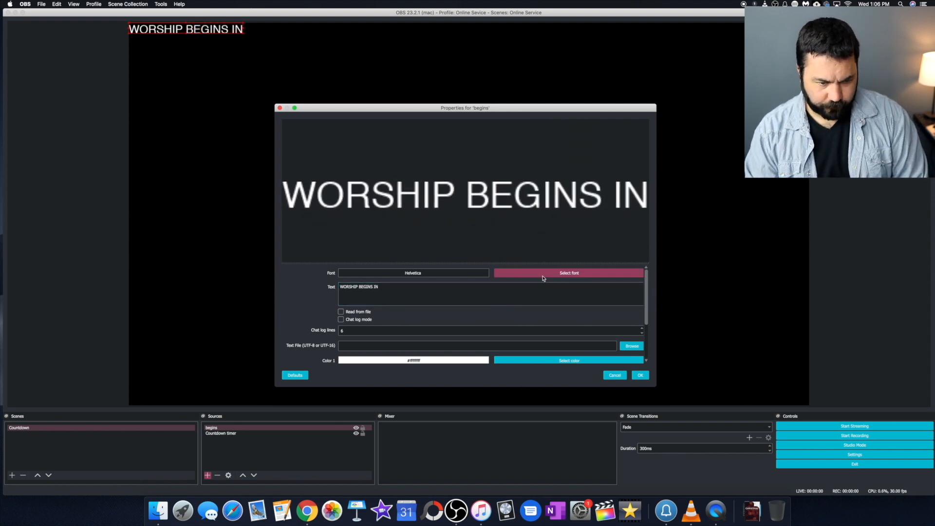
Set the begins heading's font size to 144 and accept the source's properties.
{"action": "left_click", "coordinate": [544, 275]}
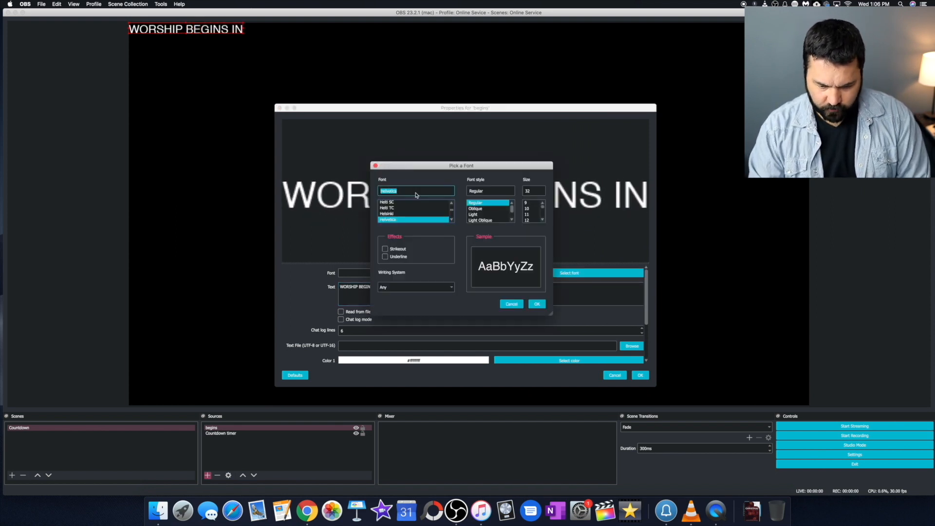
{"action": "scroll", "coordinate": [535, 220], "scroll_direction": "down", "scroll_amount": 3}
{"action": "left_click", "coordinate": [535, 214]}
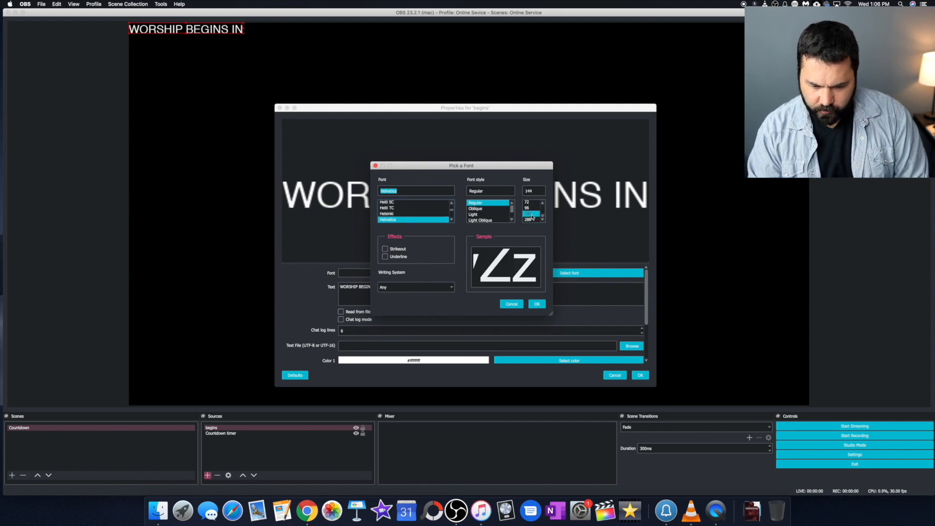
{"action": "left_click", "coordinate": [536, 304]}
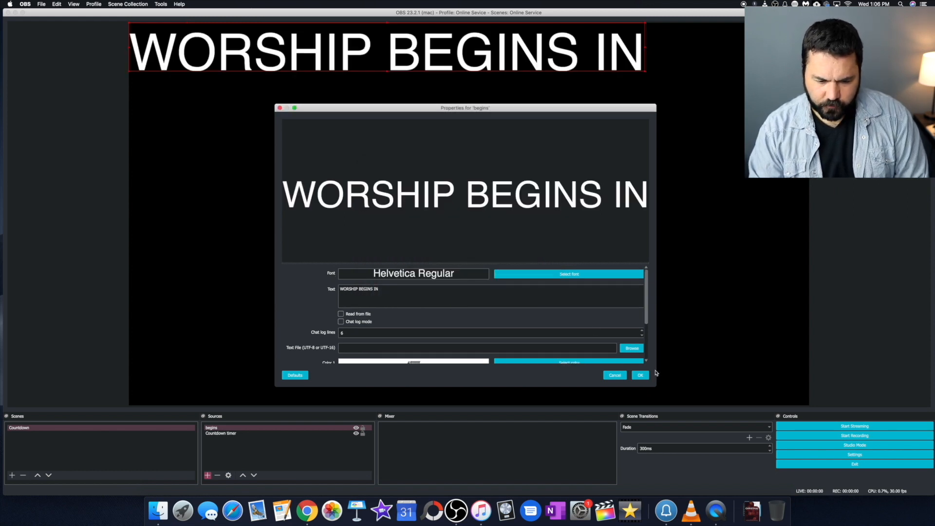
{"action": "left_click", "coordinate": [639, 375]}
Arrange the heading and the countdown timer around the middle of the canvas, with the heading directly above the timer.
{"action": "left_click_drag", "start_coordinate": [416, 53], "coordinate": [502, 172]}
{"action": "left_click_drag", "start_coordinate": [473, 218], "coordinate": [459, 242]}
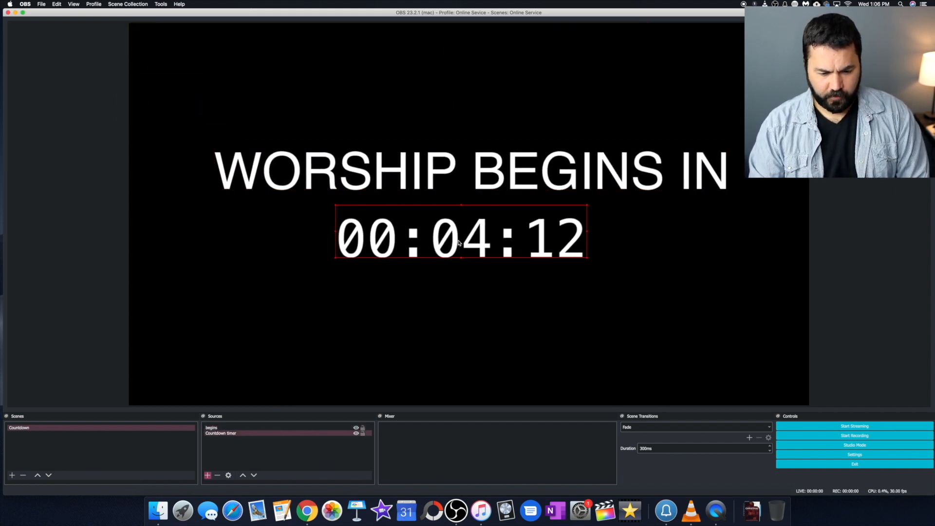
{"action": "left_click_drag", "start_coordinate": [487, 181], "coordinate": [488, 186]}
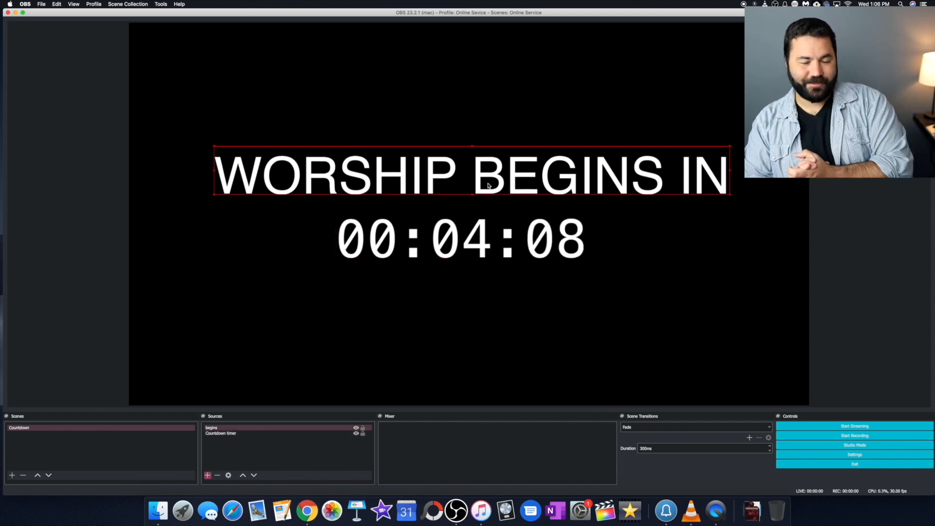
{"action": "left_click", "coordinate": [253, 261]}
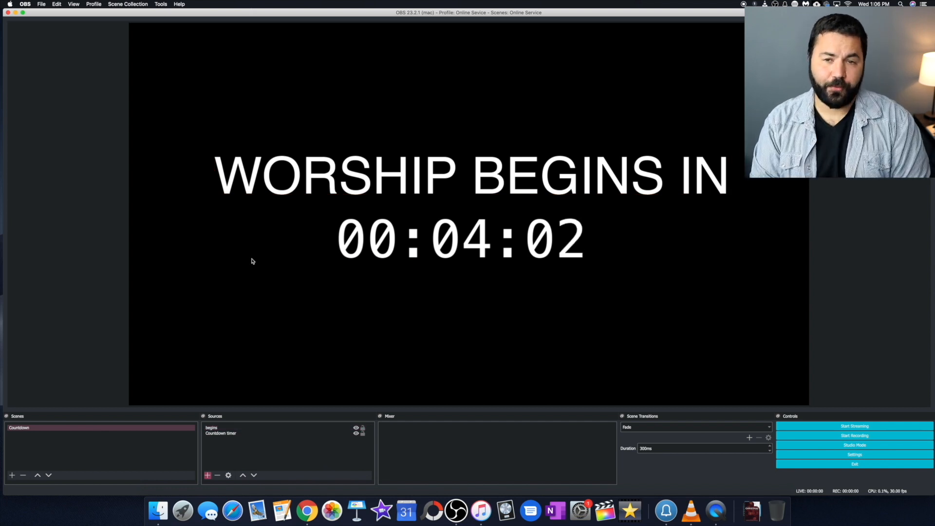
Add a new visible Image source named background to the Countdown scene.
{"action": "left_click", "coordinate": [207, 474]}
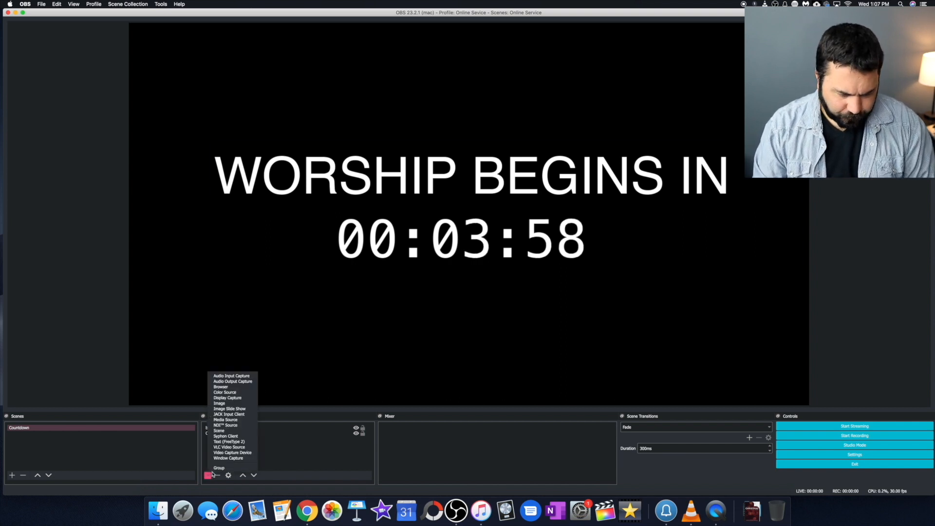
{"action": "left_click", "coordinate": [209, 477]}
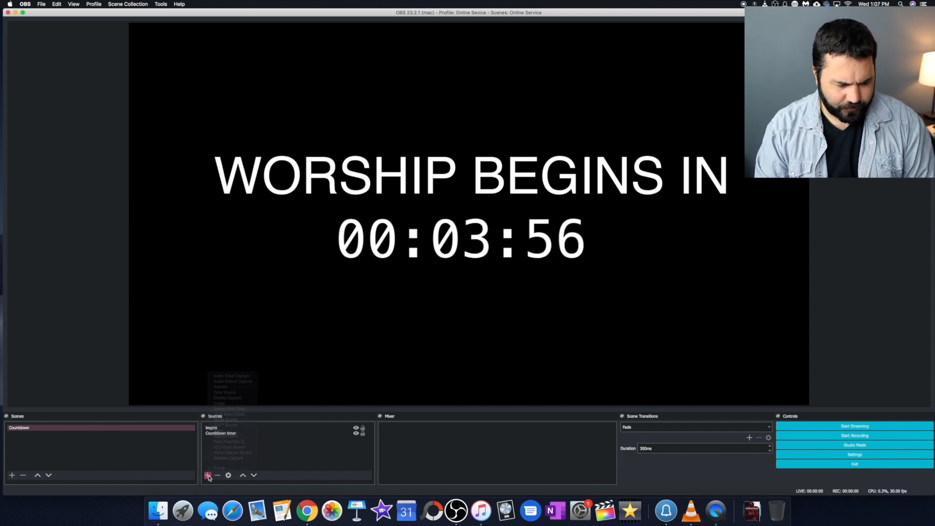
{"action": "left_click", "coordinate": [207, 475]}
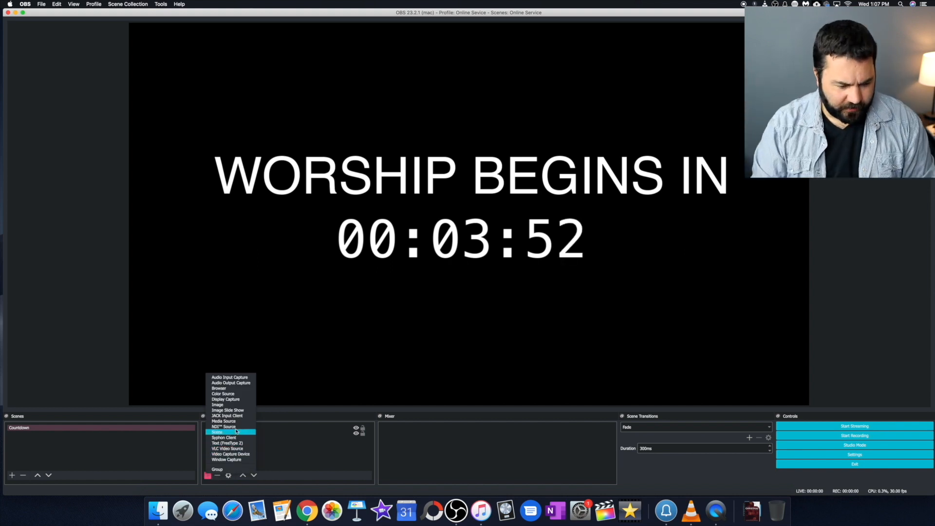
{"action": "left_click", "coordinate": [241, 405]}
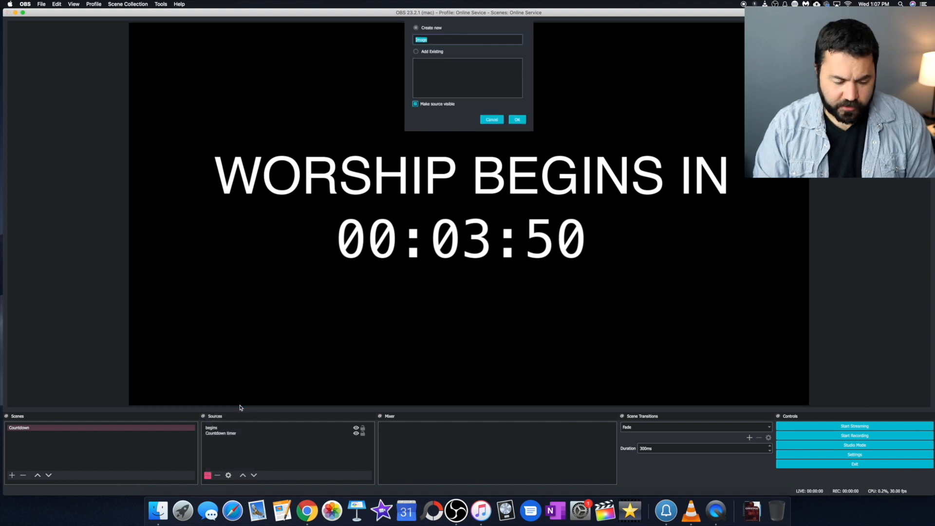
{"action": "type", "text": "back"}
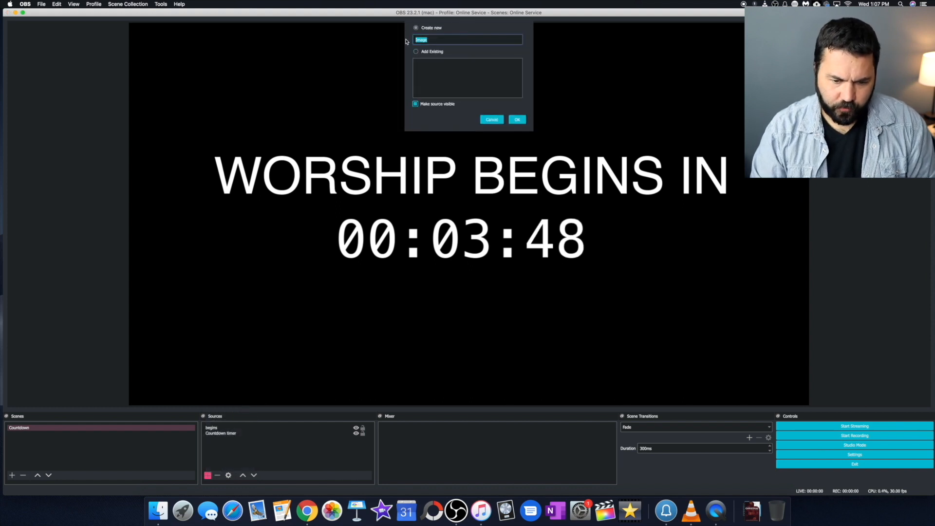
{"action": "type", "text": "ground"}
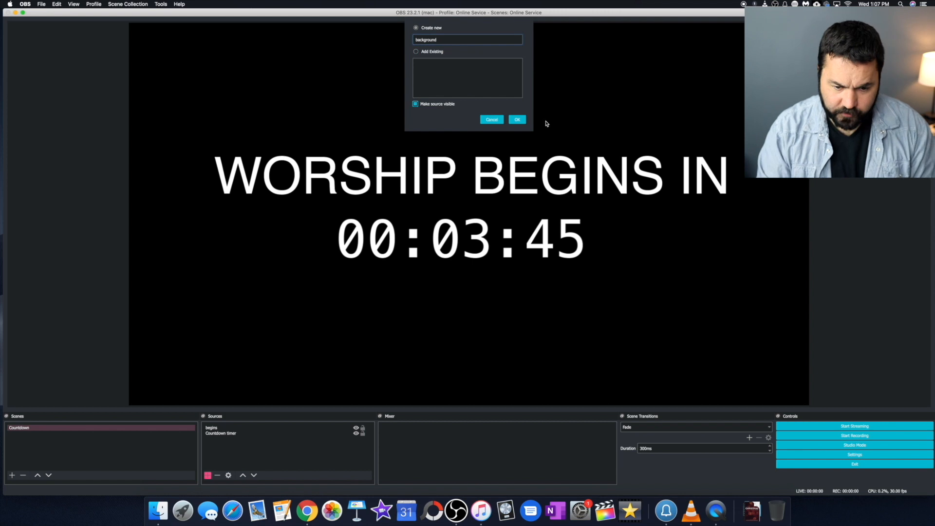
{"action": "left_click", "coordinate": [517, 119]}
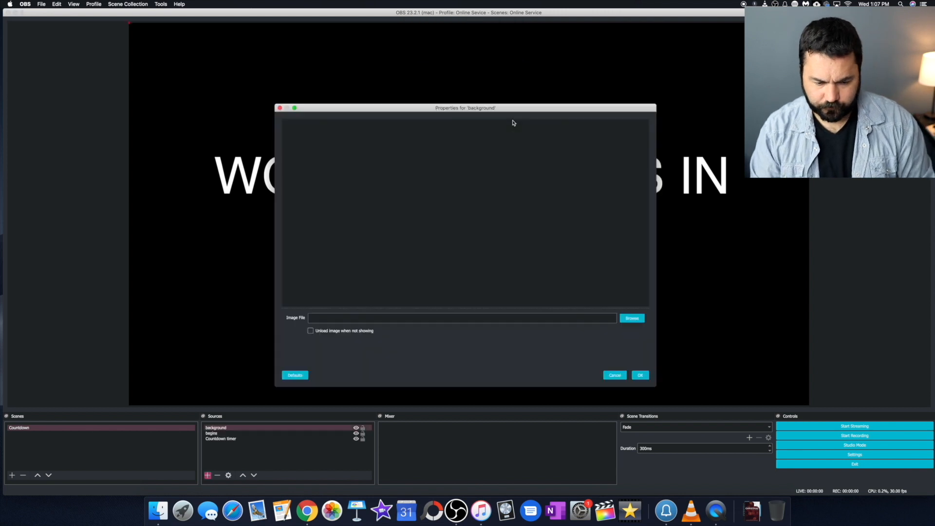
Load IMG_4877.JPG from the desktop's GIY pics folder as the background source's image file.
{"action": "left_click", "coordinate": [632, 319]}
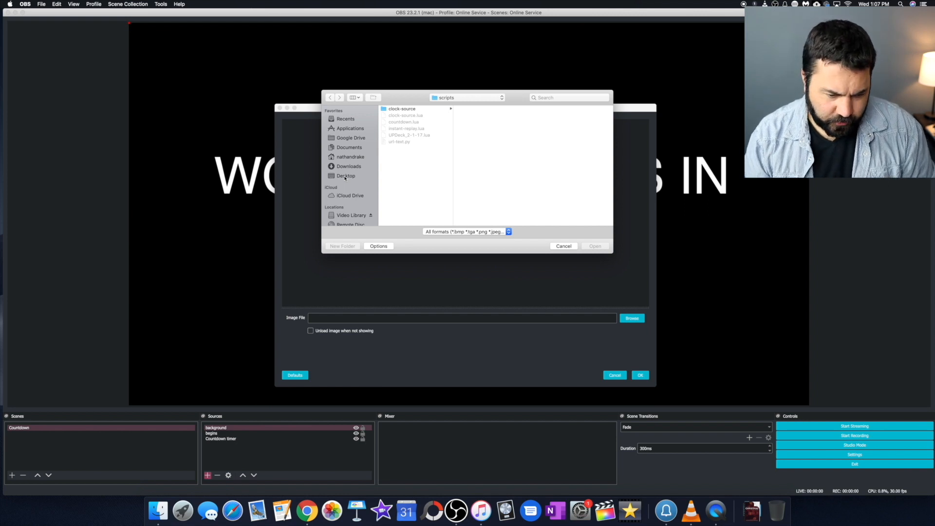
{"action": "left_click", "coordinate": [345, 177]}
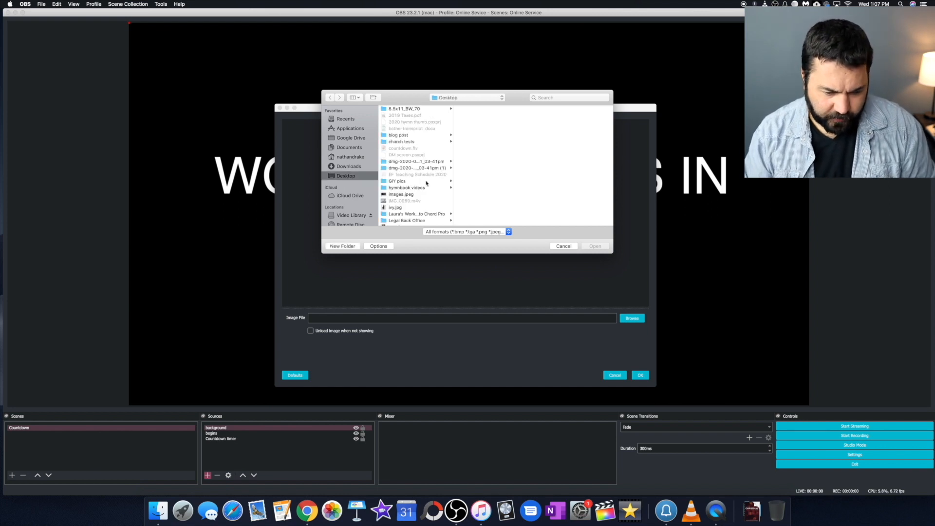
{"action": "left_click", "coordinate": [397, 181]}
{"action": "left_click", "coordinate": [476, 148]}
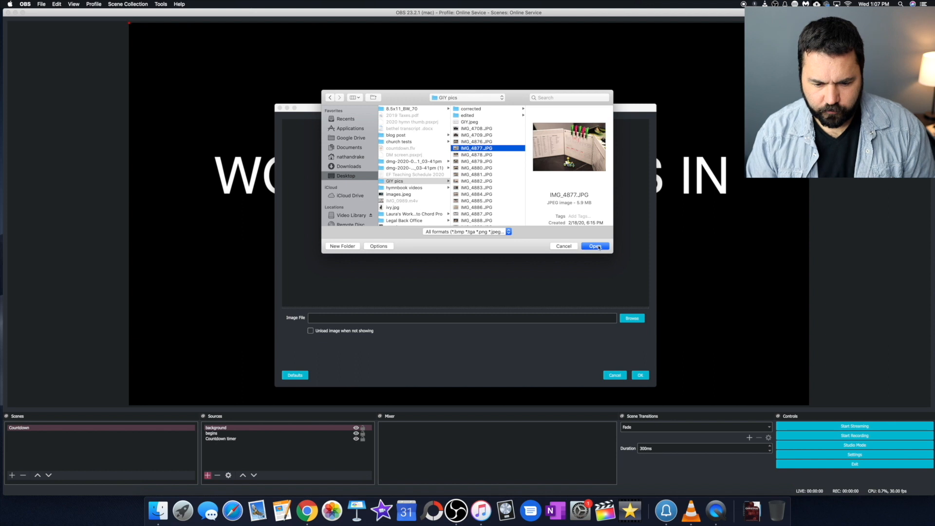
{"action": "left_click", "coordinate": [599, 247]}
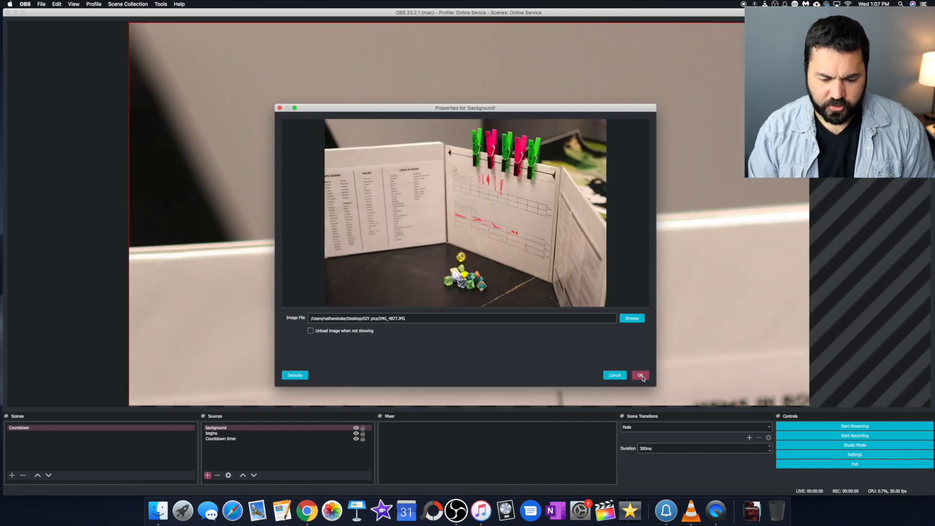
{"action": "left_click", "coordinate": [641, 375]}
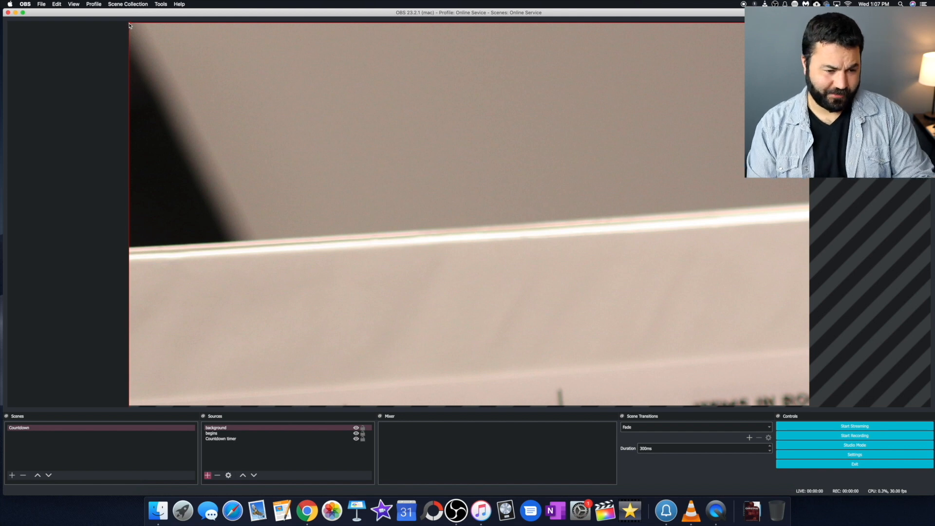
Shrink and reposition the oversized background photo so it fills the canvas.
{"action": "left_click_drag", "start_coordinate": [129, 25], "coordinate": [233, 88]}
{"action": "left_click_drag", "start_coordinate": [153, 59], "coordinate": [220, 77]}
{"action": "left_click_drag", "start_coordinate": [554, 306], "coordinate": [816, 431]}
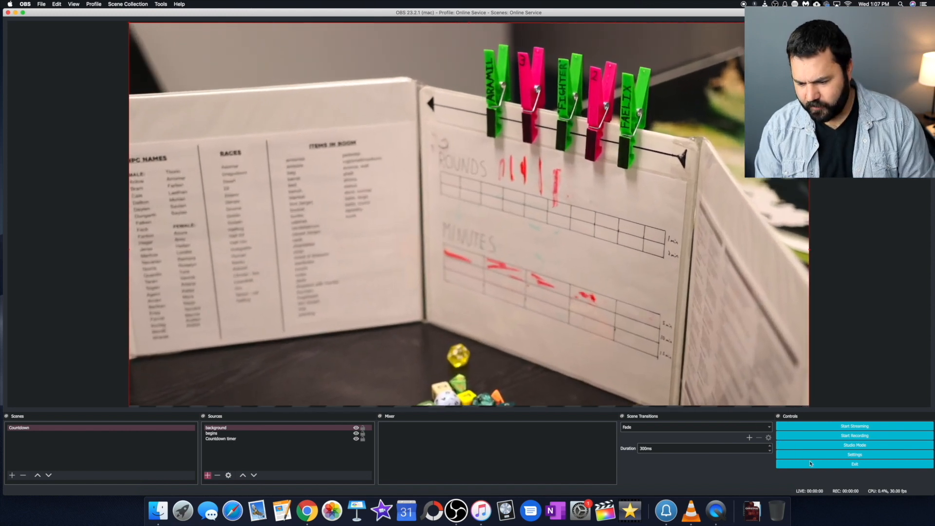
Move the background source beneath the begins and Countdown timer sources in the stacking order.
{"action": "left_click", "coordinate": [261, 433]}
{"action": "left_click", "coordinate": [264, 428]}
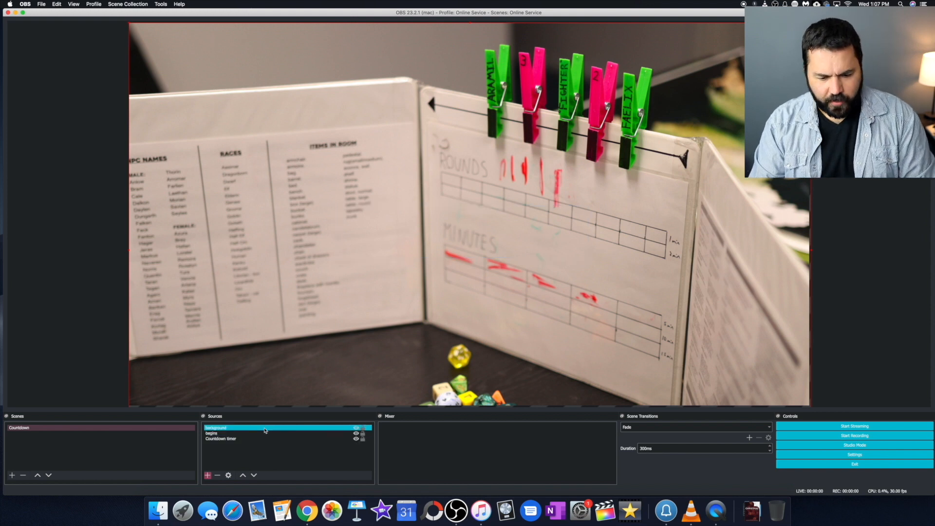
{"action": "left_click", "coordinate": [245, 432]}
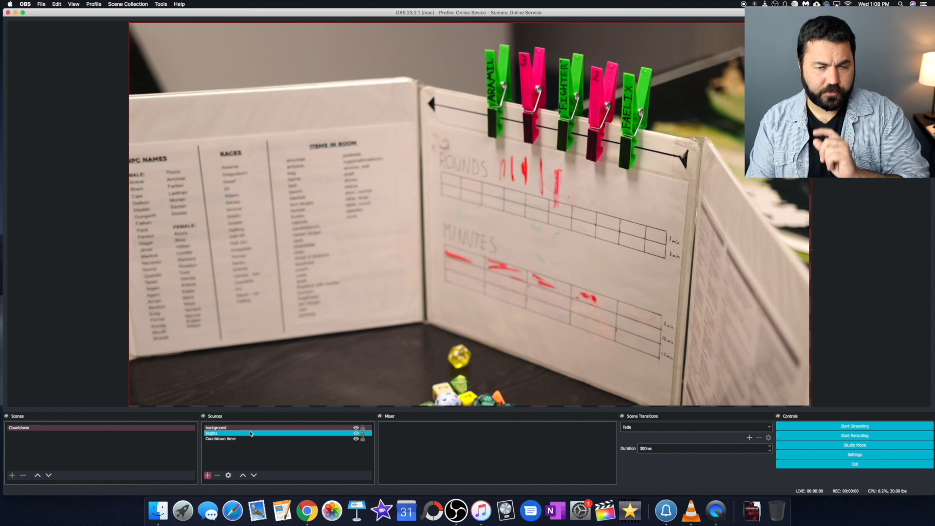
{"action": "left_click", "coordinate": [263, 428]}
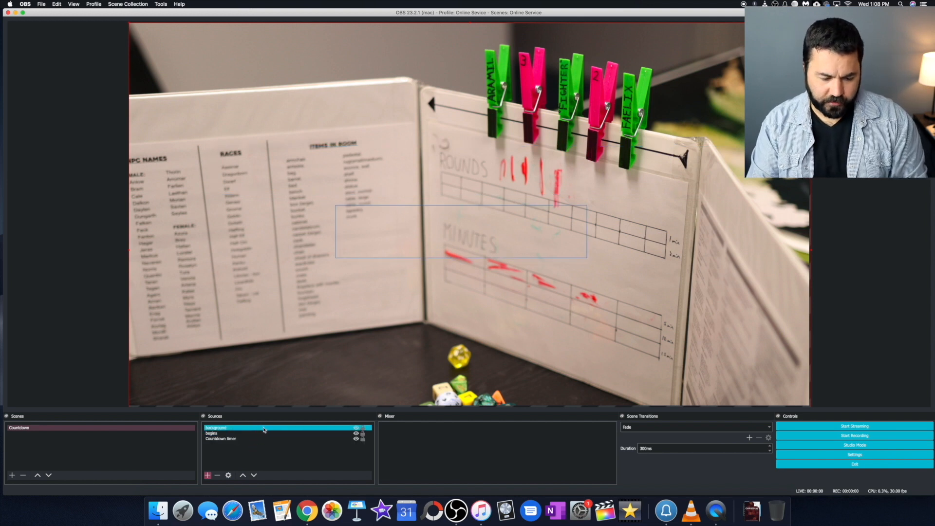
{"action": "mouse_move", "coordinate": [263, 429]}
{"action": "left_mouse_down"}
{"action": "mouse_move", "coordinate": [258, 451]}
{"action": "mouse_move", "coordinate": [271, 435]}
{"action": "mouse_move", "coordinate": [266, 446]}
{"action": "left_mouse_up"}
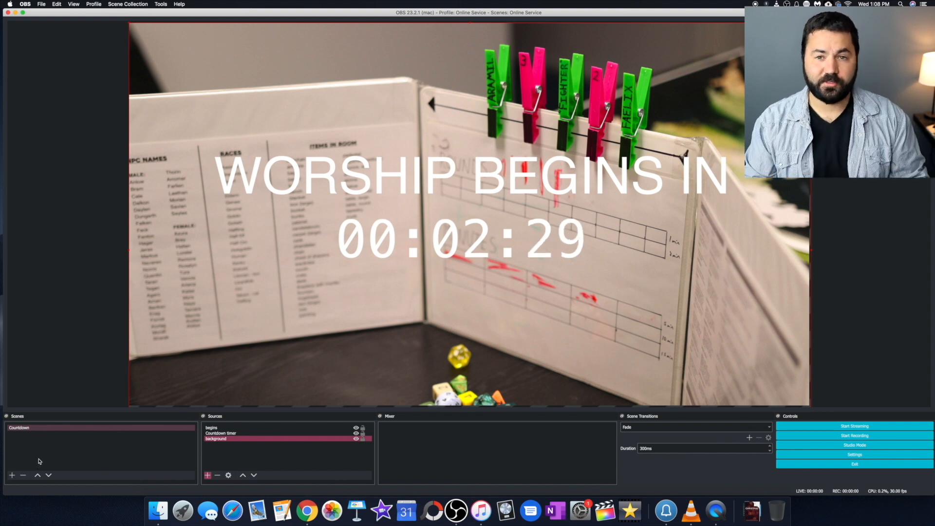
Create a new scene named Worship.
{"action": "left_click", "coordinate": [12, 475]}
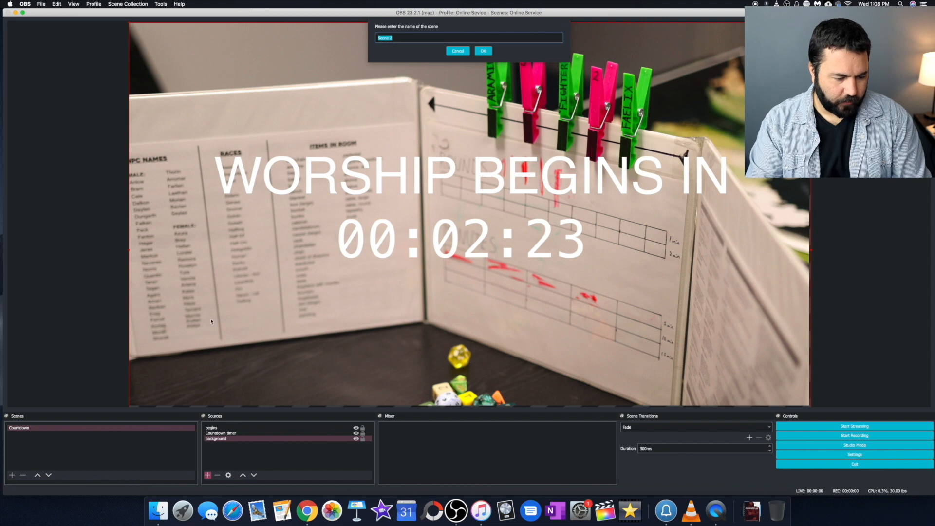
{"action": "type", "text": "Wors"}
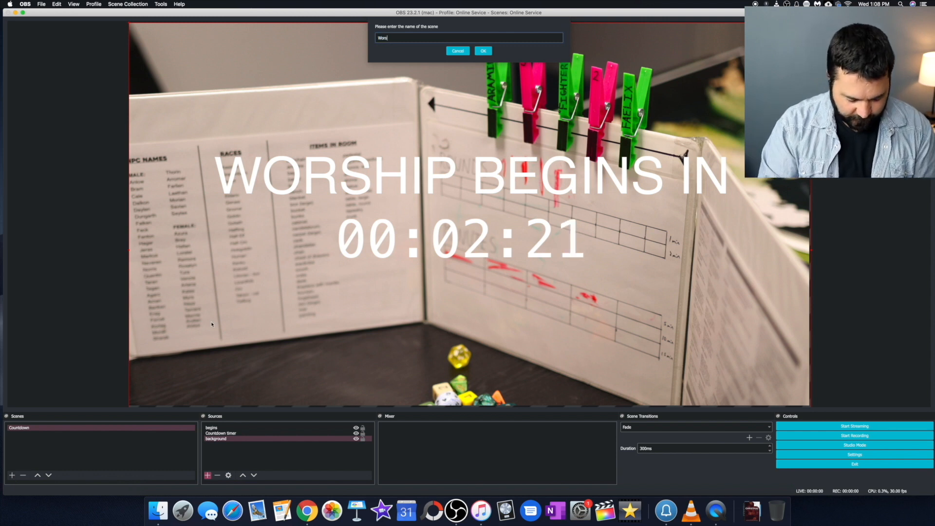
{"action": "type", "text": "hip"}
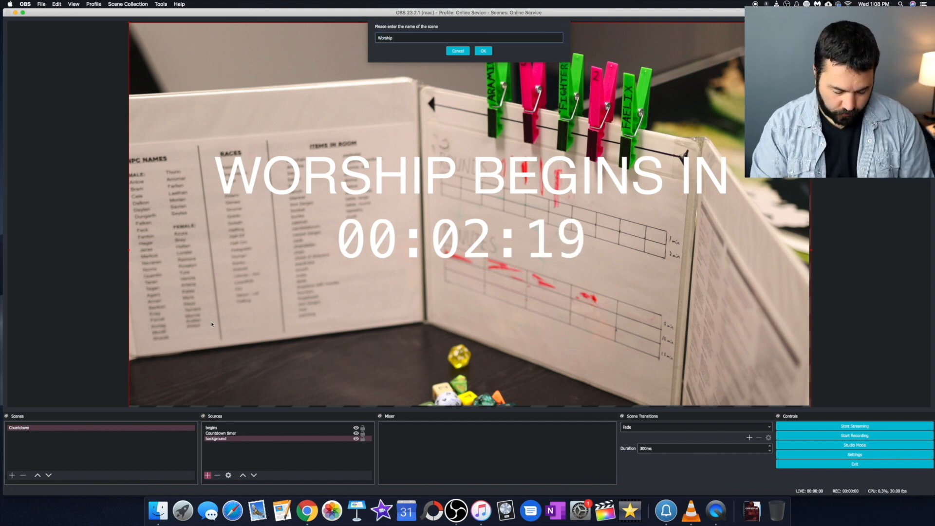
{"action": "left_click", "coordinate": [483, 51]}
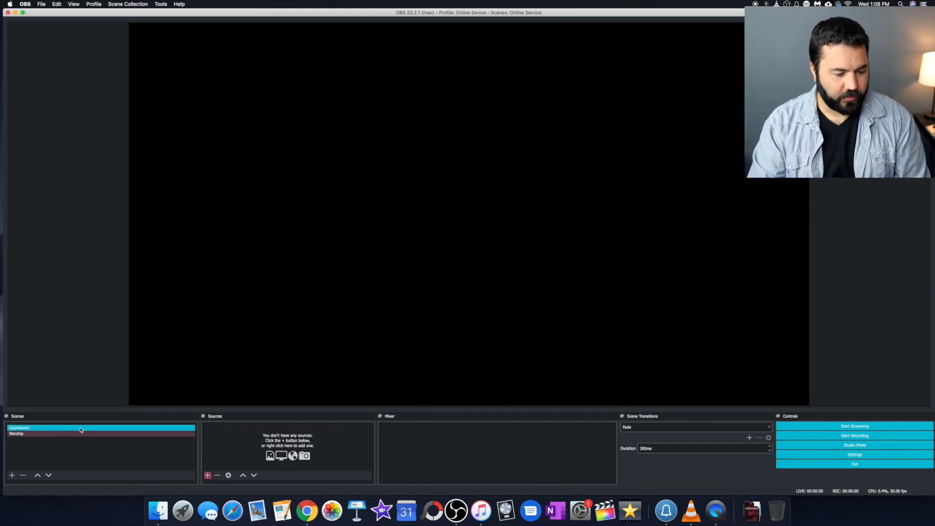
Switch back and forth between the Countdown and Worship scenes to check the timer's behaviour, ending on Worship.
{"action": "left_click", "coordinate": [82, 428]}
{"action": "left_click", "coordinate": [81, 434]}
{"action": "left_click", "coordinate": [81, 428]}
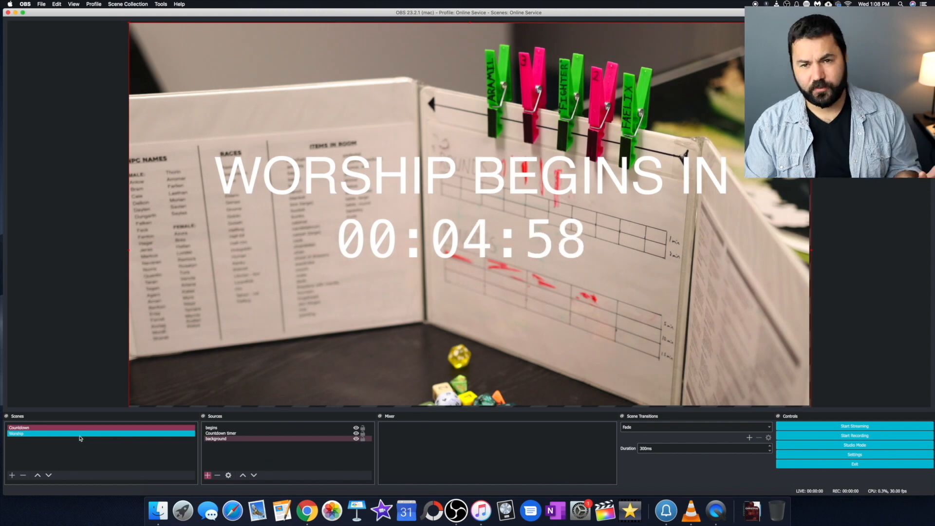
{"action": "left_click", "coordinate": [81, 433]}
{"action": "left_click", "coordinate": [81, 428]}
{"action": "left_click", "coordinate": [82, 433]}
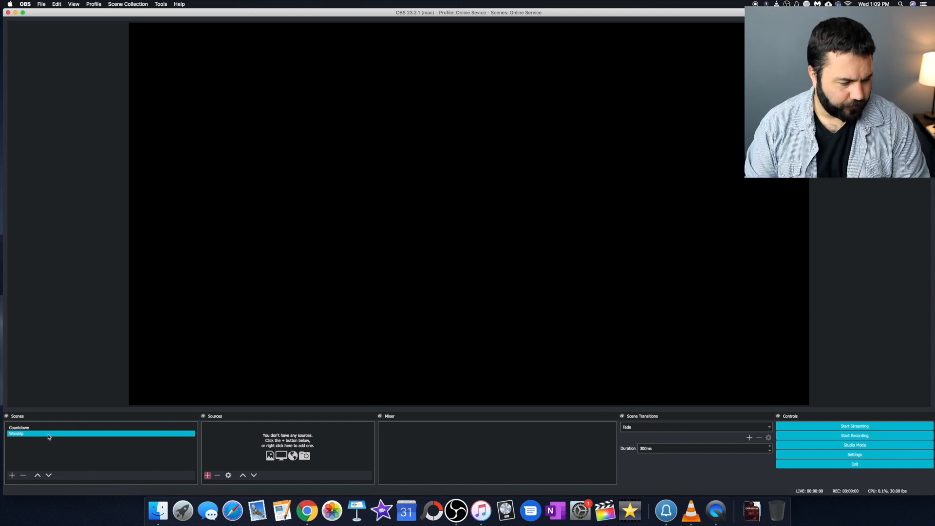
Add a new visible Video Capture Device source named Camera 1 to the Worship scene, with HD Pro Webcam C920 as its device.
{"action": "left_click", "coordinate": [207, 476]}
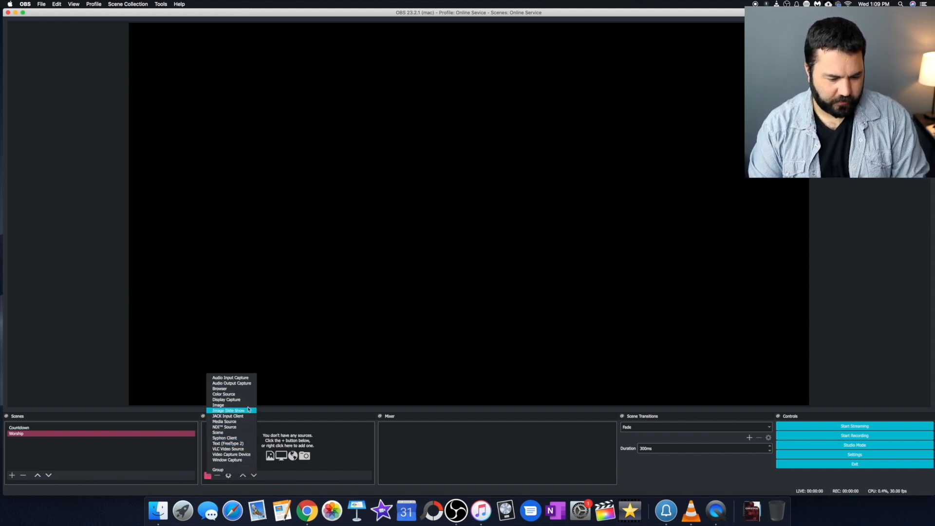
{"action": "left_click", "coordinate": [243, 454]}
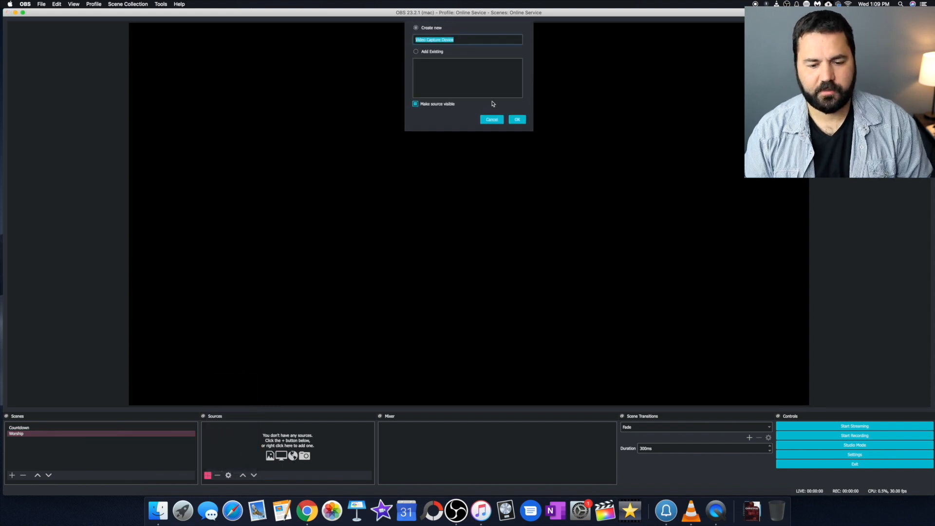
{"action": "left_click_drag", "start_coordinate": [460, 40], "coordinate": [408, 42]}
{"action": "type", "text": "Camera 1"}
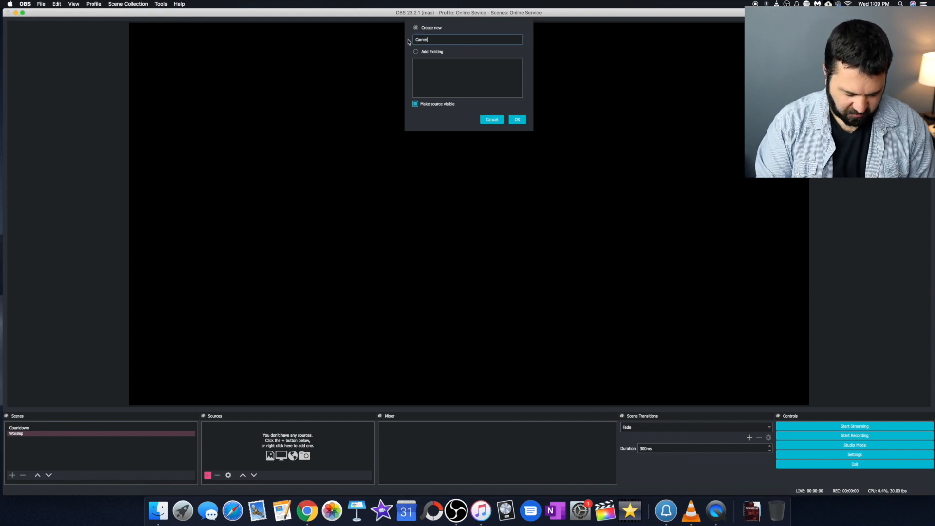
{"action": "left_click", "coordinate": [521, 121]}
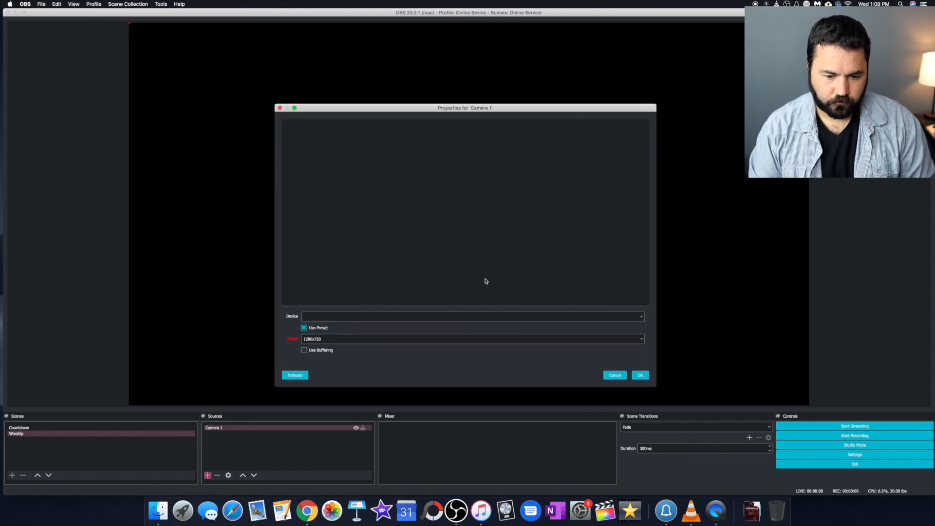
{"action": "left_click", "coordinate": [329, 317]}
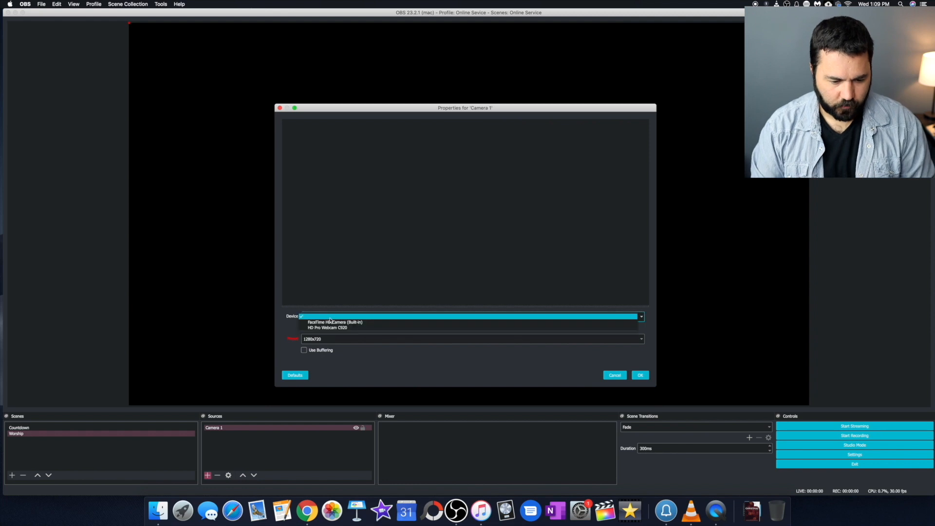
{"action": "left_click", "coordinate": [385, 328]}
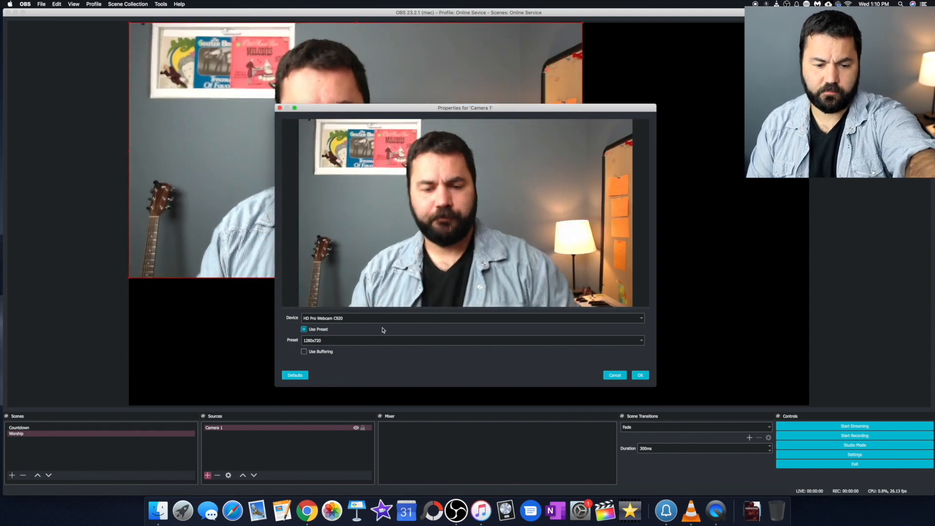
Turn off the preset for Camera 1 and set its resolution to 1920x1080 and its frame rate to 30.
{"action": "left_click", "coordinate": [356, 341]}
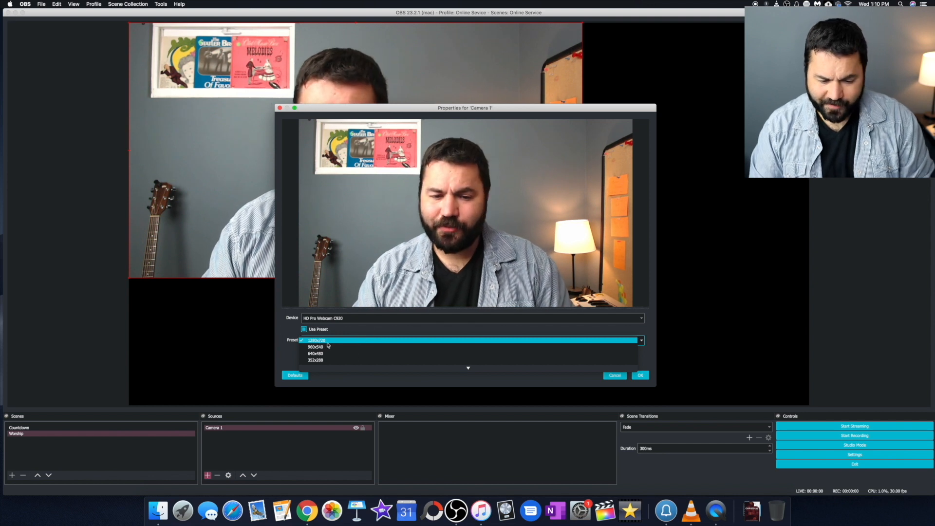
{"action": "left_click", "coordinate": [348, 333]}
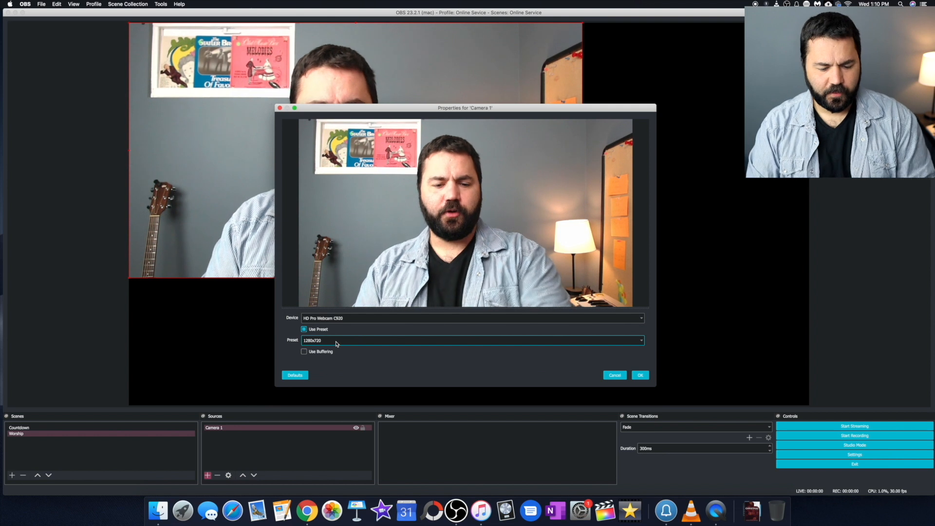
{"action": "left_click", "coordinate": [304, 329]}
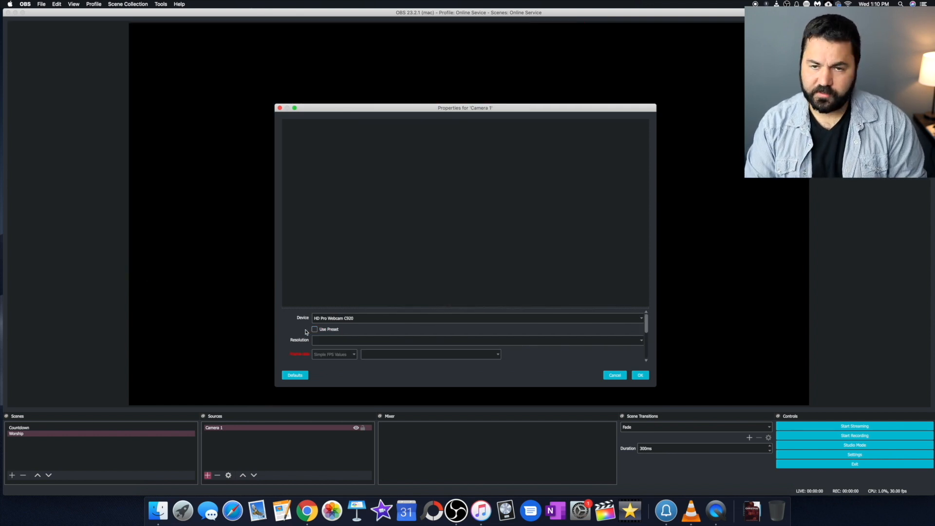
{"action": "left_click", "coordinate": [343, 342]}
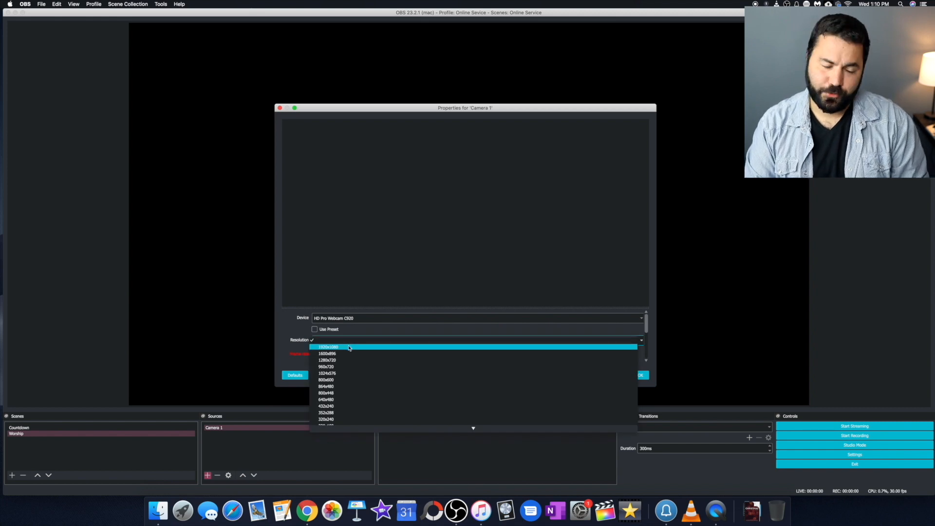
{"action": "left_click", "coordinate": [349, 348]}
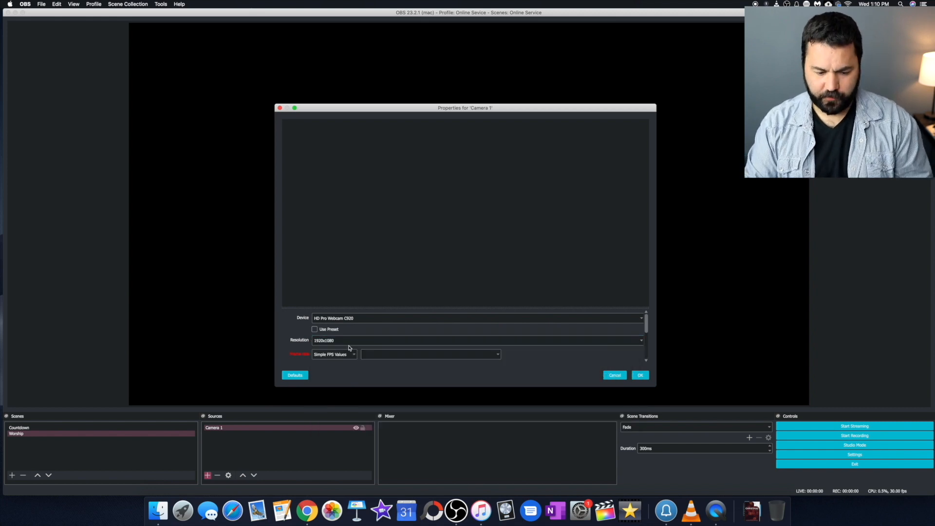
{"action": "left_click", "coordinate": [419, 356]}
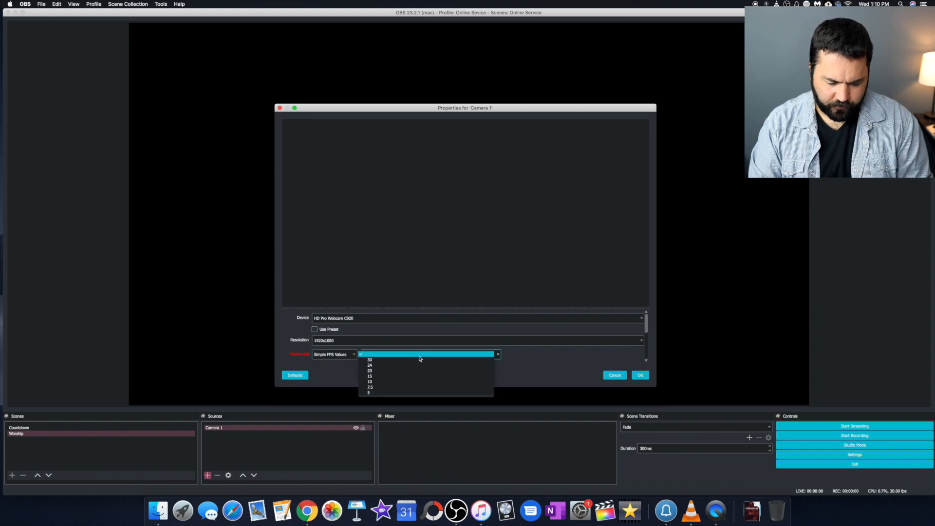
{"action": "left_click", "coordinate": [419, 361]}
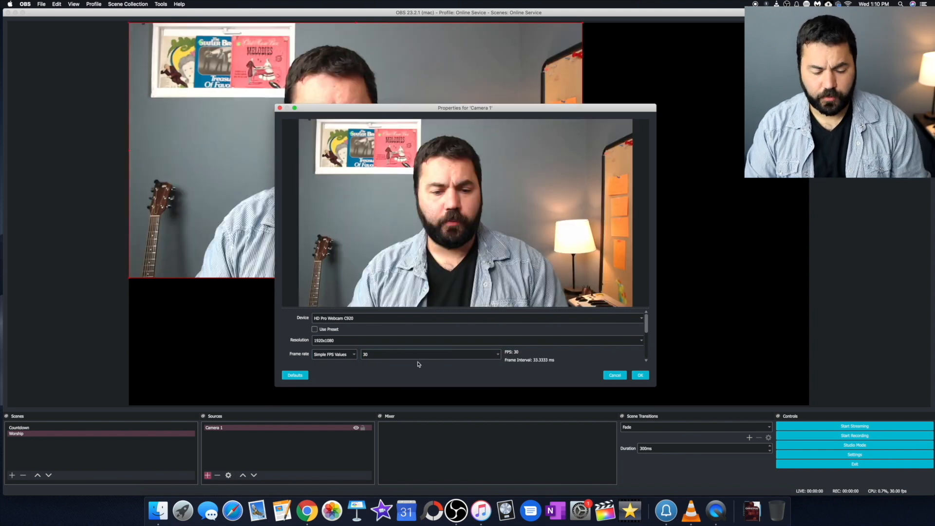
{"action": "left_click", "coordinate": [640, 375]}
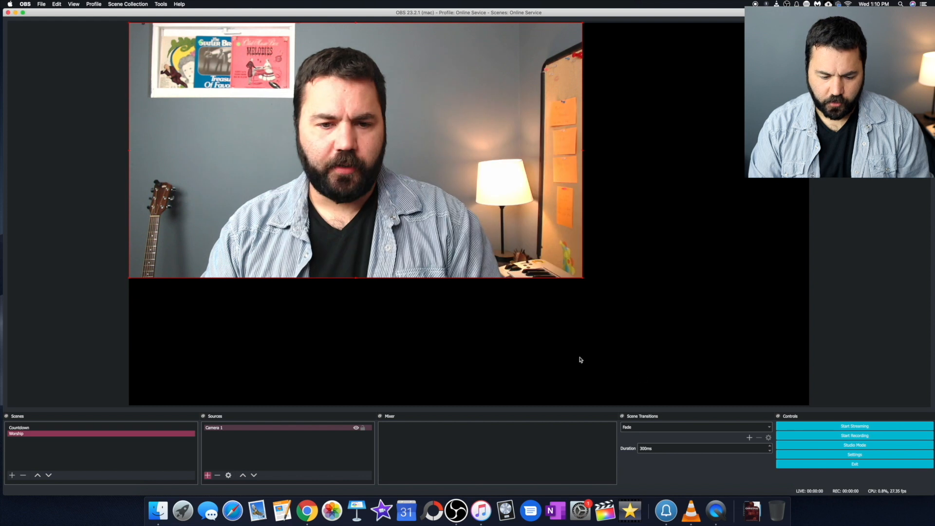
Scale the Camera 1 image in the Worship scene so that it fills the whole canvas.
{"action": "left_click_drag", "start_coordinate": [586, 280], "coordinate": [809, 404]}
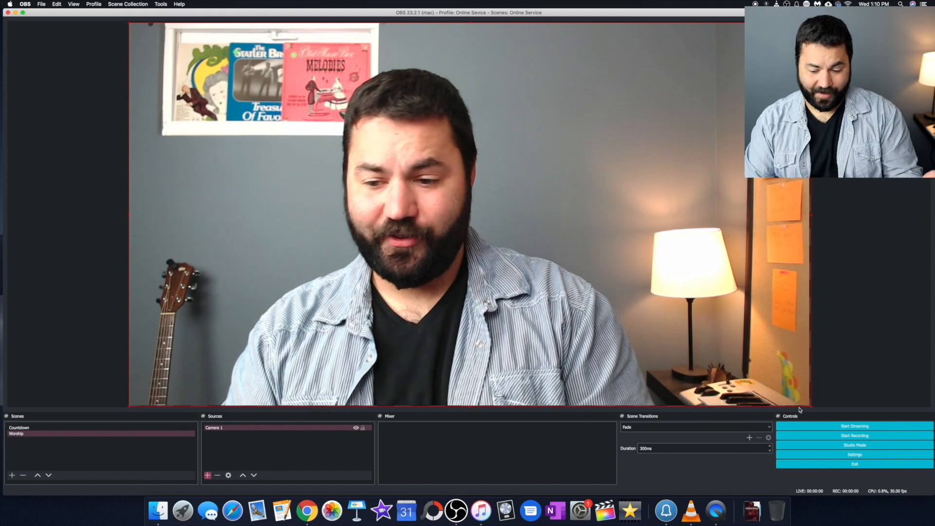
{"action": "left_click_drag", "start_coordinate": [809, 404], "coordinate": [476, 267]}
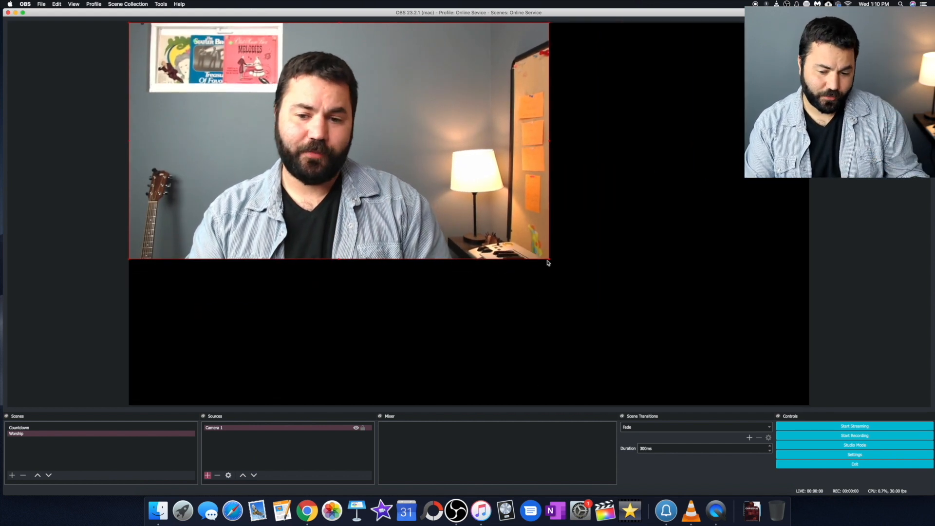
{"action": "left_click_drag", "start_coordinate": [549, 258], "coordinate": [796, 407]}
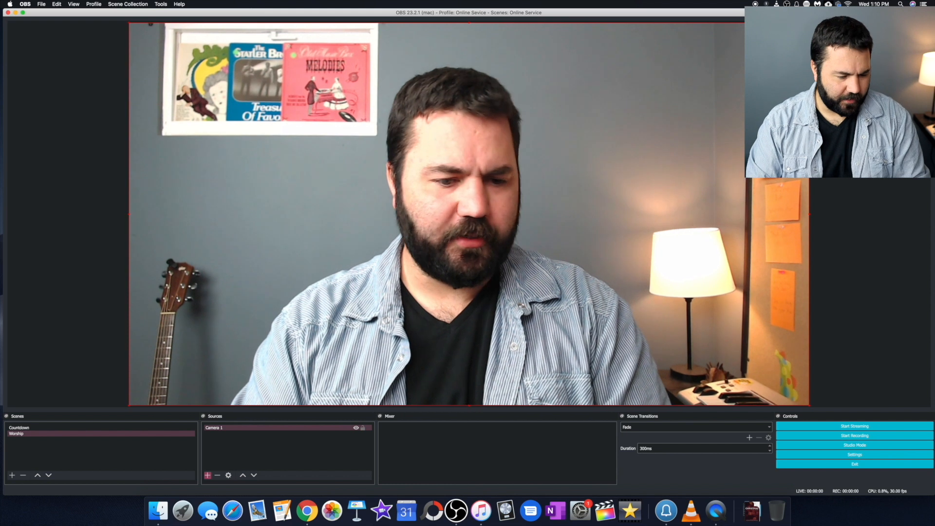
Preview the change from the Countdown scene to the Worship camera scene, ending on Worship.
{"action": "left_click", "coordinate": [80, 428]}
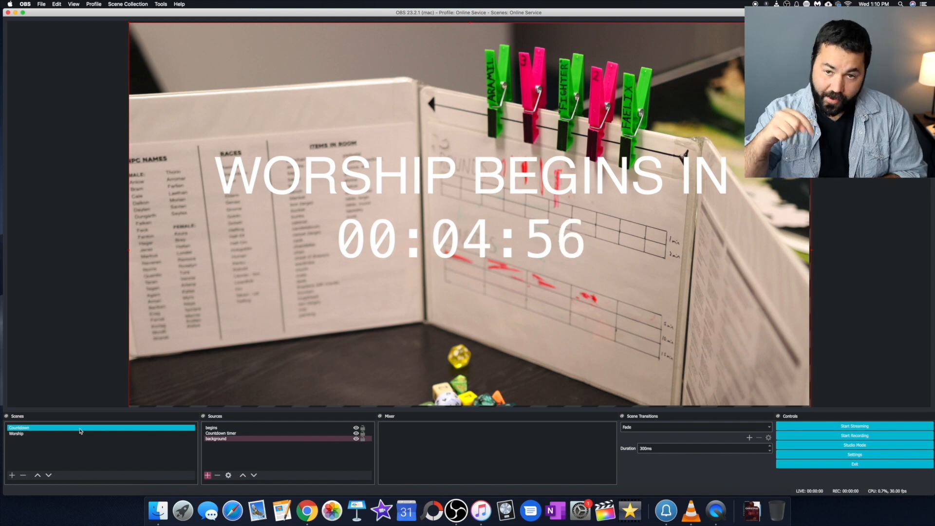
{"action": "key", "text": "Down"}
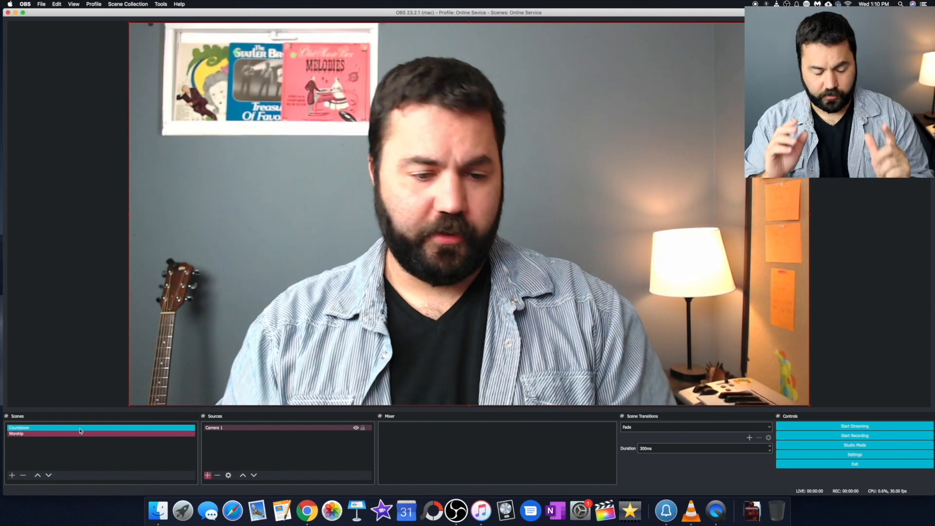
{"action": "left_click", "coordinate": [86, 433]}
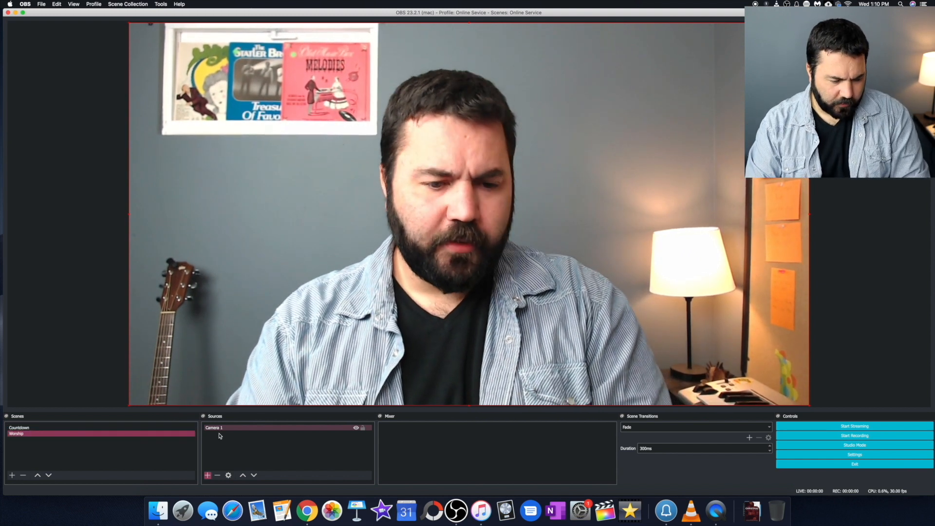
Remove the Camera 1 source from the Worship scene.
{"action": "left_click", "coordinate": [238, 428]}
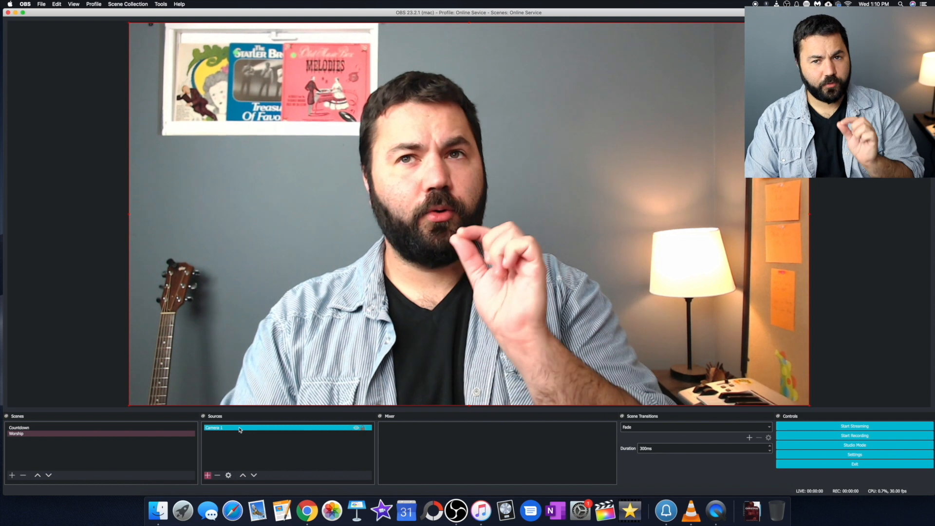
{"action": "left_click", "coordinate": [217, 475]}
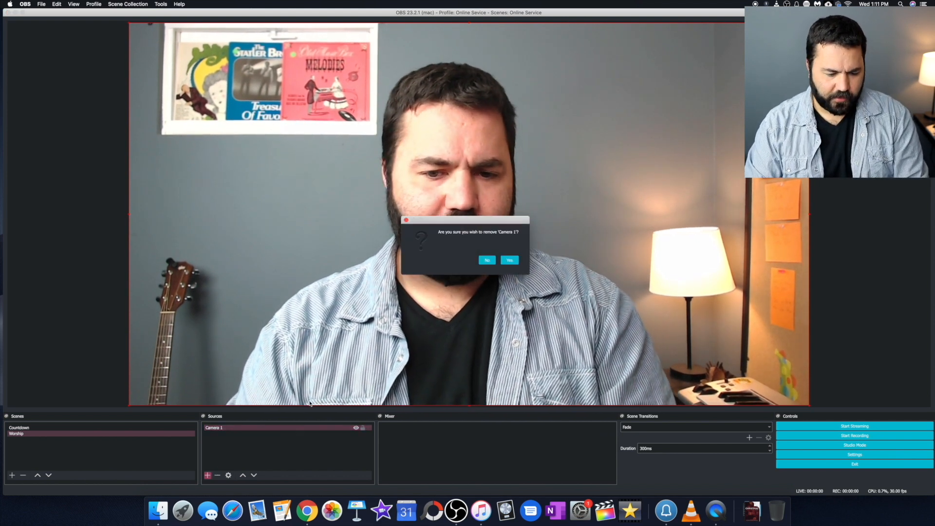
{"action": "left_click", "coordinate": [511, 261]}
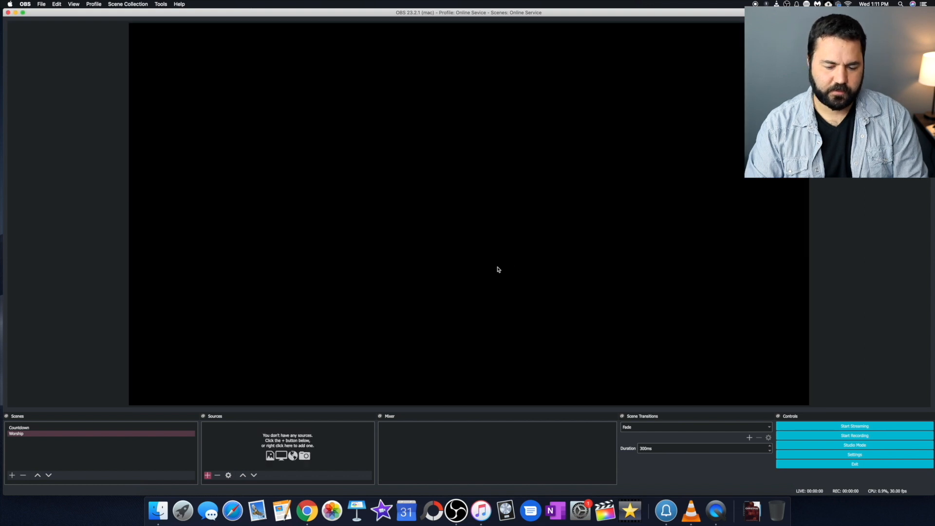
Add a new visible Media Source named Worship video to the Worship scene.
{"action": "left_click", "coordinate": [208, 475]}
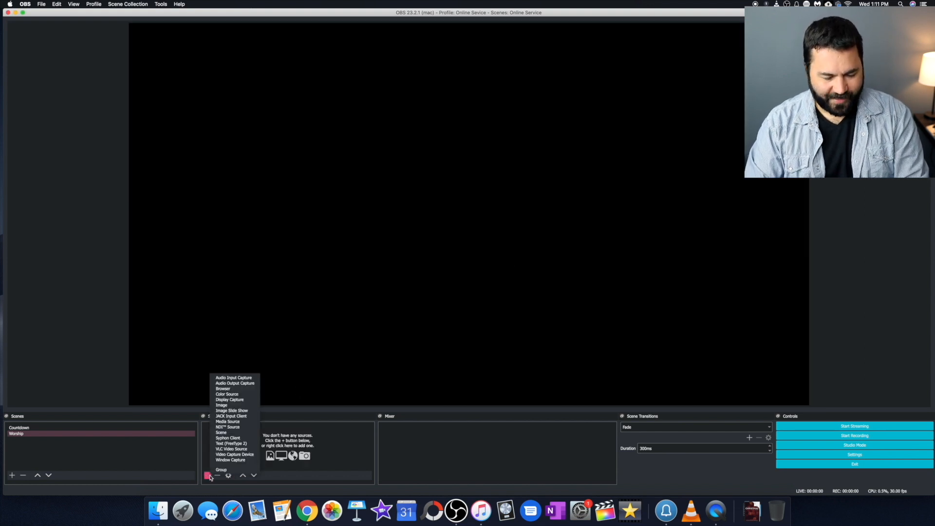
{"action": "left_click", "coordinate": [238, 421]}
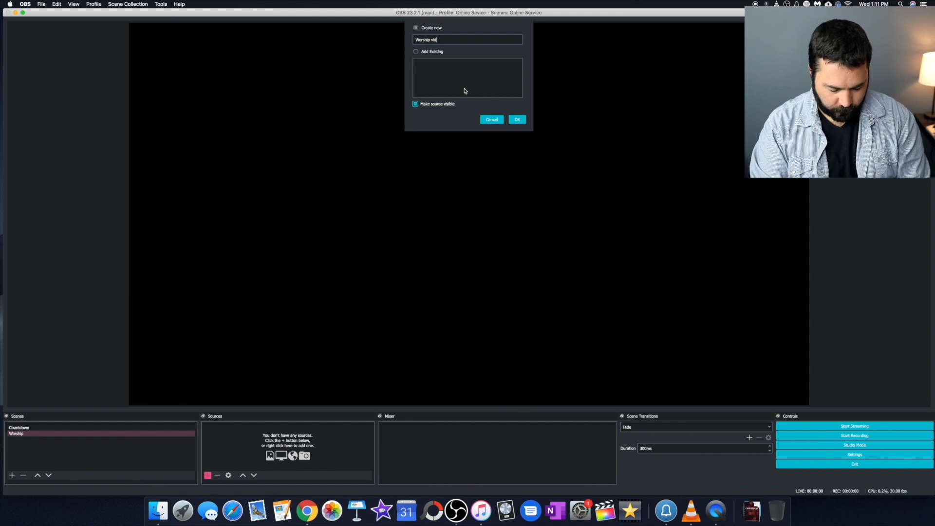
{"action": "left_click", "coordinate": [517, 119]}
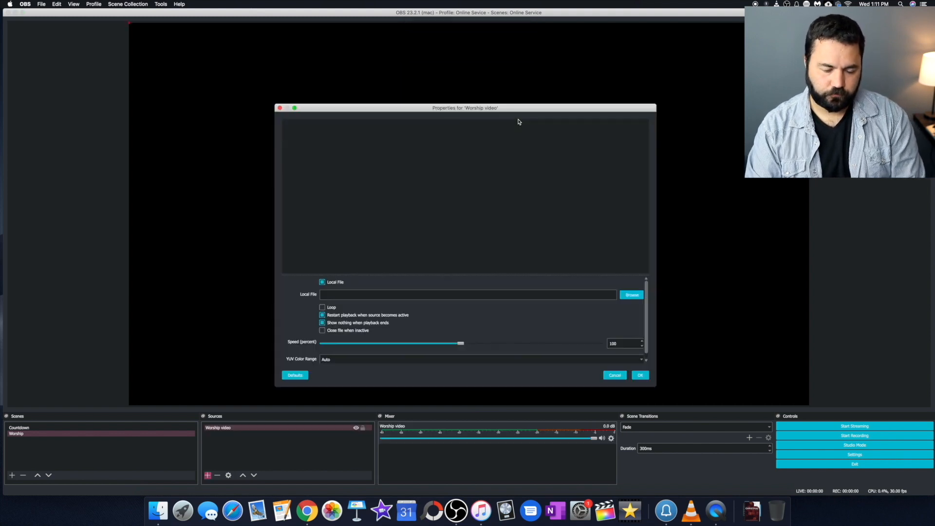
Load MVI_5212.MP4 from the Desktop as the Worship video's local file and accept the remaining default playback properties.
{"action": "left_click", "coordinate": [632, 295]}
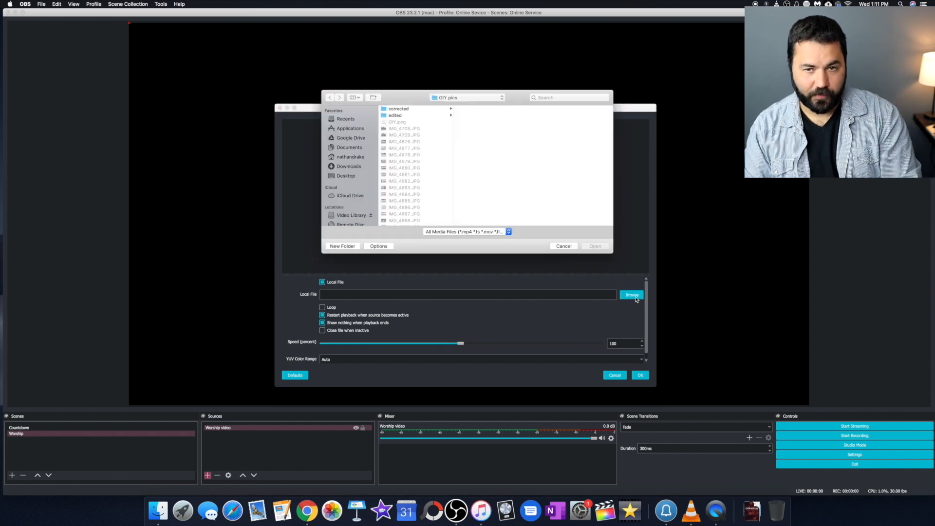
{"action": "scroll", "coordinate": [415, 177], "scroll_direction": "down", "scroll_amount": 20}
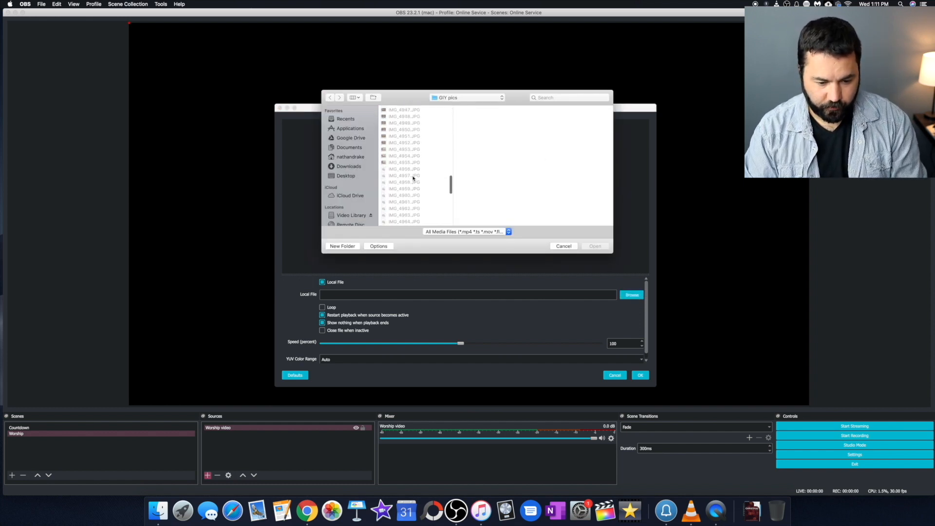
{"action": "left_click", "coordinate": [347, 177]}
{"action": "scroll", "coordinate": [414, 175], "scroll_direction": "down", "scroll_amount": 10}
{"action": "scroll", "coordinate": [412, 173], "scroll_direction": "down", "scroll_amount": 1}
{"action": "left_click", "coordinate": [429, 126]}
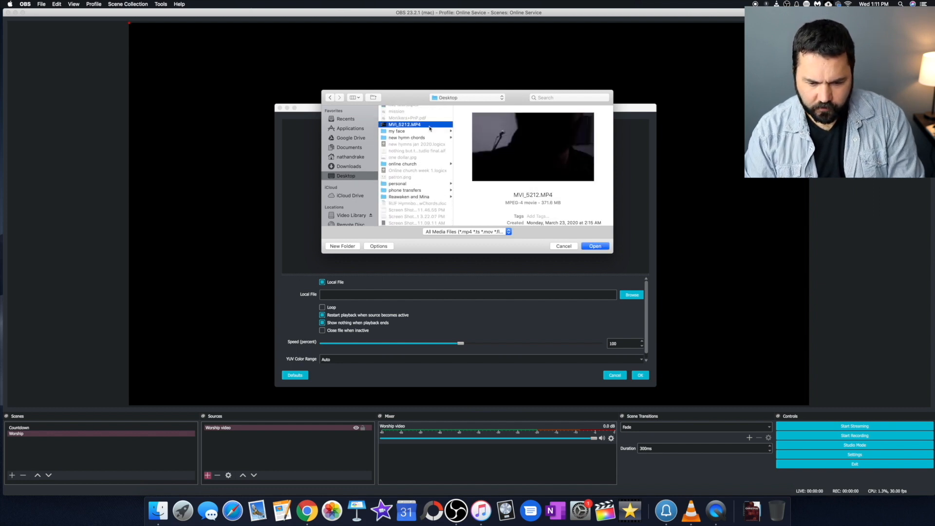
{"action": "left_click", "coordinate": [596, 246]}
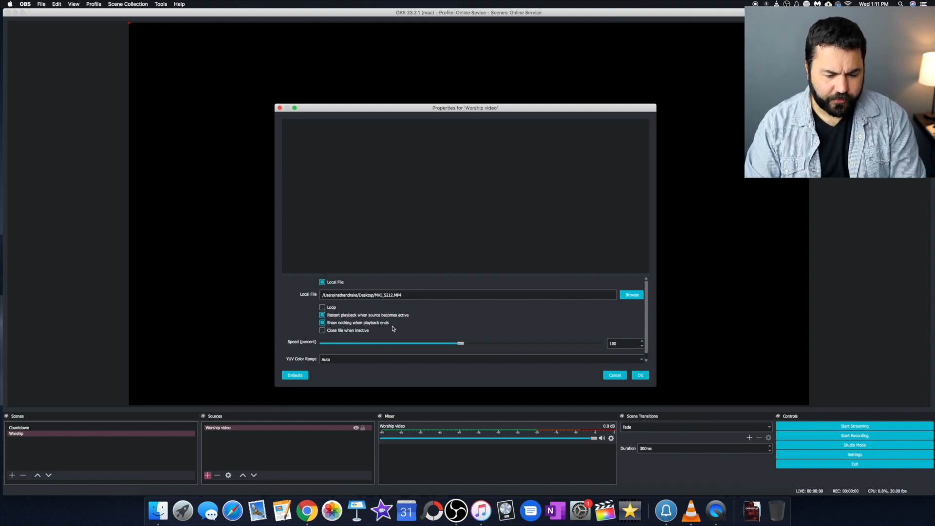
{"action": "scroll", "coordinate": [393, 329], "scroll_direction": "down", "scroll_amount": 1}
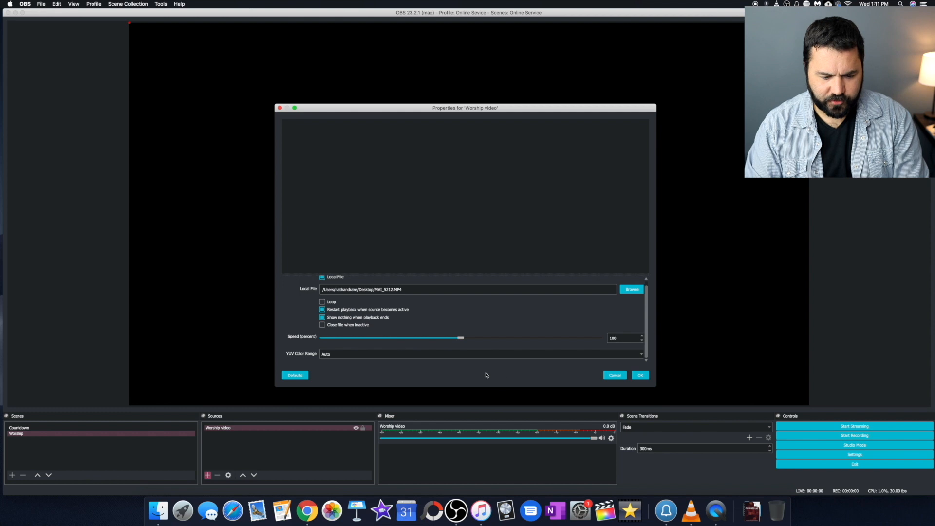
{"action": "left_click", "coordinate": [641, 375]}
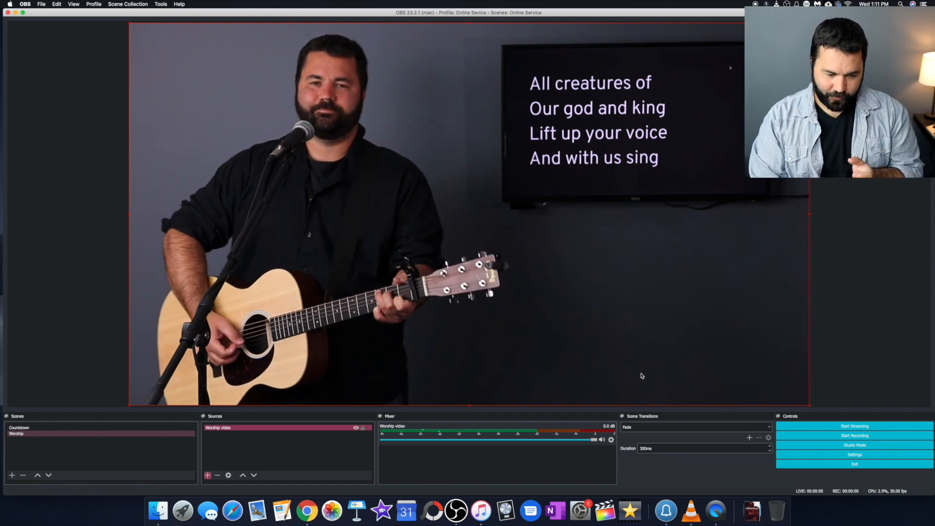
Switch to the Countdown scene and back to Worship to check that the worship video restarts.
{"action": "left_click", "coordinate": [166, 434]}
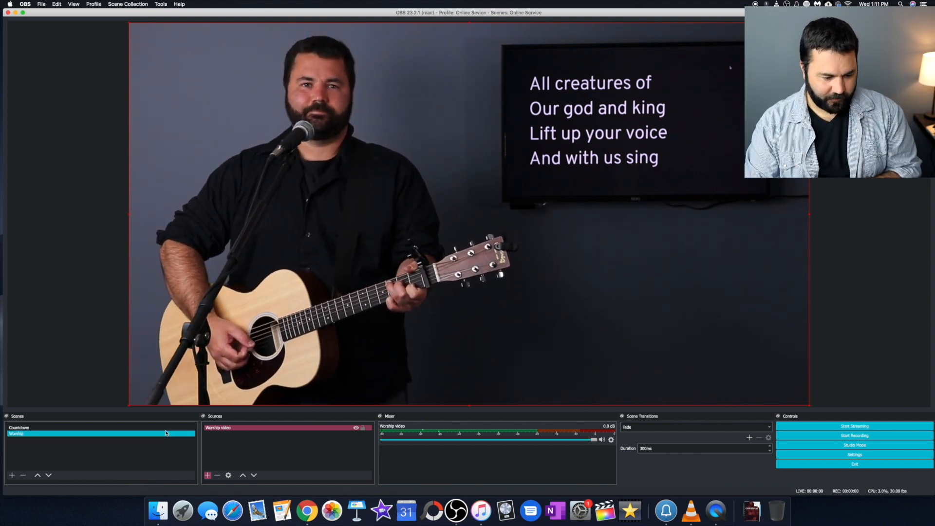
{"action": "key", "text": "Up"}
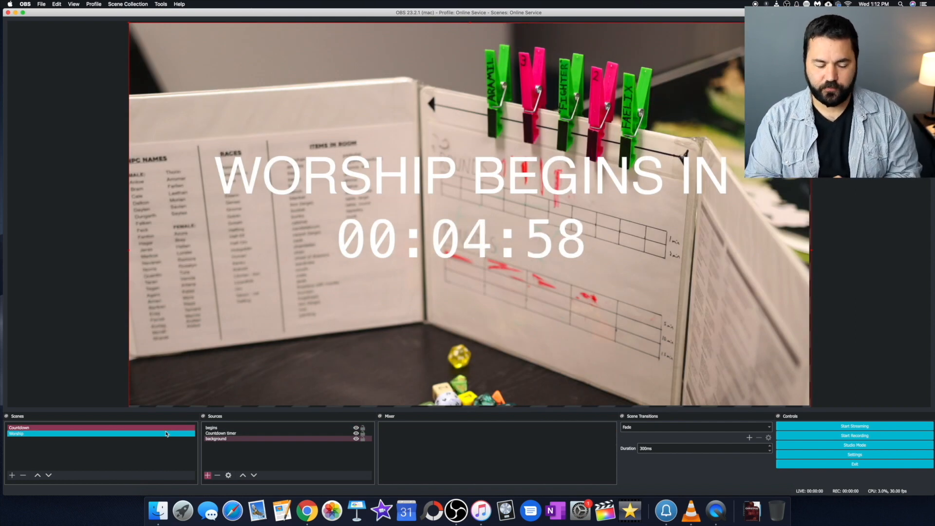
{"action": "left_click", "coordinate": [166, 434]}
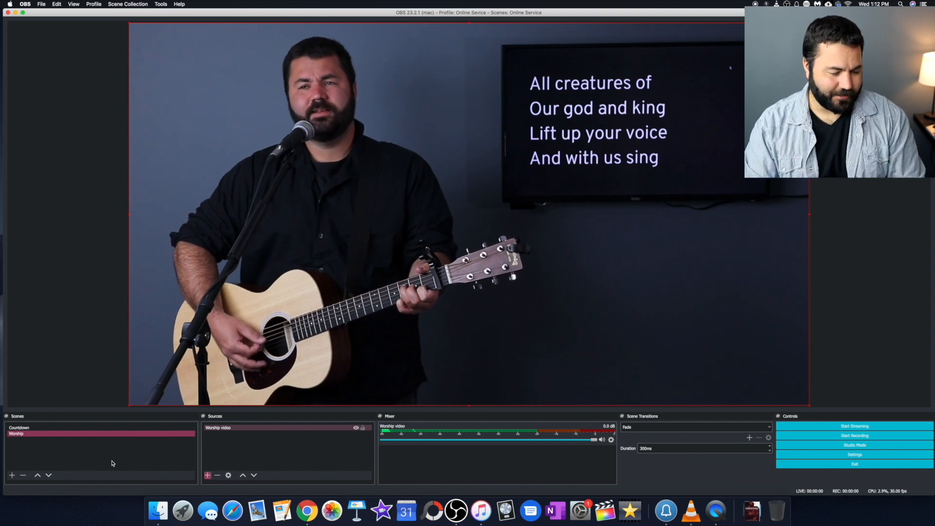
Create a new scene named Sermon.
{"action": "left_click", "coordinate": [12, 475]}
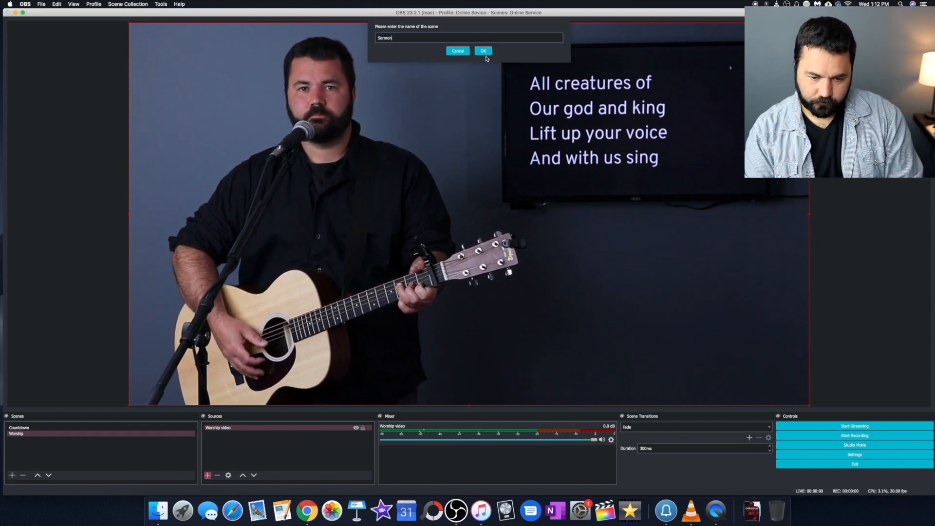
{"action": "type", "text": "Sermon"}
{"action": "left_click", "coordinate": [483, 52]}
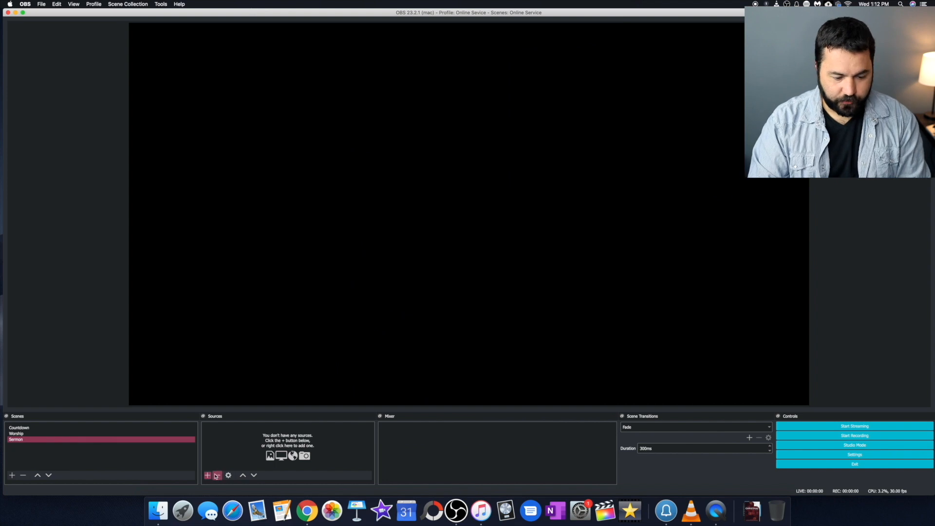
Add a new visible Video Capture Device source named Sermon camera to the Sermon scene.
{"action": "left_click", "coordinate": [209, 476]}
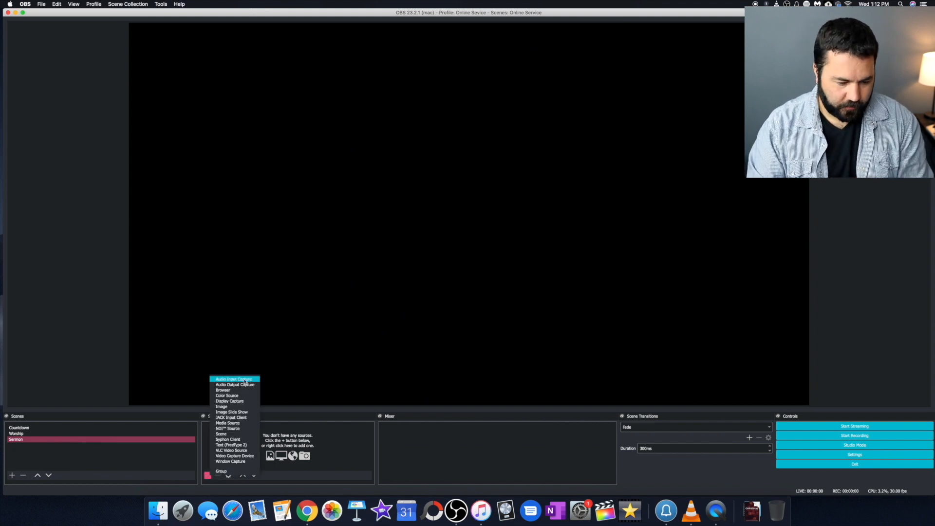
{"action": "left_click", "coordinate": [257, 458]}
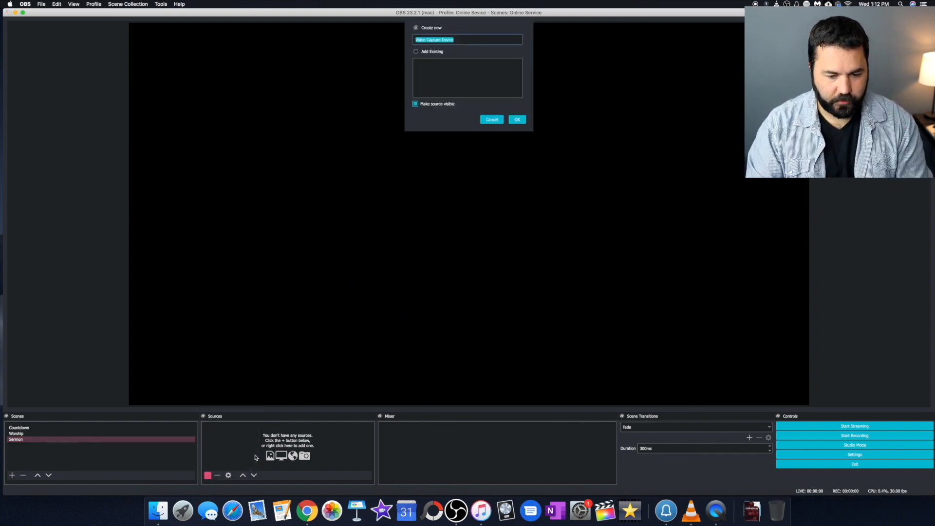
{"action": "type", "text": "Sermon camera"}
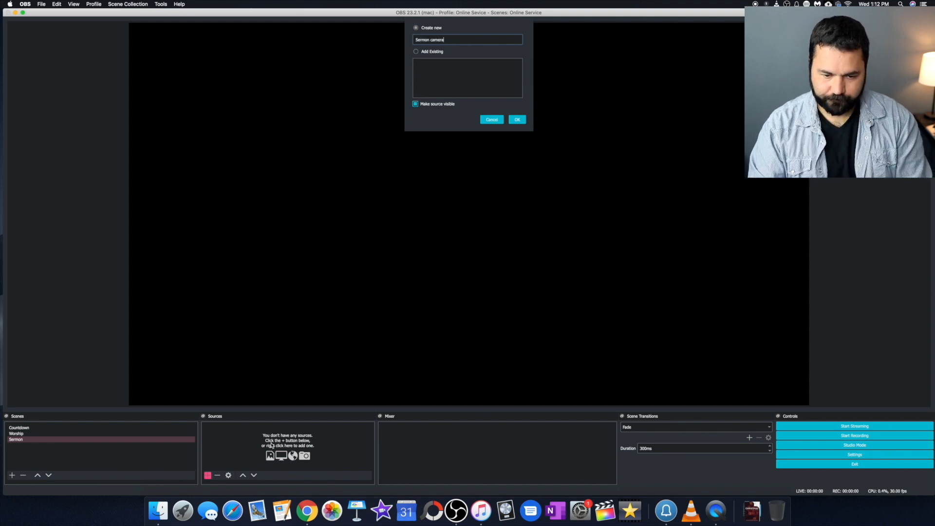
{"action": "left_click", "coordinate": [517, 119]}
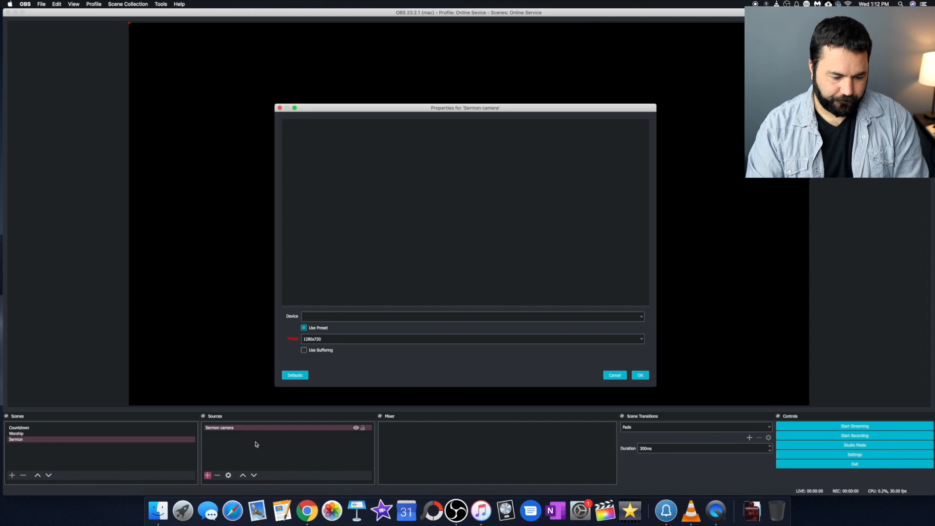
Configure the Sermon camera to use the HD Pro Webcam C920 without a preset, at 1920x1080 and 30 FPS.
{"action": "left_click", "coordinate": [376, 315]}
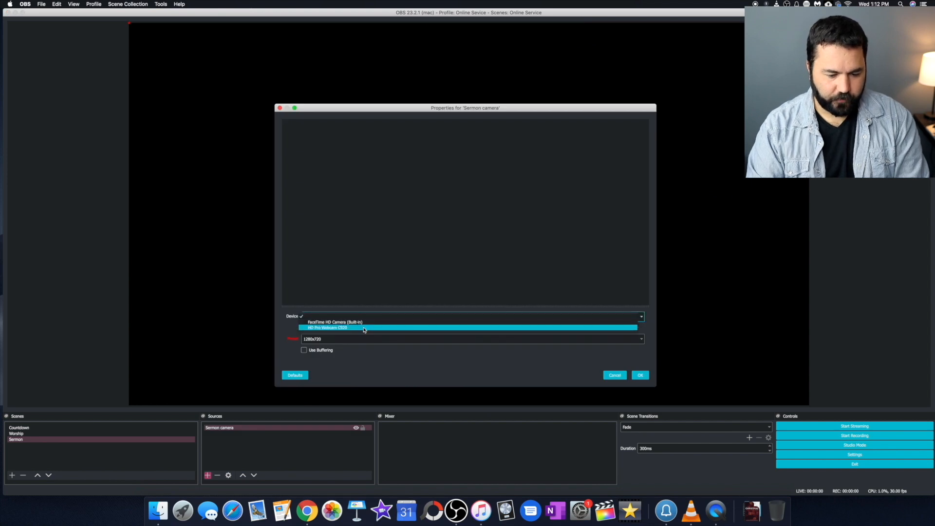
{"action": "left_click", "coordinate": [357, 331]}
{"action": "left_click", "coordinate": [303, 327]}
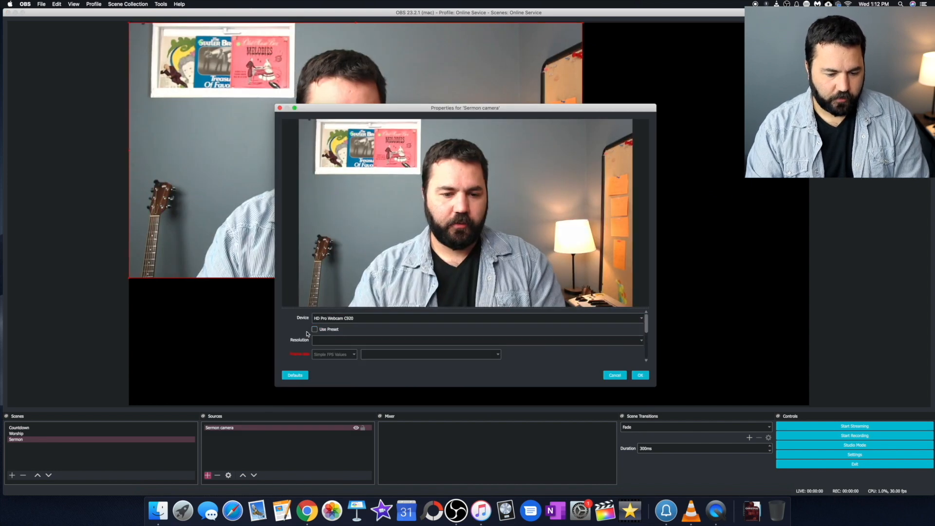
{"action": "left_click", "coordinate": [340, 341]}
{"action": "left_click", "coordinate": [346, 348]}
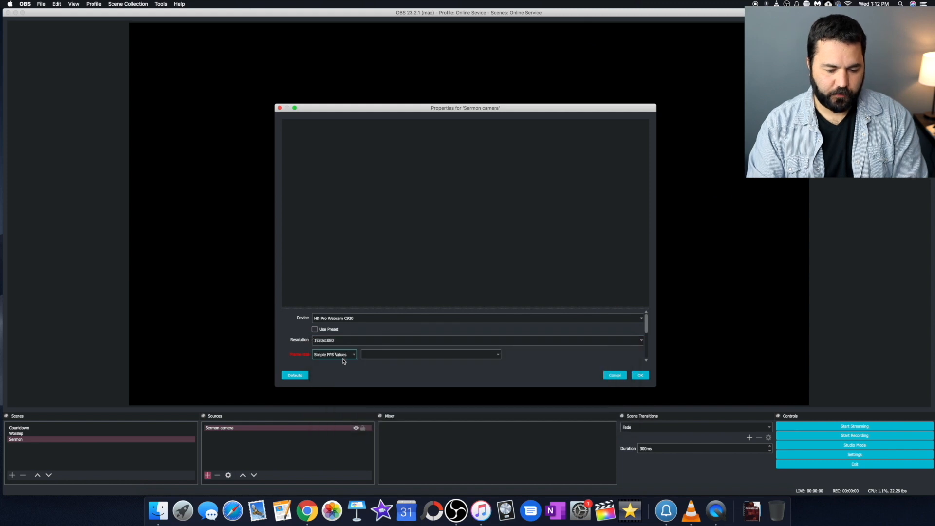
{"action": "left_click", "coordinate": [427, 355]}
{"action": "left_click", "coordinate": [426, 359]}
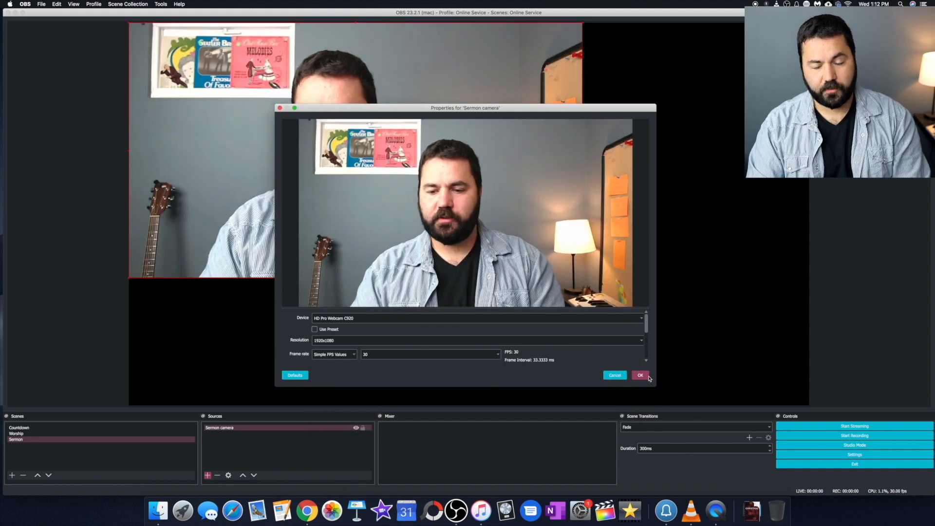
{"action": "left_click", "coordinate": [639, 375]}
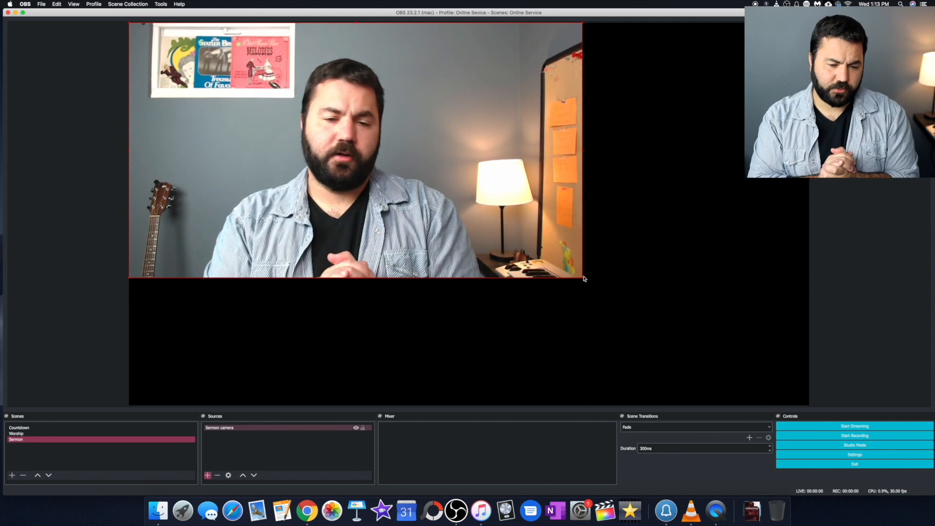
Go through the Countdown and Worship scenes and return to Sermon to check the scene order and transitions.
{"action": "left_click", "coordinate": [157, 428]}
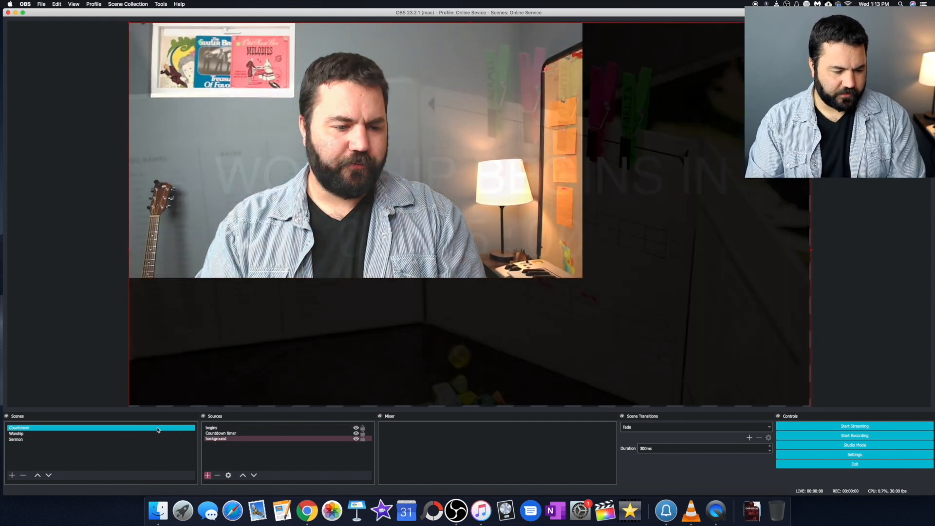
{"action": "key", "text": "Down"}
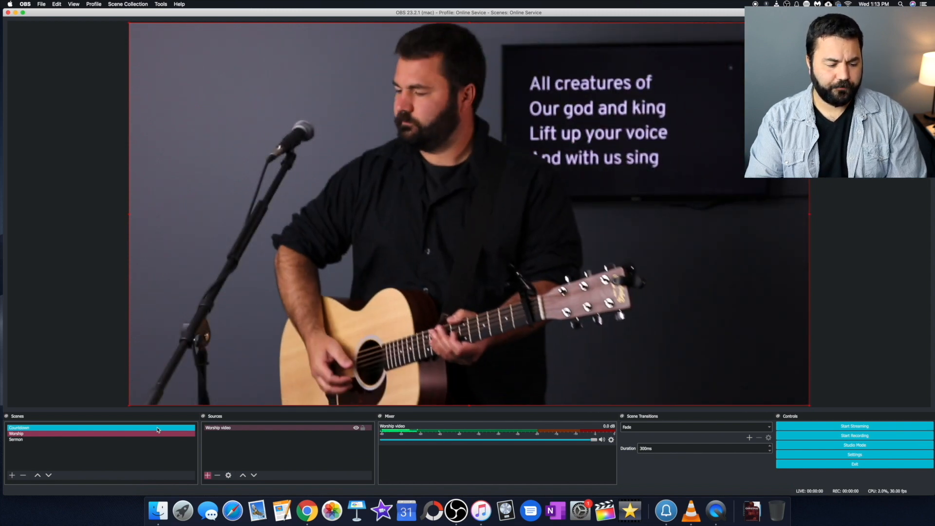
{"action": "key", "text": "Down"}
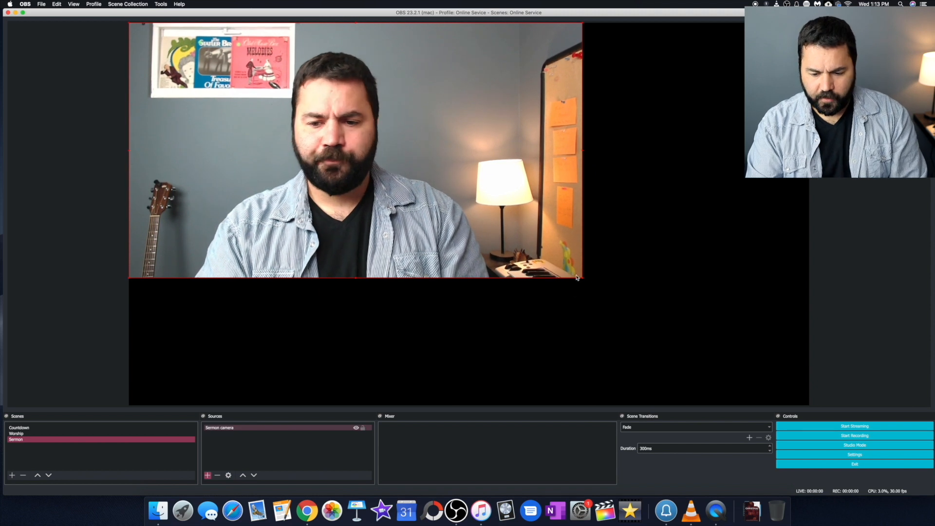
Enlarge the Sermon camera picture slightly in the preview, keeping it anchored at the canvas's upper-left corner.
{"action": "left_click_drag", "start_coordinate": [582, 279], "coordinate": [617, 297]}
{"action": "left_click_drag", "start_coordinate": [505, 299], "coordinate": [486, 290]}
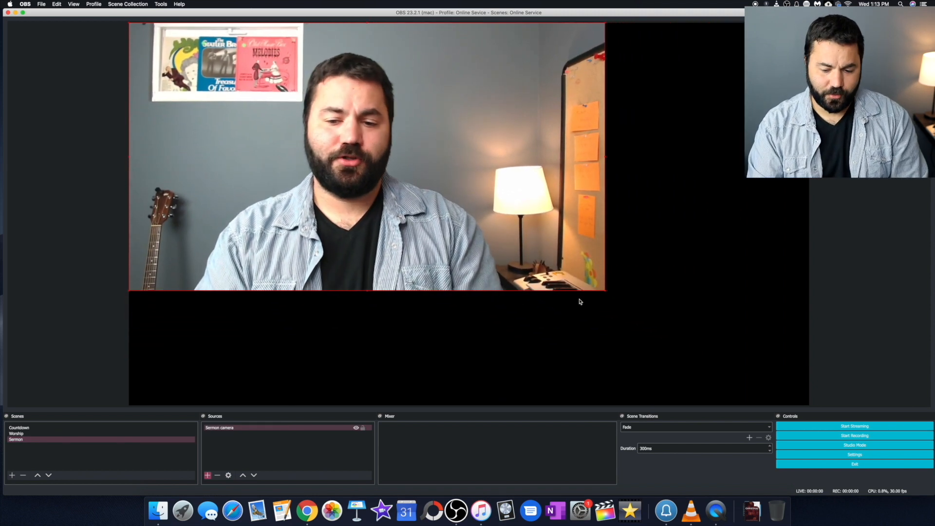
{"action": "left_click_drag", "start_coordinate": [610, 294], "coordinate": [612, 295]}
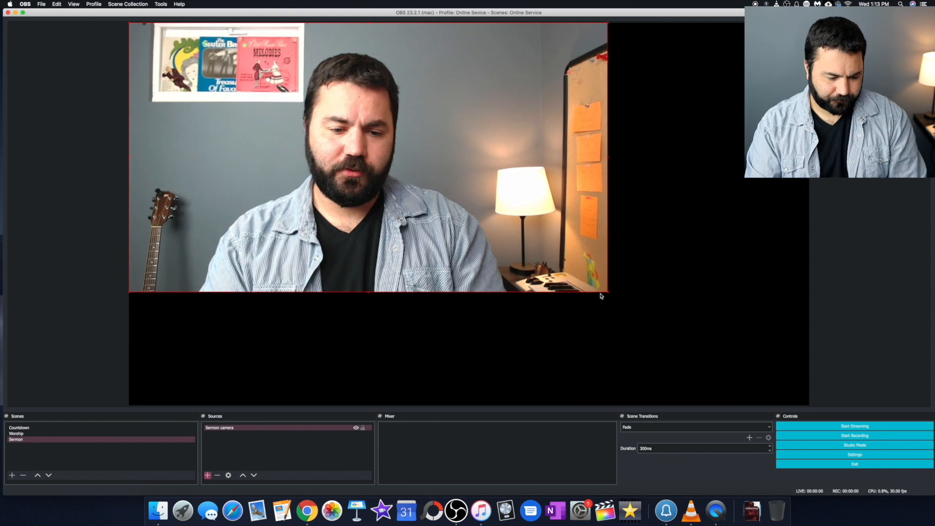
Add a new visible Text (FreeType 2) source called name to the Sermon scene.
{"action": "left_click", "coordinate": [208, 475]}
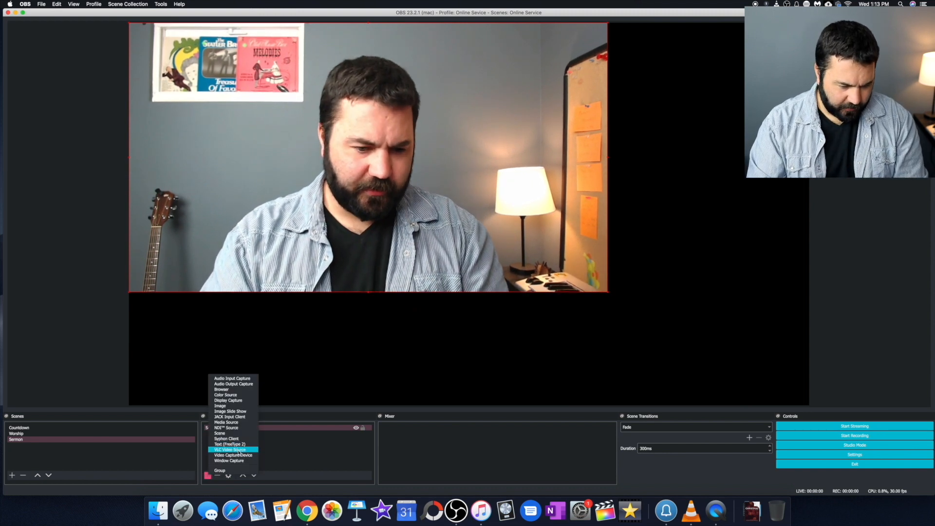
{"action": "left_click", "coordinate": [241, 445]}
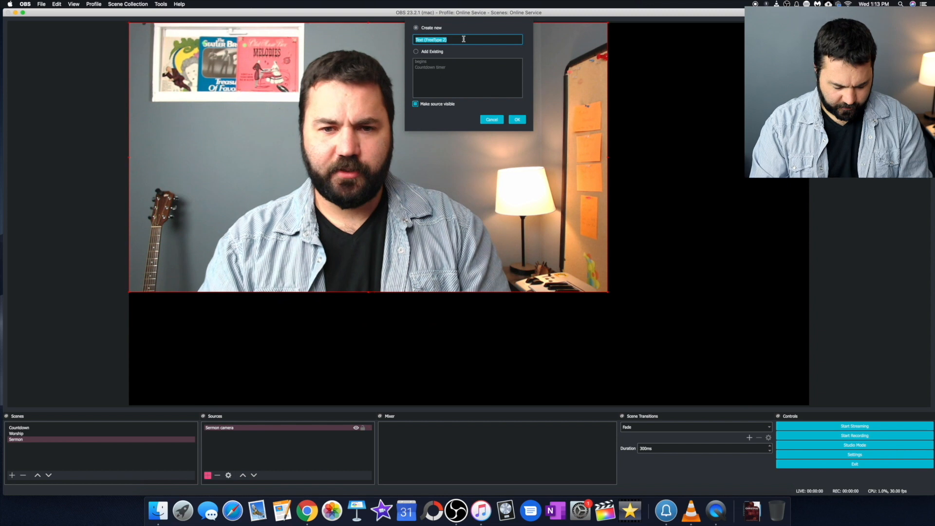
{"action": "type", "text": "na"}
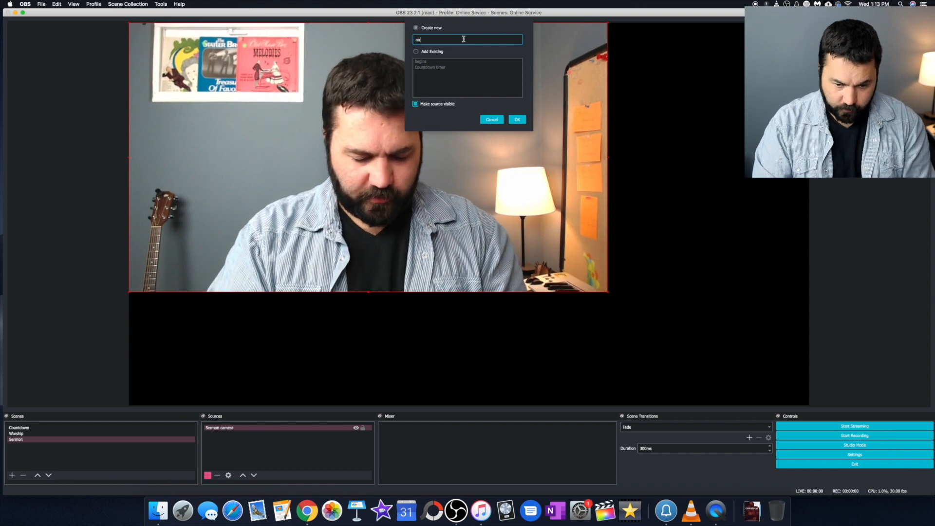
{"action": "type", "text": "me"}
{"action": "key", "text": "Return"}
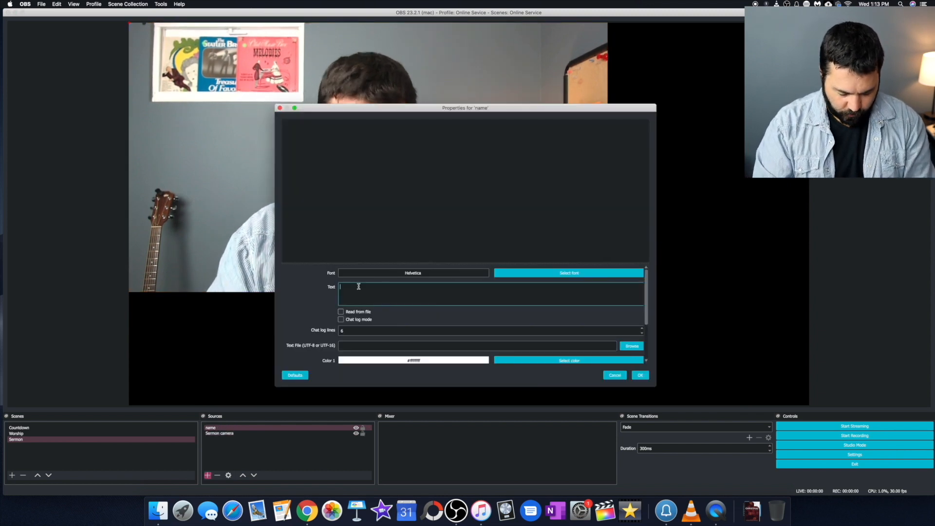
Enter the pastor's title and name in capitals as the name source's text and accept its Helvetica font.
{"action": "type", "text": "PST"}
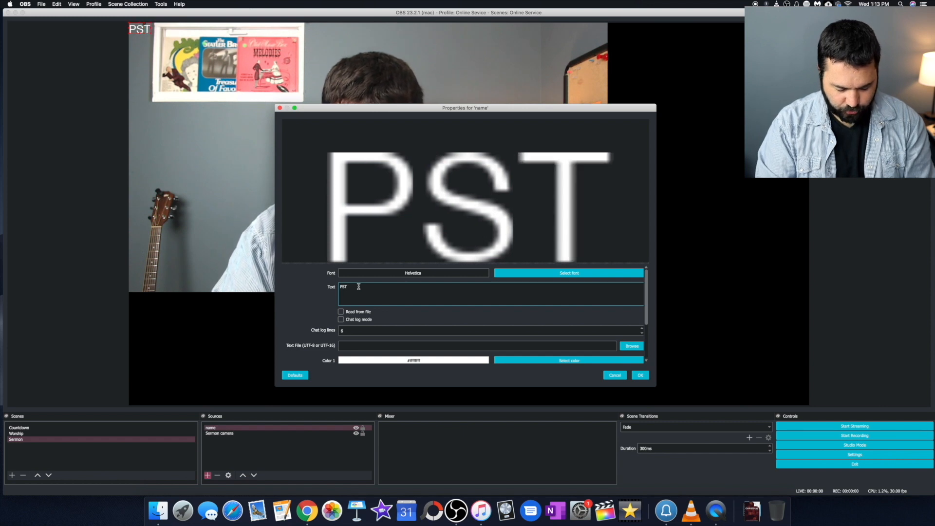
{"action": "key", "text": "BackSpace"}
{"action": "key", "text": "BackSpace"}
{"action": "key", "text": "BackSpace"}
{"action": "type", "text": "PASTOR NA"}
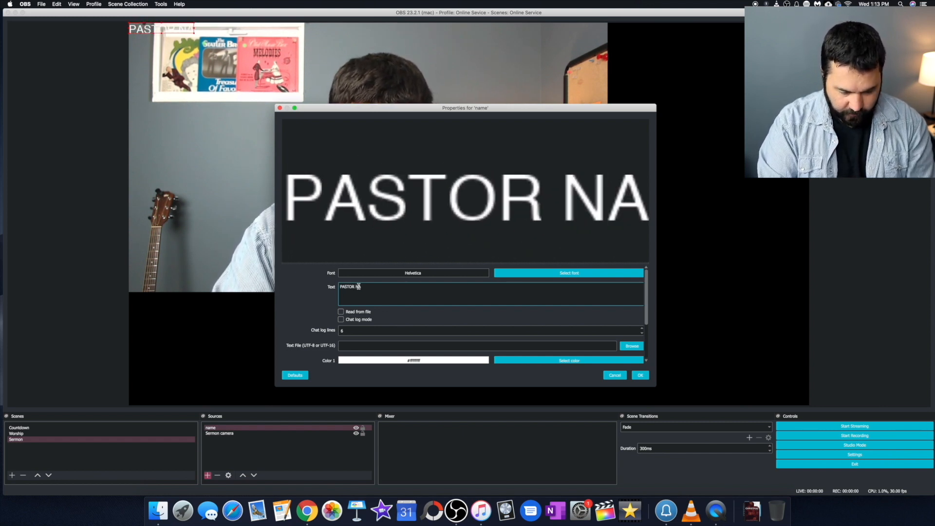
{"action": "type", "text": "THAN"}
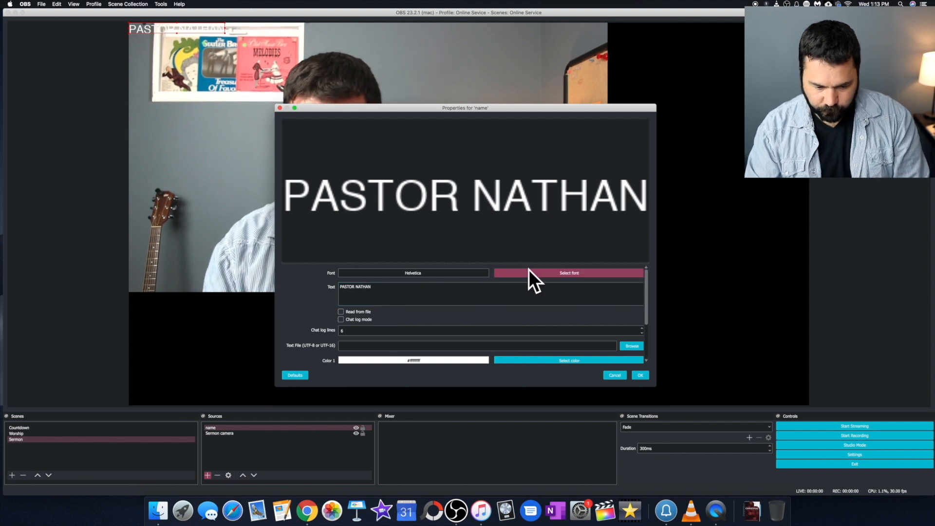
{"action": "left_click", "coordinate": [640, 375]}
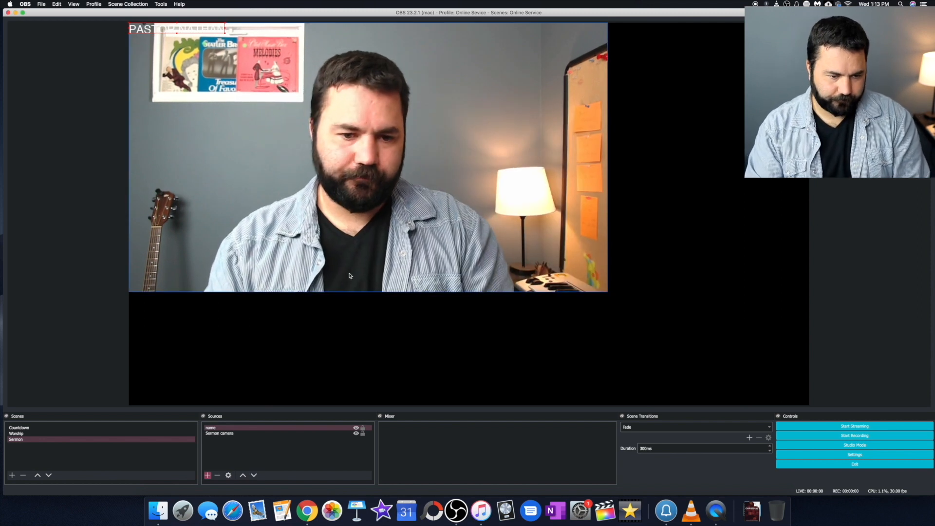
Enlarge the Sermon camera to fill the canvas and place the enlarged pastor name text near its upper-right corner.
{"action": "left_click_drag", "start_coordinate": [139, 25], "coordinate": [510, 46]}
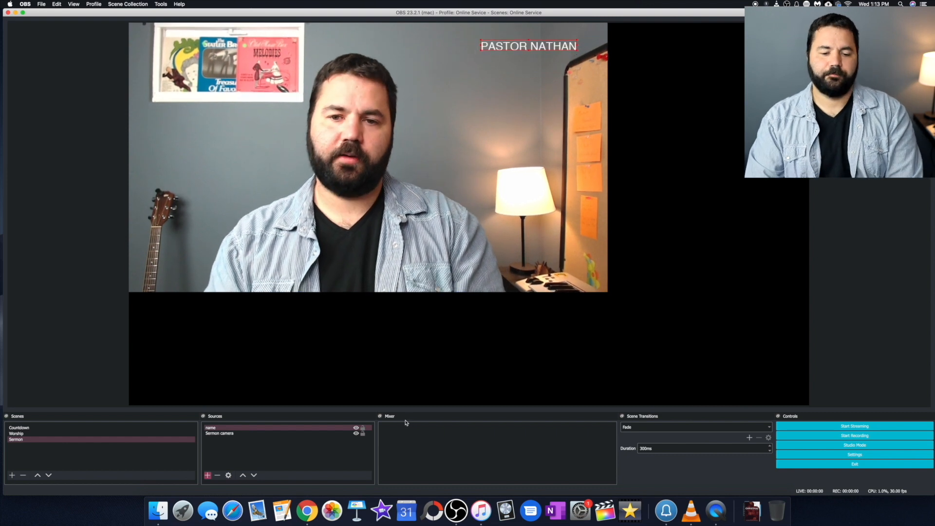
{"action": "mouse_move", "coordinate": [526, 46]}
{"action": "left_mouse_down"}
{"action": "mouse_move", "coordinate": [704, 50]}
{"action": "mouse_move", "coordinate": [530, 46]}
{"action": "left_mouse_up"}
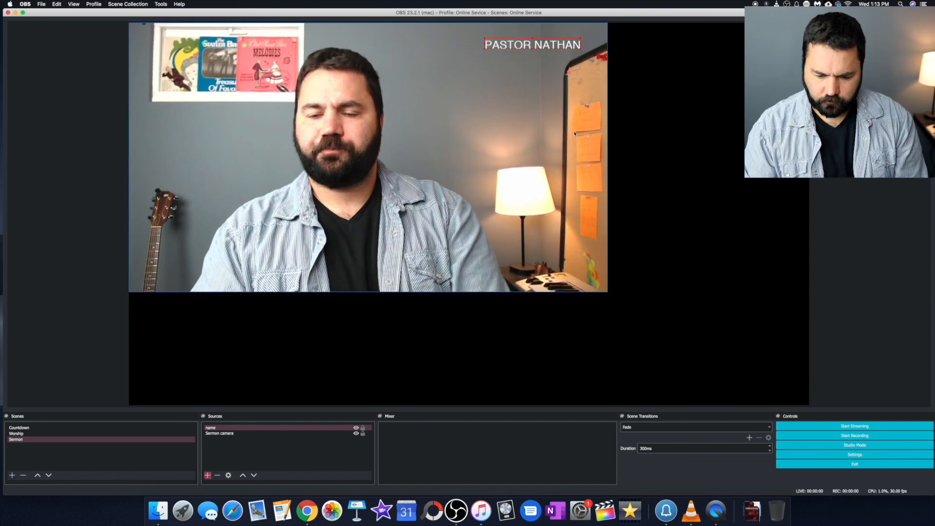
{"action": "left_click", "coordinate": [606, 291]}
{"action": "left_click_drag", "start_coordinate": [607, 292], "coordinate": [769, 407]}
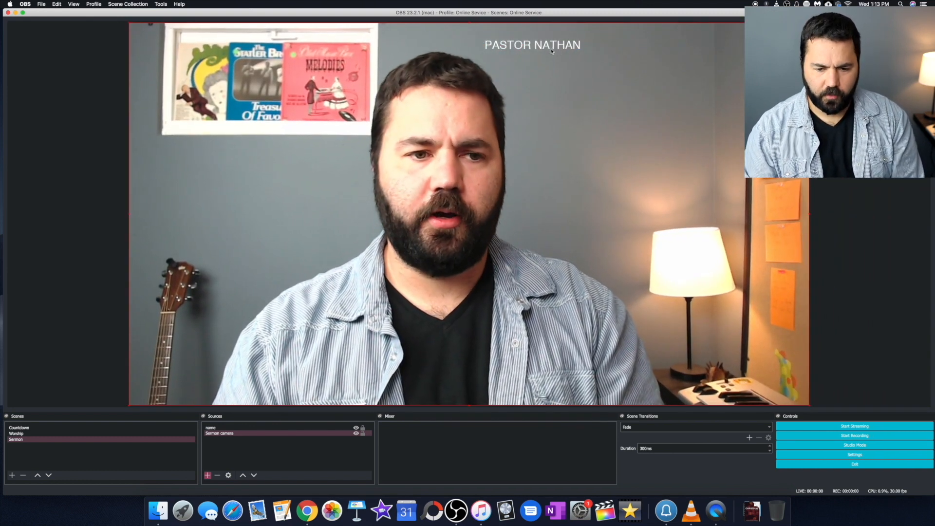
{"action": "left_click", "coordinate": [292, 427]}
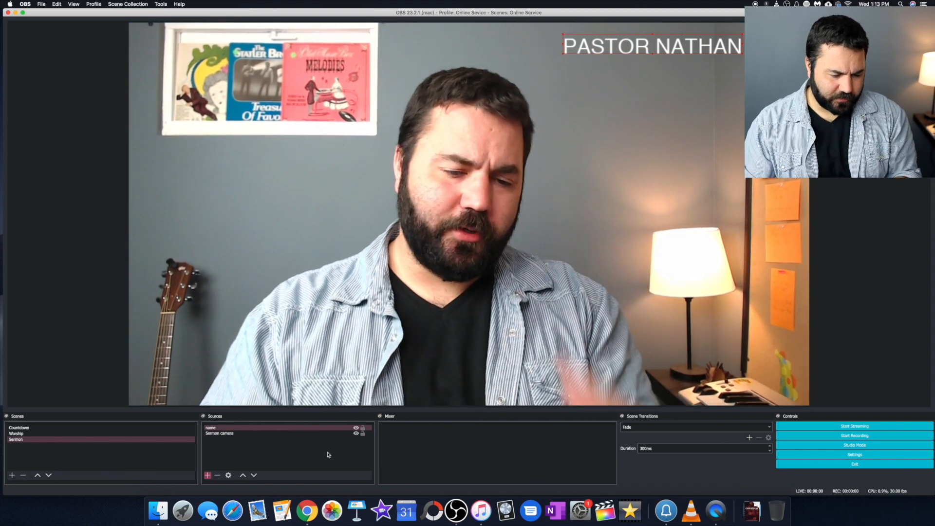
Toggle the visibility of the name text and the Sermon camera to test them, leaving the name text hidden.
{"action": "left_click", "coordinate": [297, 433]}
{"action": "left_click", "coordinate": [296, 428]}
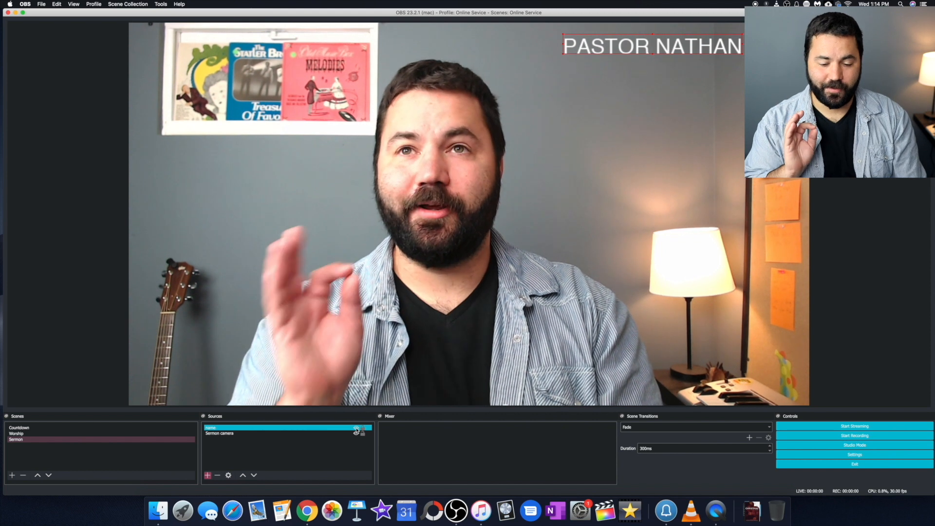
{"action": "left_click", "coordinate": [356, 429]}
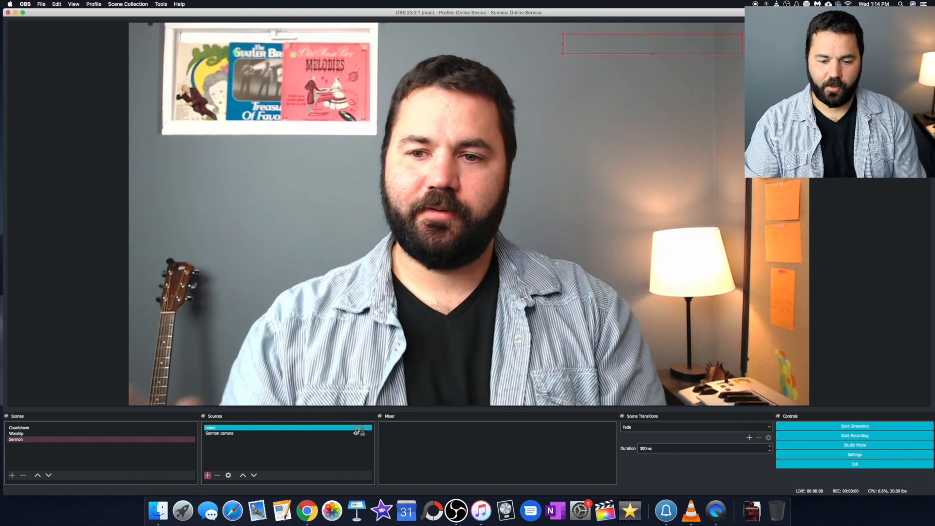
{"action": "left_click", "coordinate": [356, 430]}
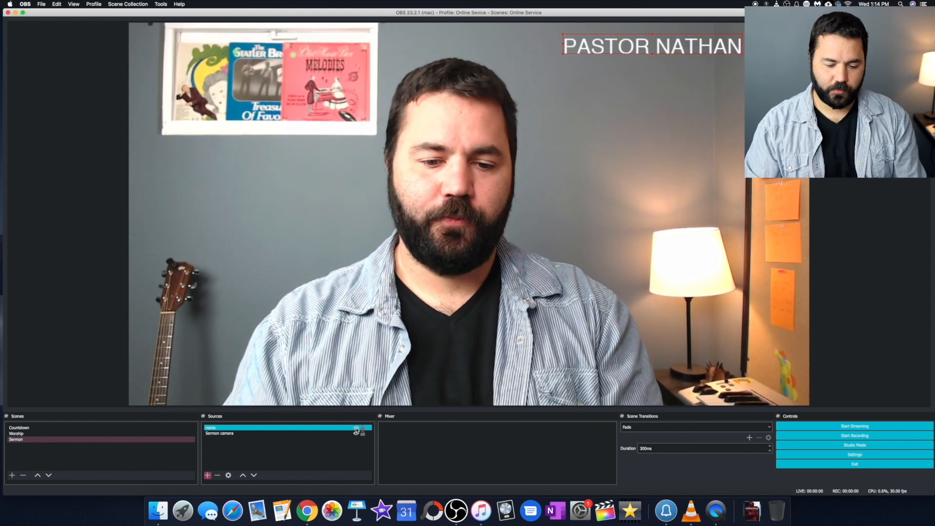
{"action": "left_click", "coordinate": [355, 433]}
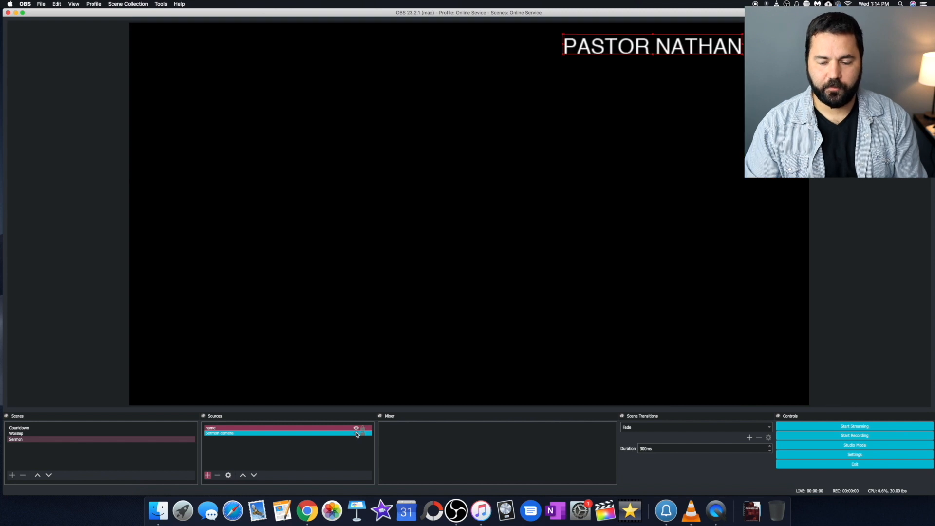
{"action": "left_click", "coordinate": [356, 433]}
{"action": "left_click", "coordinate": [358, 429]}
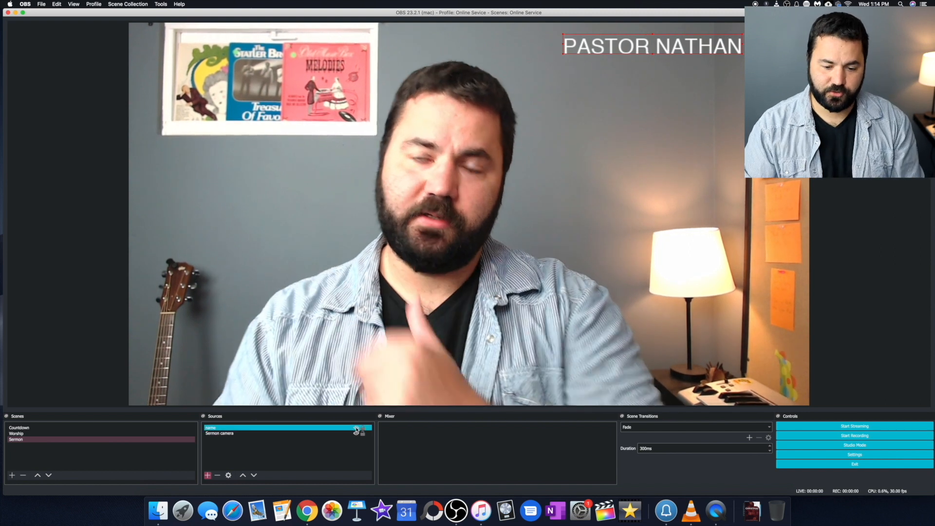
{"action": "left_click", "coordinate": [355, 429]}
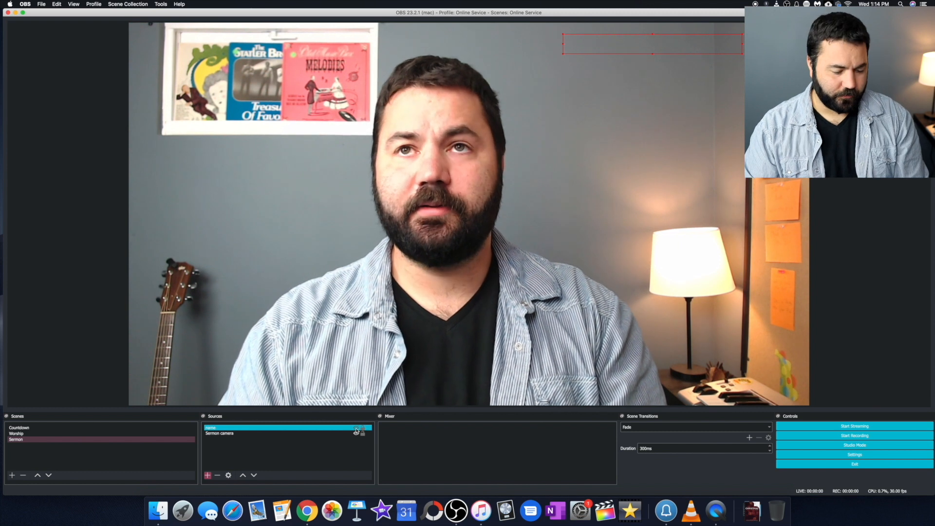
Examine the audio/video filters available for the Worship video source in the Worship scene, without adding one.
{"action": "left_click", "coordinate": [88, 434]}
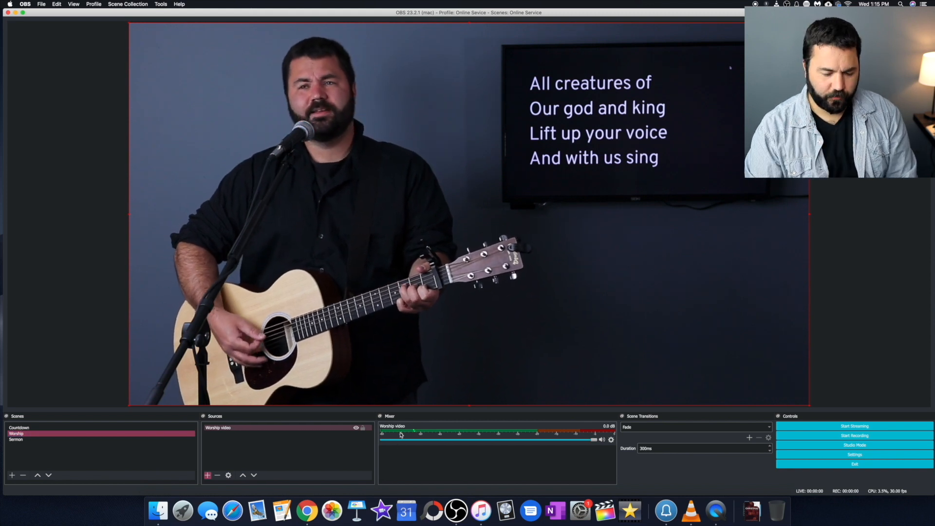
{"action": "left_click", "coordinate": [611, 440]}
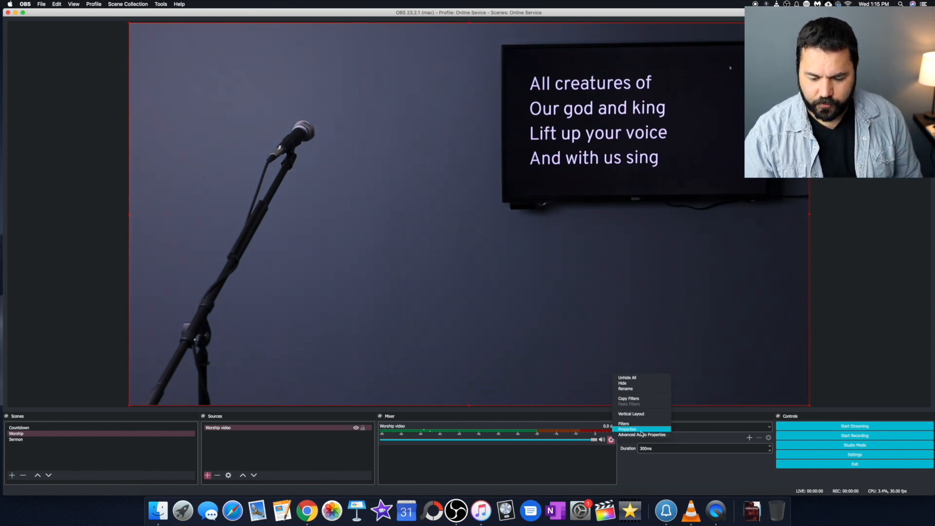
{"action": "left_click", "coordinate": [643, 424]}
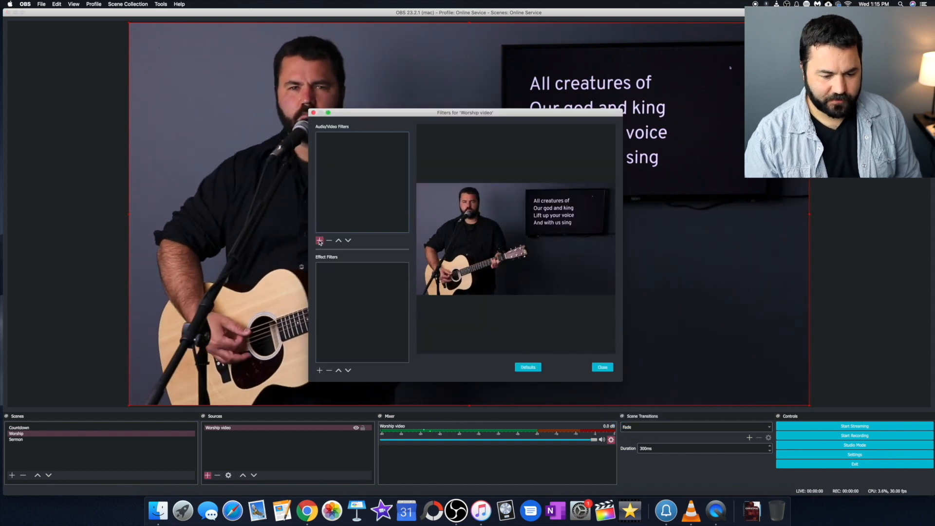
{"action": "left_click", "coordinate": [320, 240]}
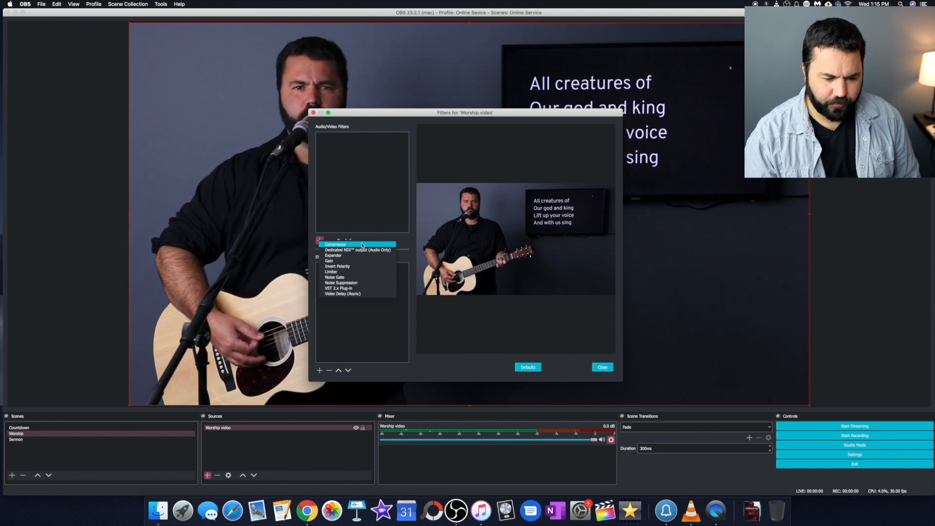
{"action": "left_click", "coordinate": [382, 313]}
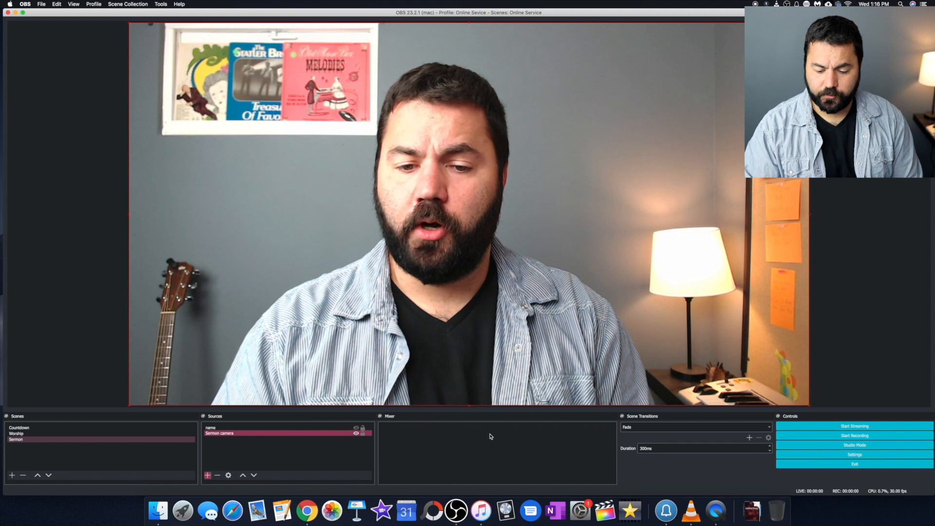
Add a visible Audio Input Capture source to the Sermon scene, using the HD Pro Webcam C920 as its device.
{"action": "left_click", "coordinate": [208, 475]}
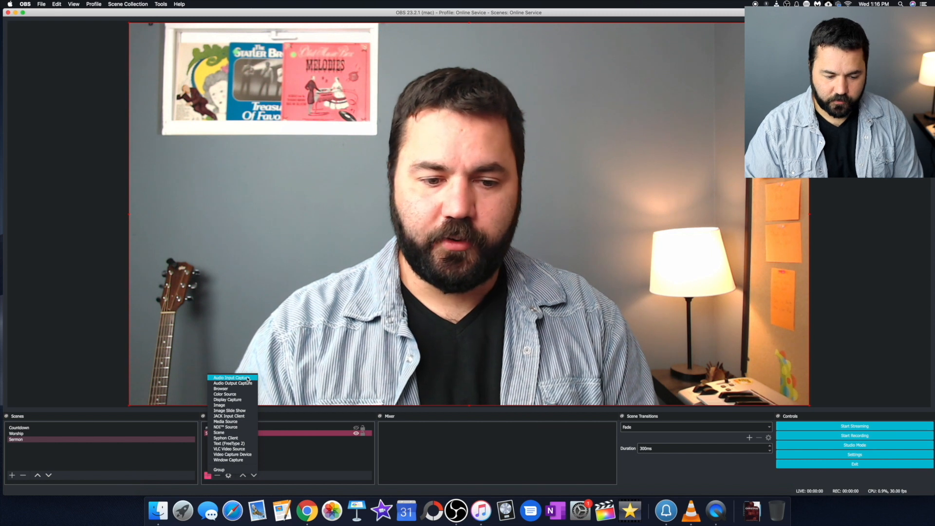
{"action": "left_click", "coordinate": [248, 378]}
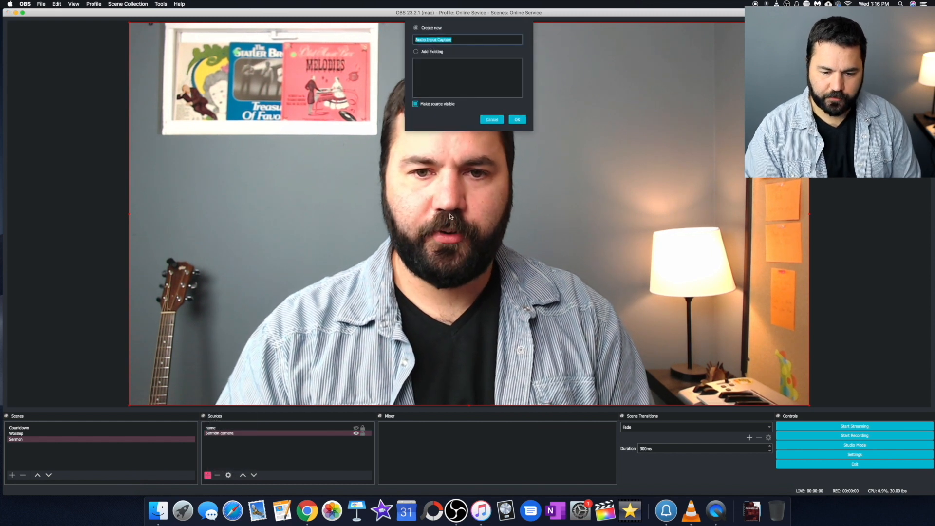
{"action": "key", "text": "Return"}
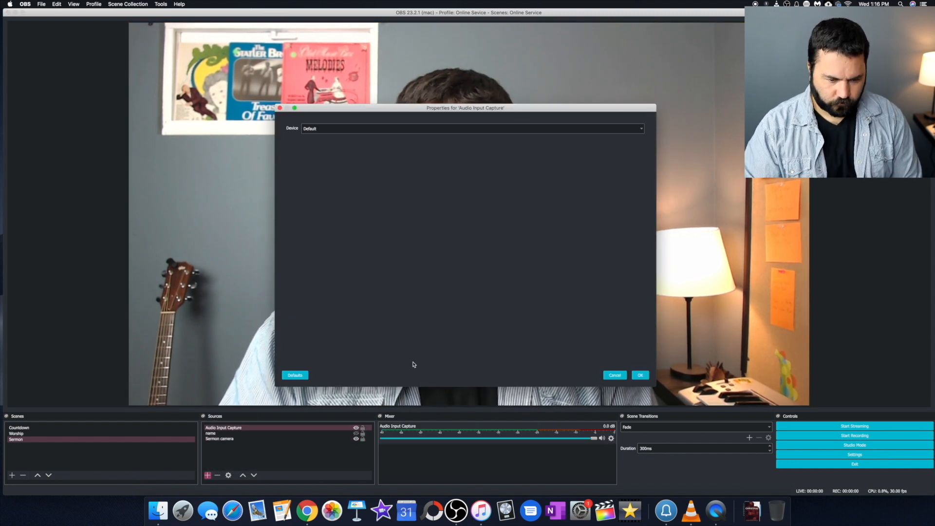
{"action": "left_click", "coordinate": [360, 129]}
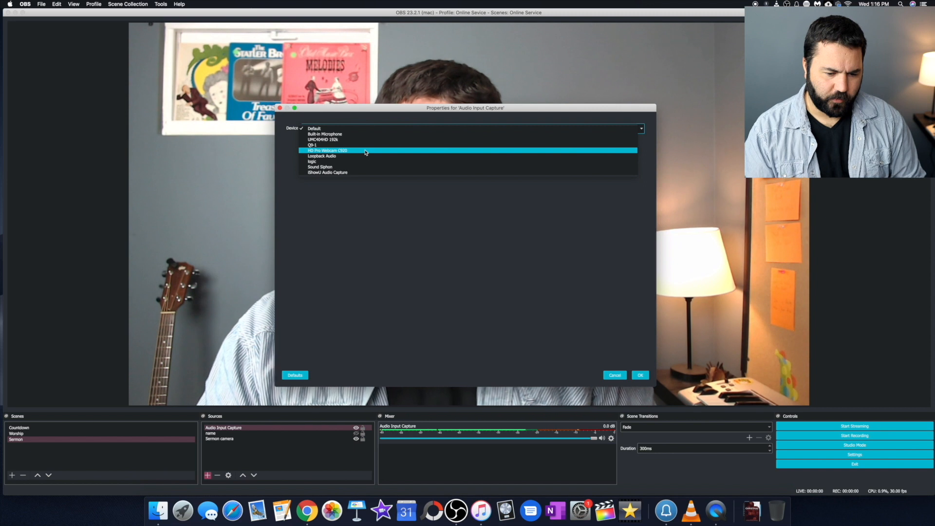
{"action": "left_click", "coordinate": [365, 151]}
{"action": "left_click", "coordinate": [640, 376]}
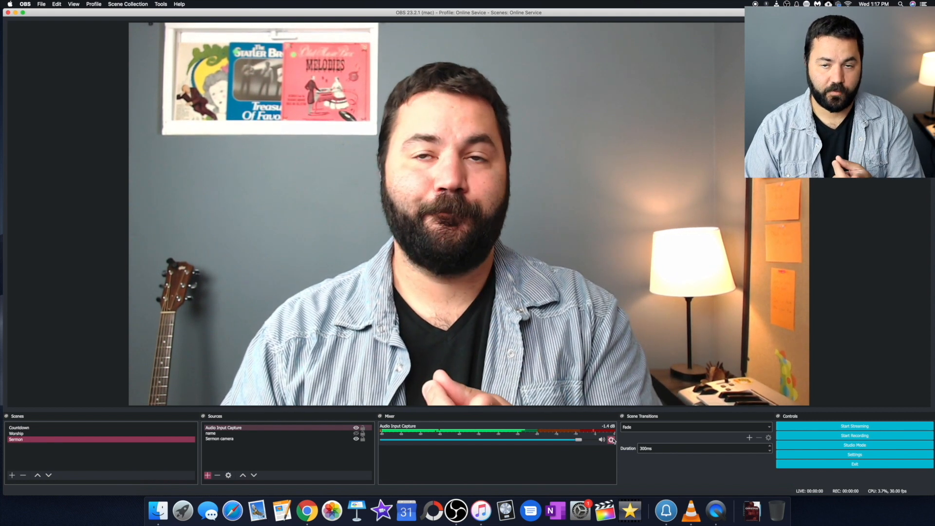
In the Audio Input Capture's advanced audio properties, set the sync offset to 250 ms and enable downmix to mono.
{"action": "left_click", "coordinate": [612, 440]}
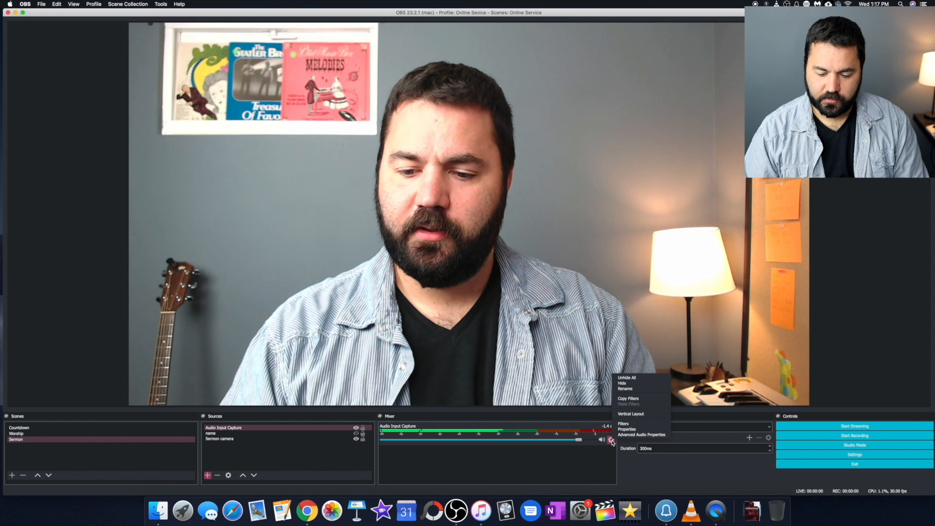
{"action": "left_click", "coordinate": [636, 435]}
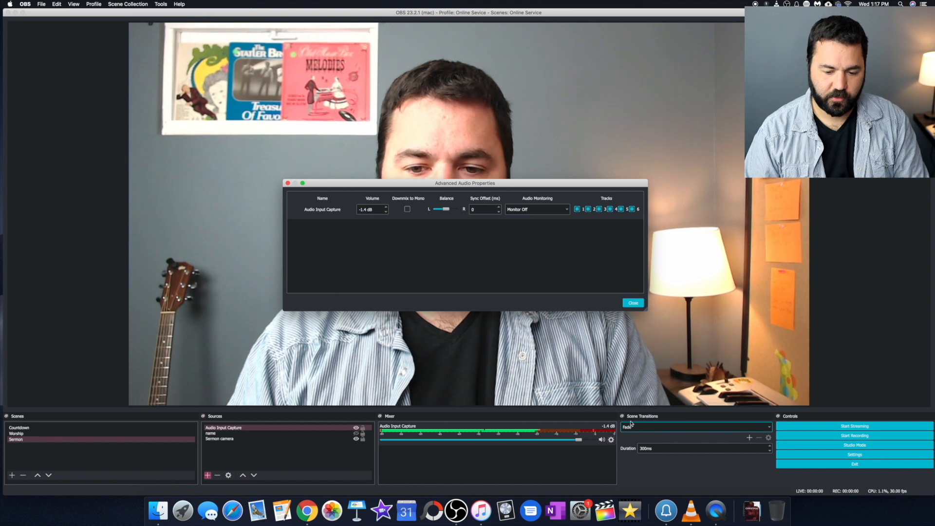
{"action": "left_click", "coordinate": [474, 211]}
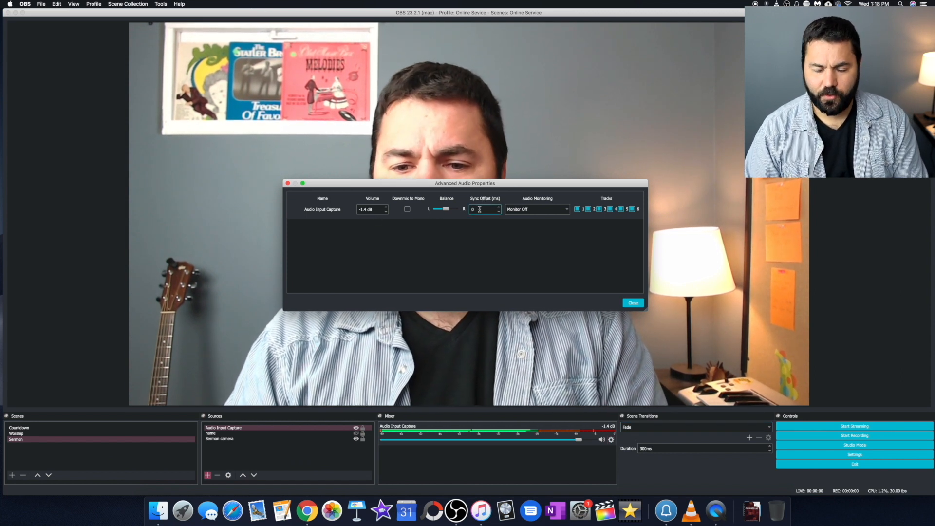
{"action": "double_click", "coordinate": [472, 209]}
{"action": "type", "text": "250"}
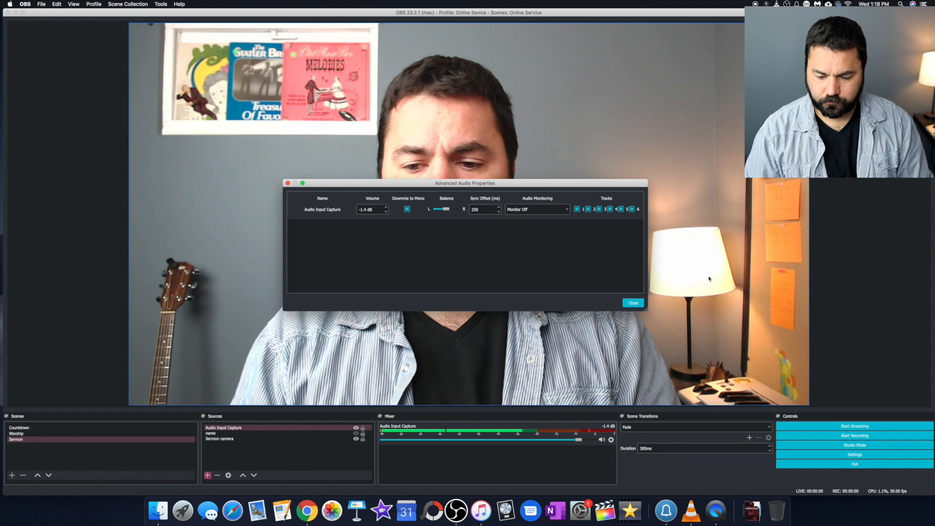
{"action": "left_click", "coordinate": [633, 303]}
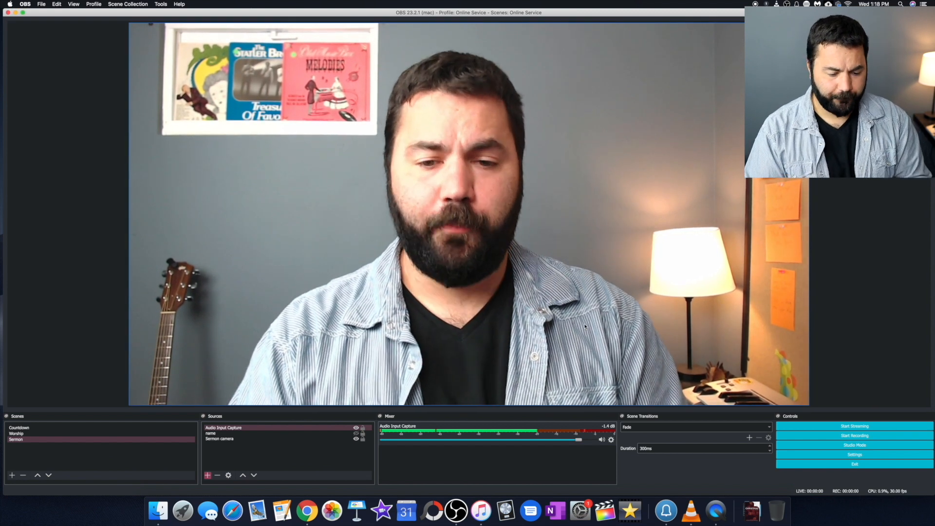
Record a short test that runs from the Countdown scene through Worship to Sermon, and stop the recording.
{"action": "left_click", "coordinate": [151, 428]}
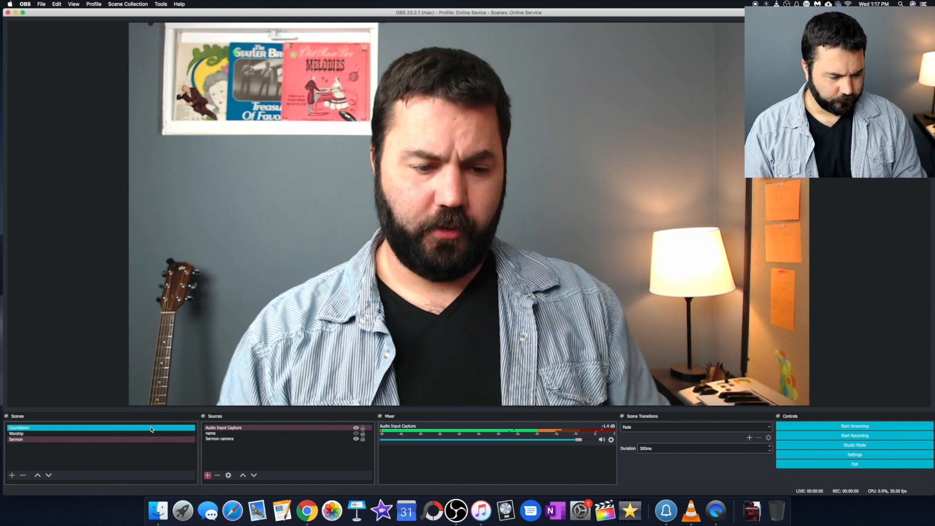
{"action": "left_click", "coordinate": [136, 429]}
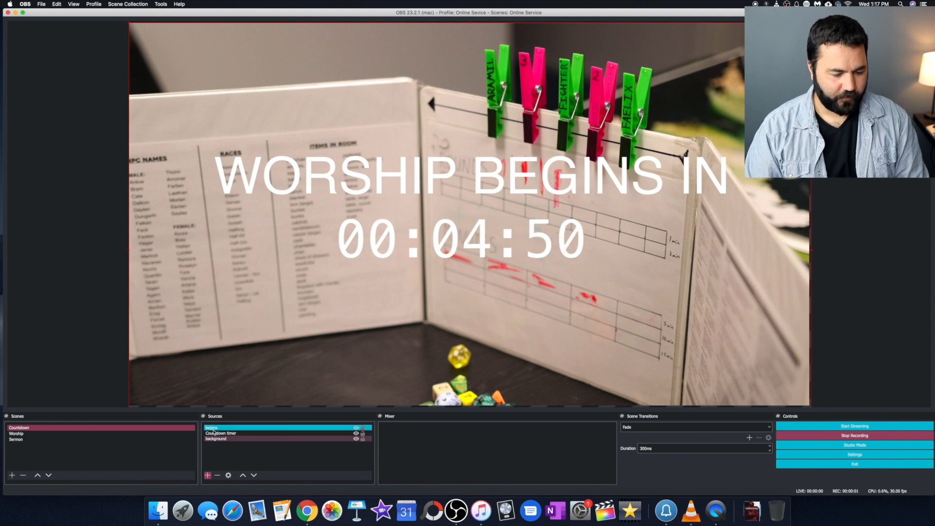
{"action": "left_click", "coordinate": [123, 428]}
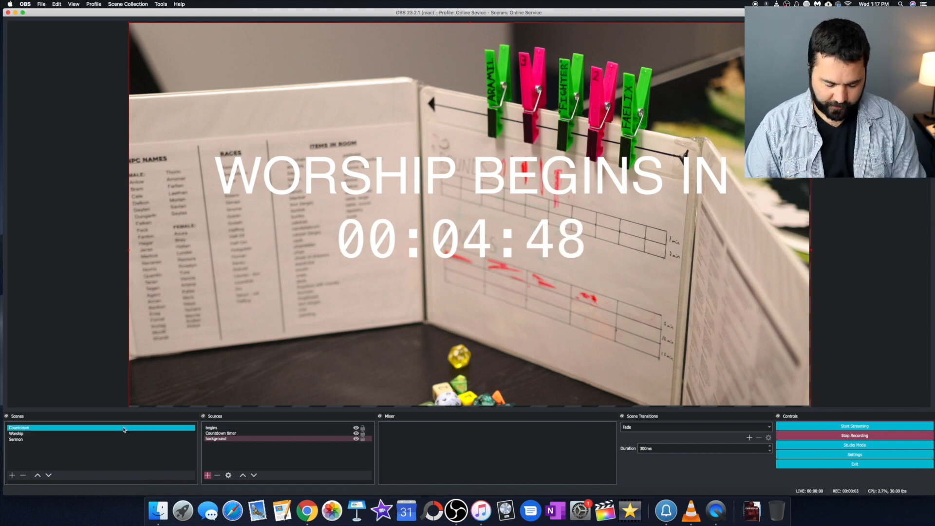
{"action": "key", "text": "Down"}
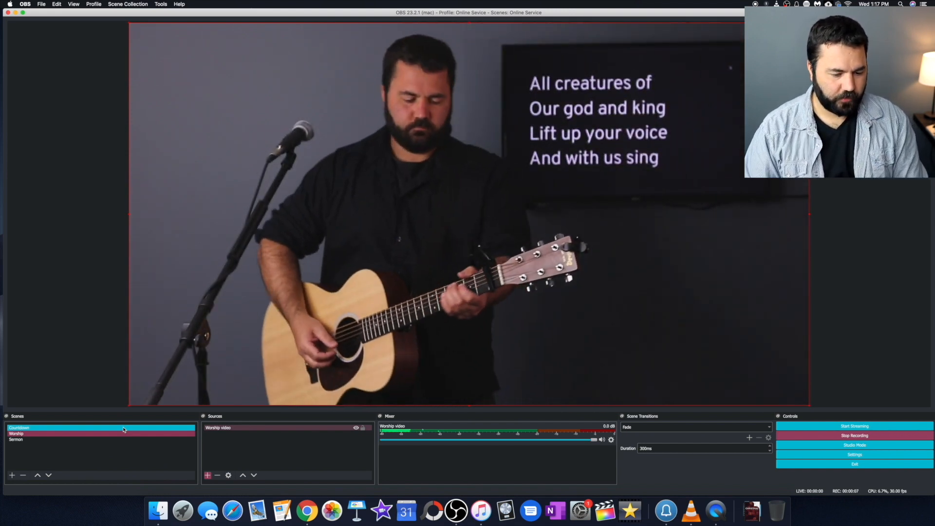
{"action": "key", "text": "Down"}
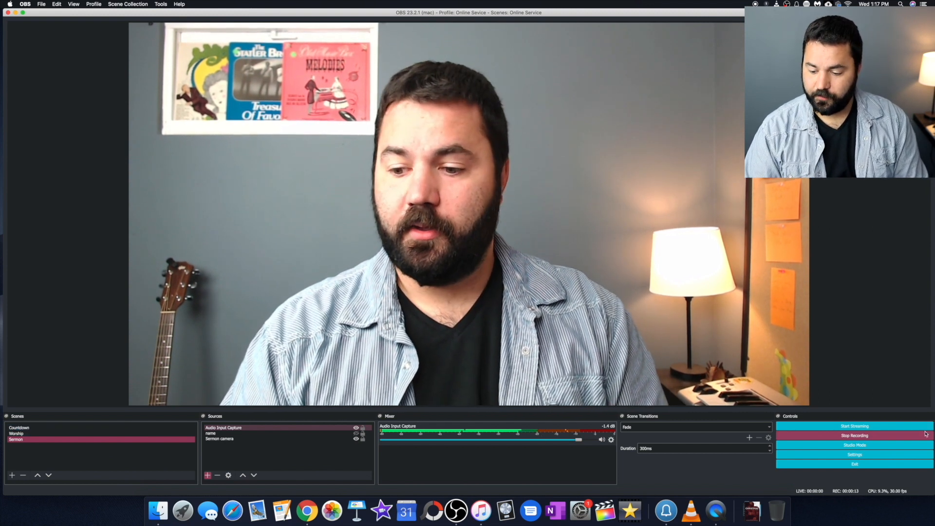
{"action": "left_click", "coordinate": [897, 437]}
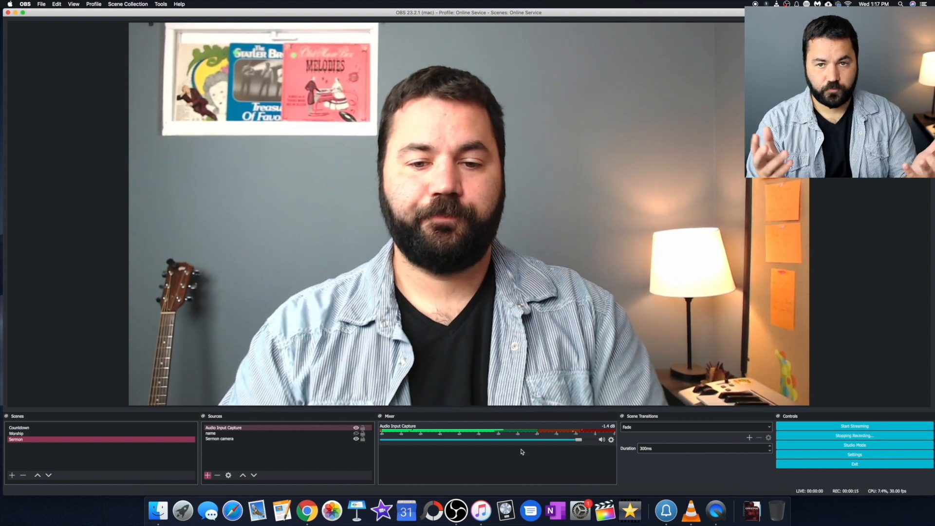
{"action": "left_click", "coordinate": [585, 327]}
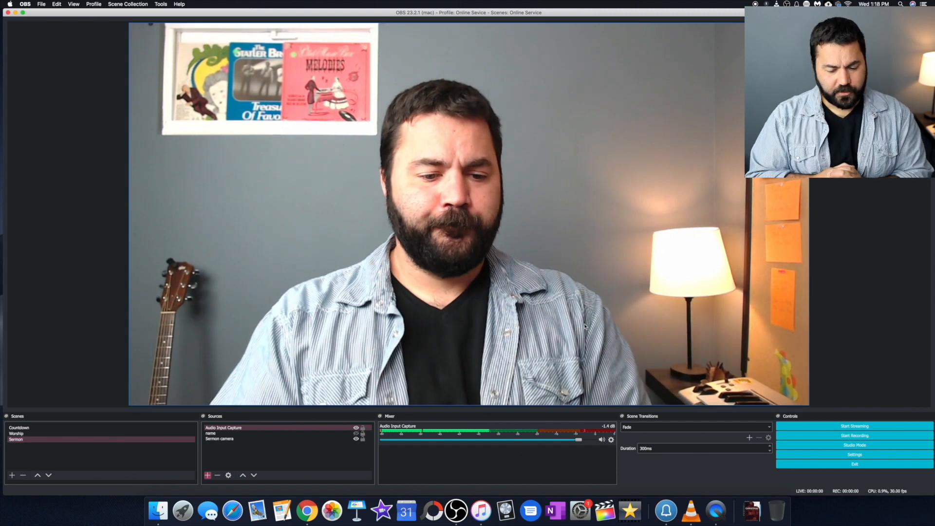